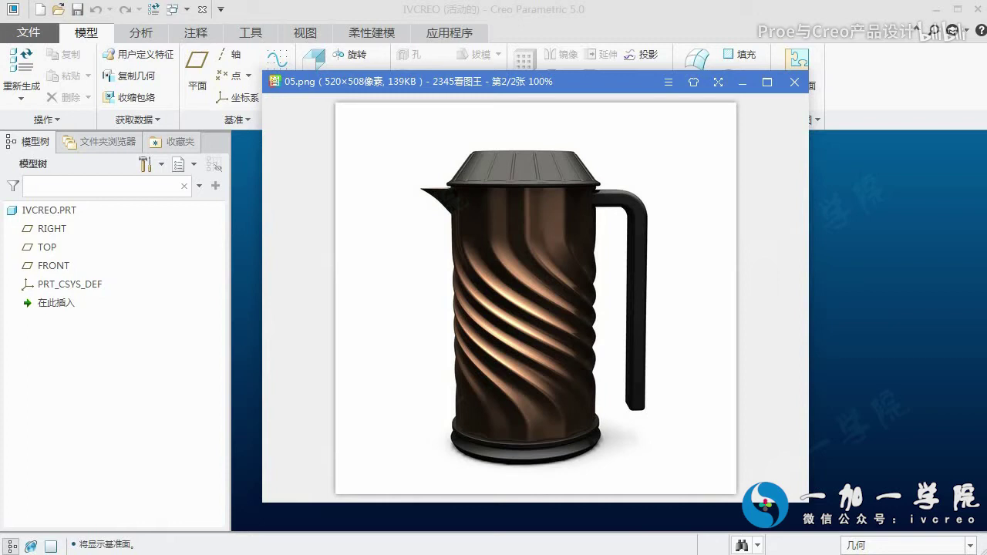
Pan the kettle reference picture left and mark a red vertical line down its body
left_click(661, 379)
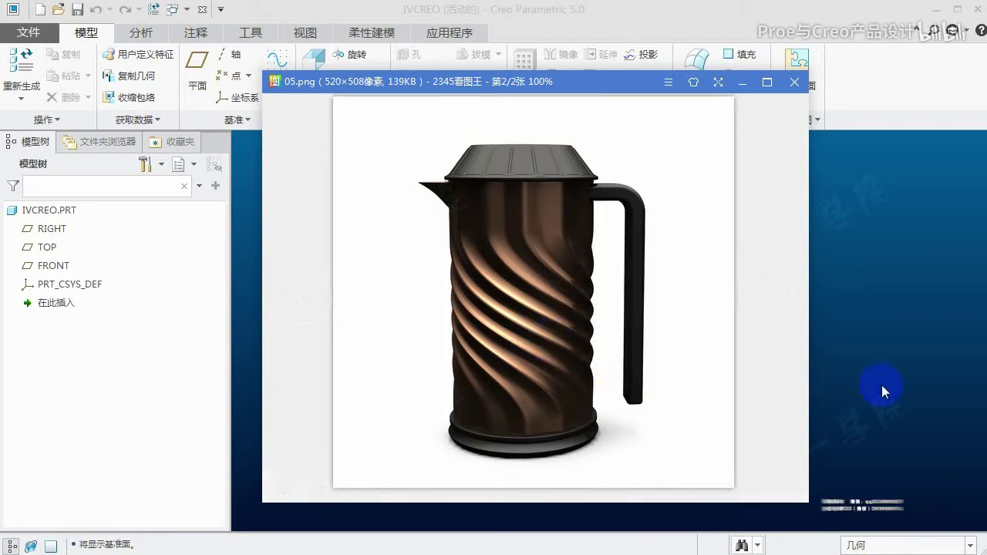
left_click_drag(621, 314, 606, 313)
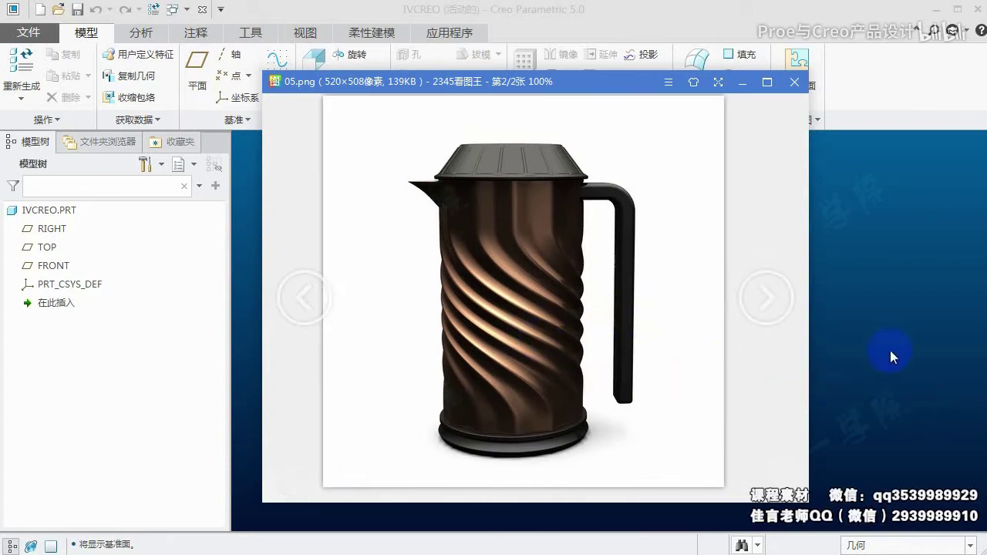
mouse_move(538, 263)
left_mouse_down()
mouse_move(513, 272)
mouse_move(514, 260)
mouse_move(430, 269)
mouse_move(606, 316)
mouse_move(450, 256)
left_mouse_up()
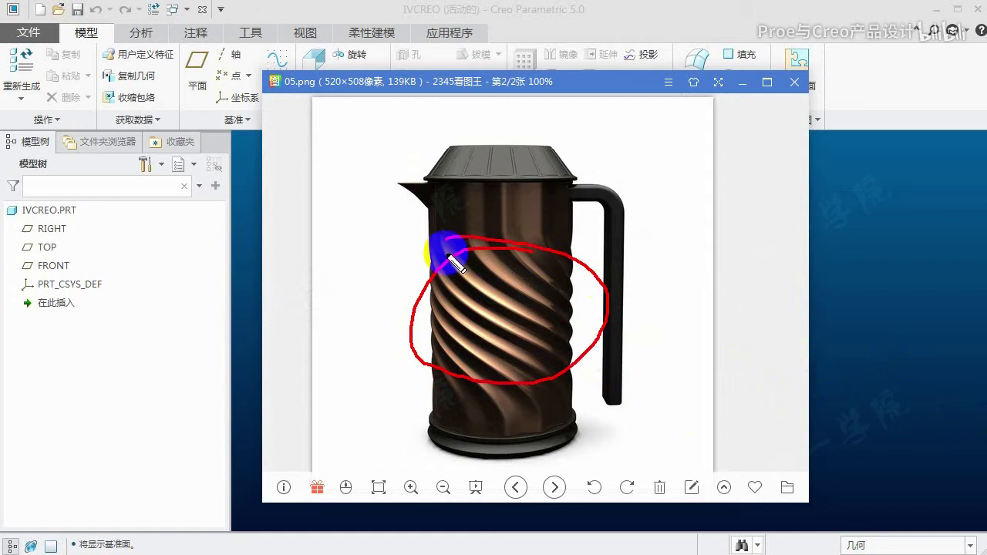
right_click(455, 262)
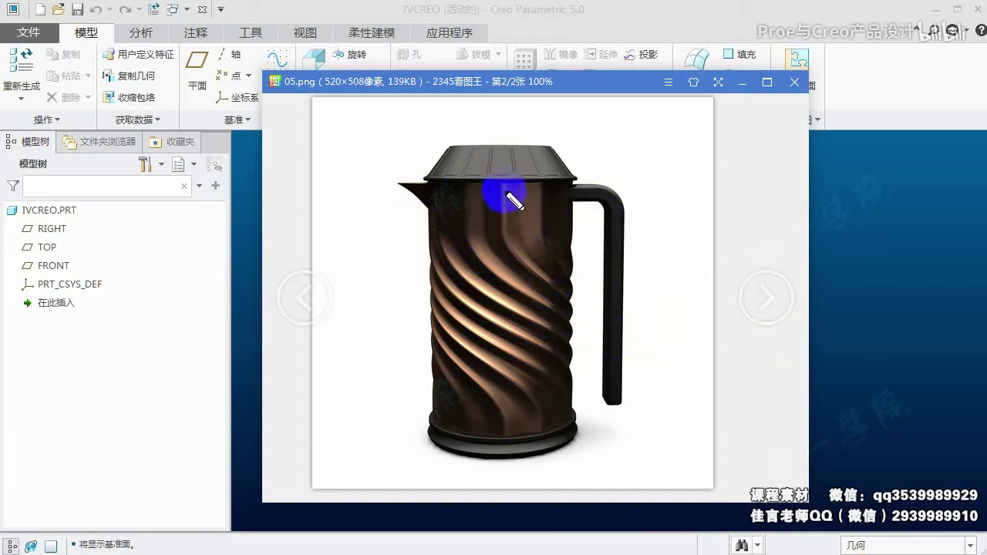
left_click_drag(503, 189, 503, 439)
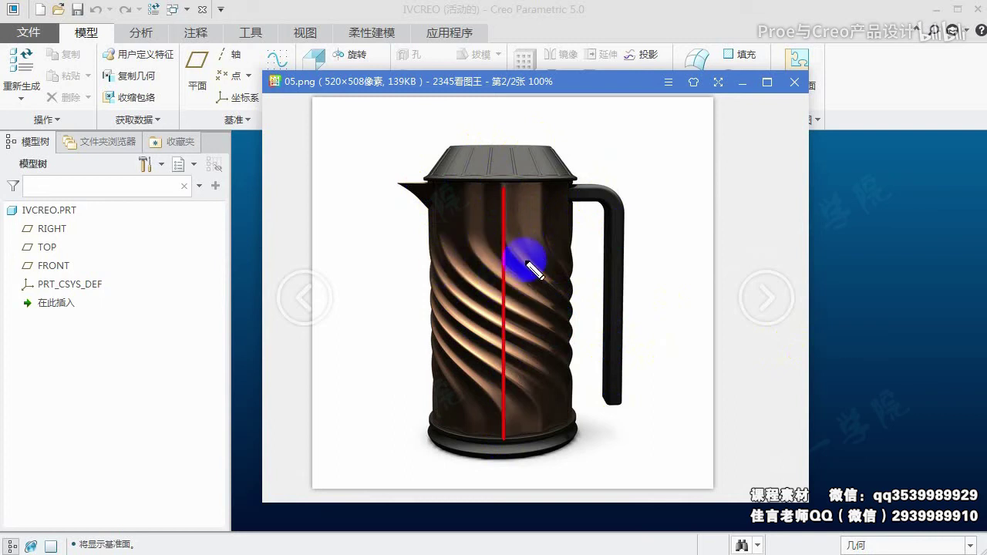
Start an extrusion sketched on the TOP plane, with datum planes hidden
key("Escape")
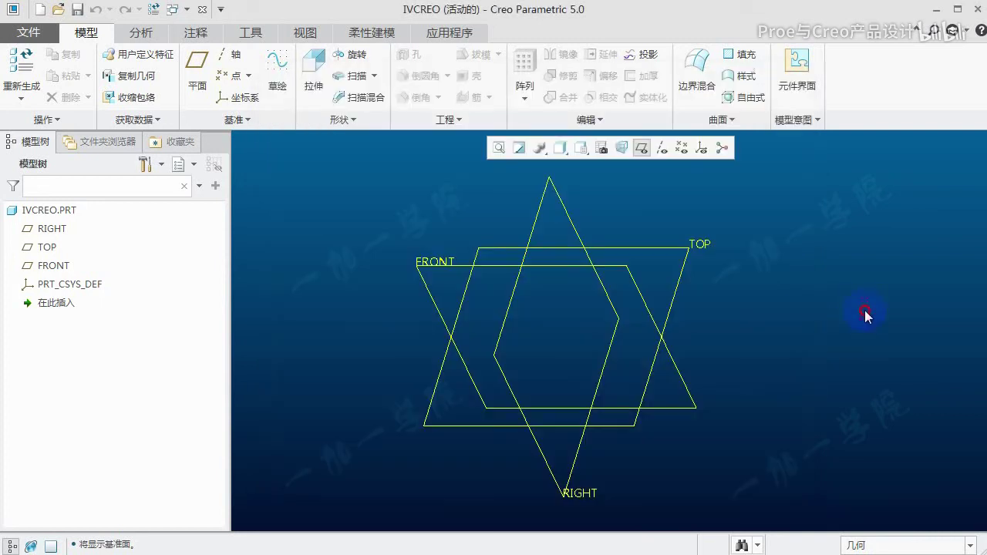
left_click(659, 252)
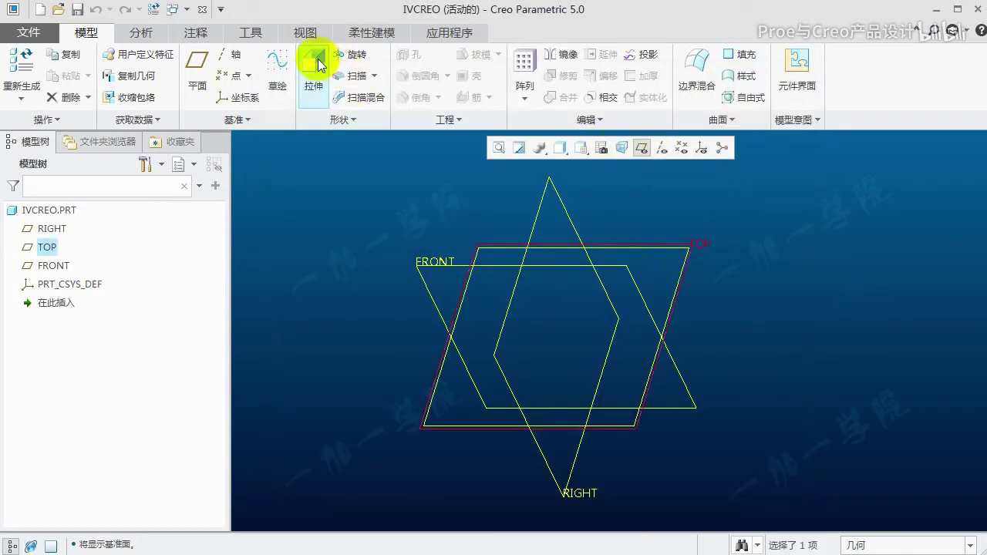
left_click(314, 77)
left_click(553, 162)
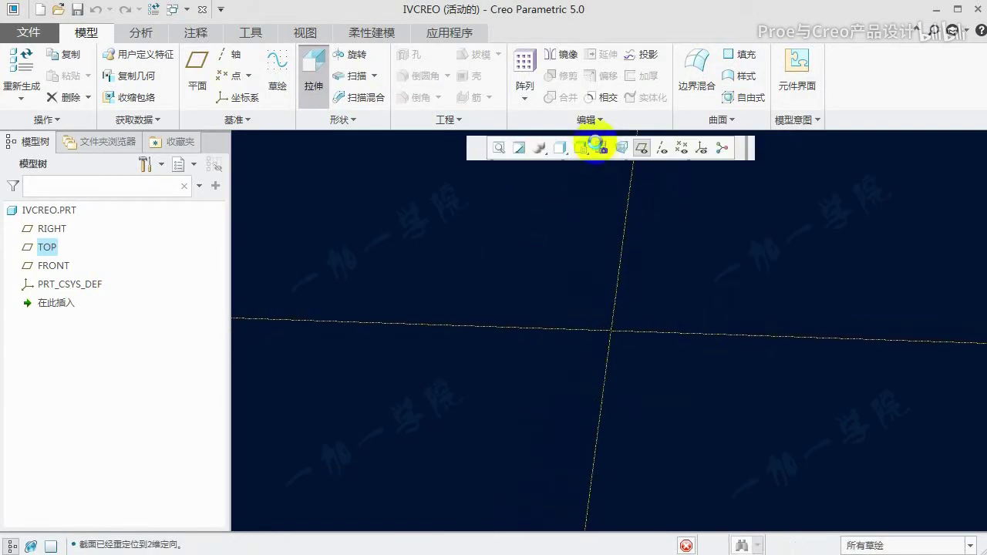
left_click(583, 152)
middle_click_drag(628, 326, 465, 271, "shift")
Draw a Ø100 circle centred at the origin, then bring the kettle picture back up
left_click(262, 97)
left_click(487, 326)
left_click(520, 287)
middle_click(558, 283)
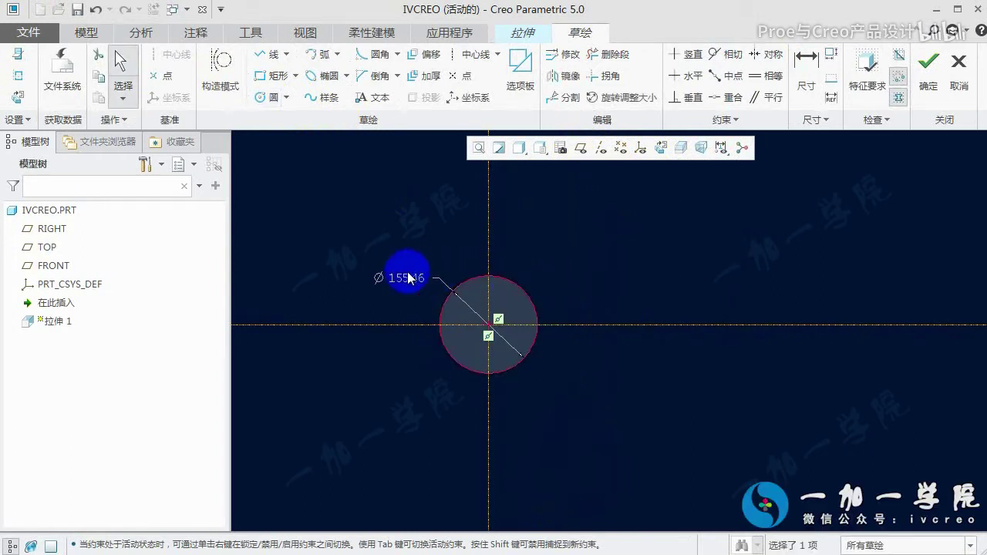
key("Return")
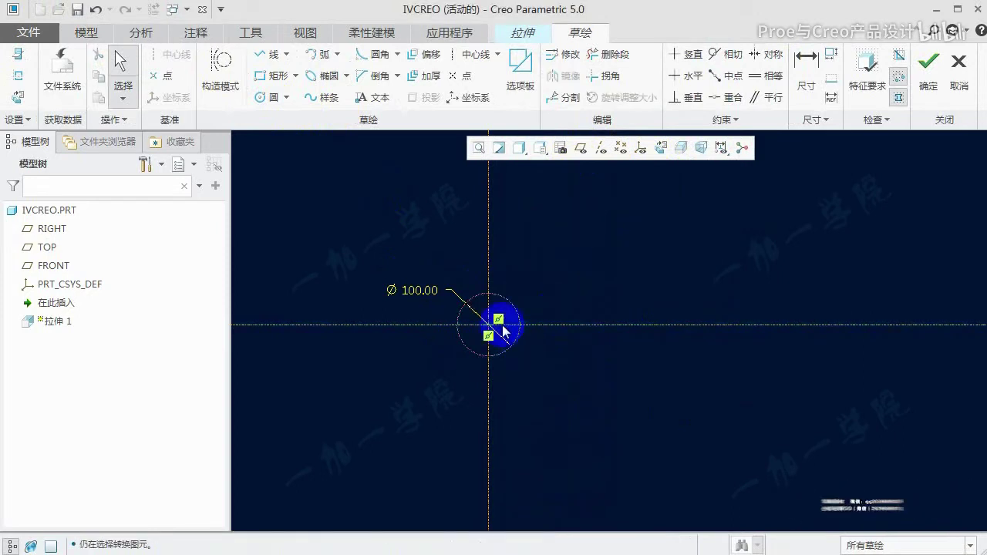
scroll(494, 327, "down", 5)
middle_click_drag(502, 335, 560, 293, "shift")
middle_click_drag(557, 344, 557, 346, "shift")
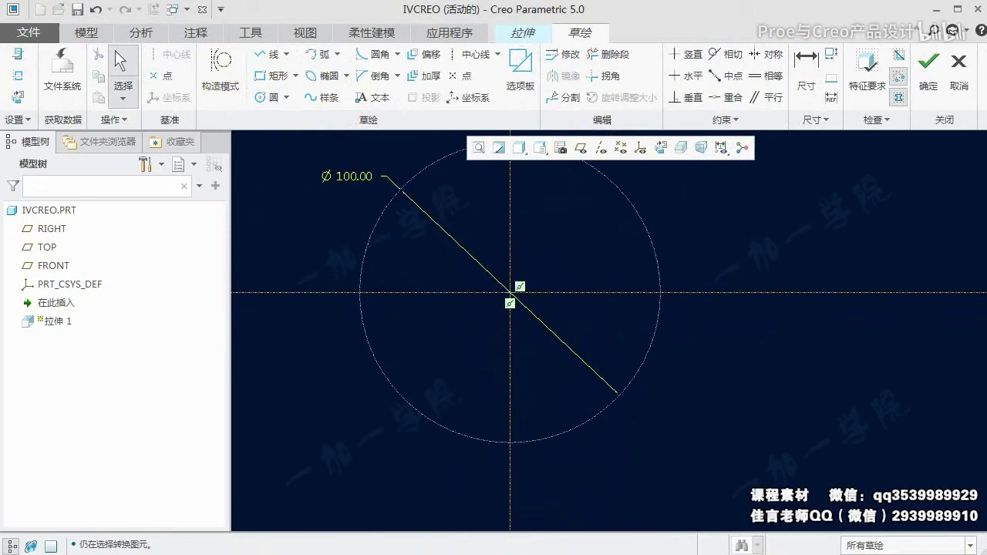
left_click(169, 532)
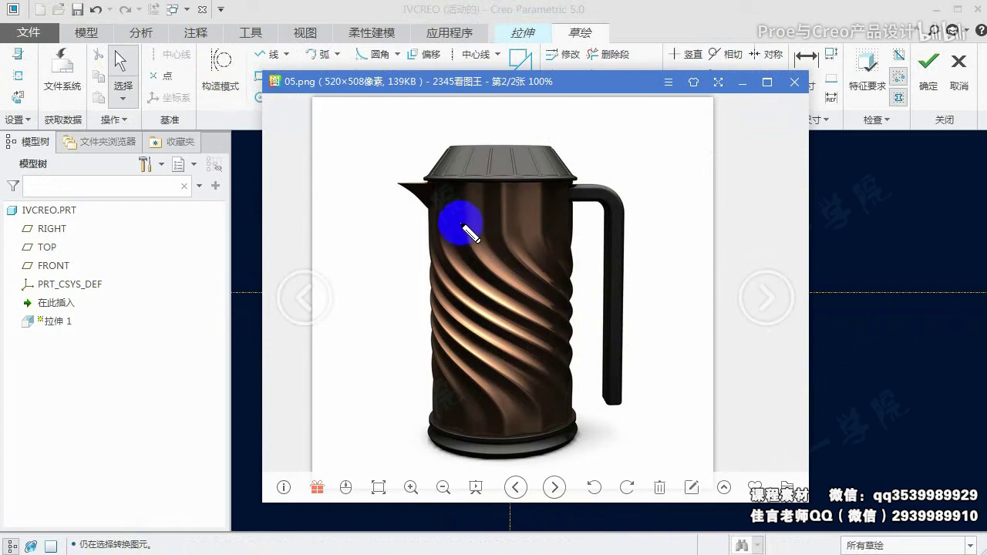
Mark four flutes on the kettle's upper body with the pen
left_click_drag(464, 205, 464, 217)
left_click_drag(498, 212, 498, 223)
mouse_move(555, 208)
left_mouse_down()
mouse_move(556, 227)
mouse_move(570, 227)
left_mouse_up()
left_click_drag(438, 204, 439, 213)
Write the counts 6 and 12 beside the kettle, then clear the notes and close the picture
left_click_drag(671, 214, 655, 243)
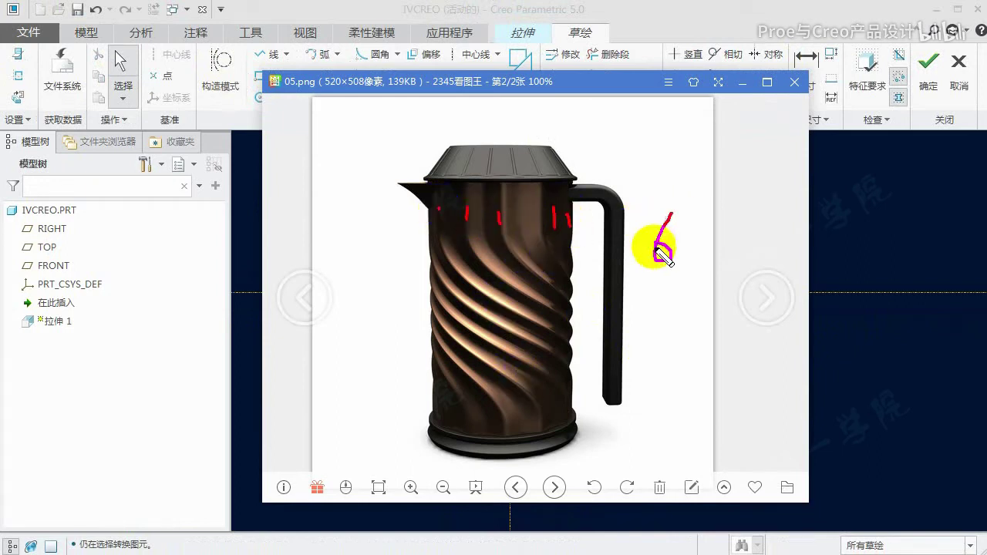
left_click_drag(631, 343, 631, 381)
left_click_drag(671, 328, 775, 378)
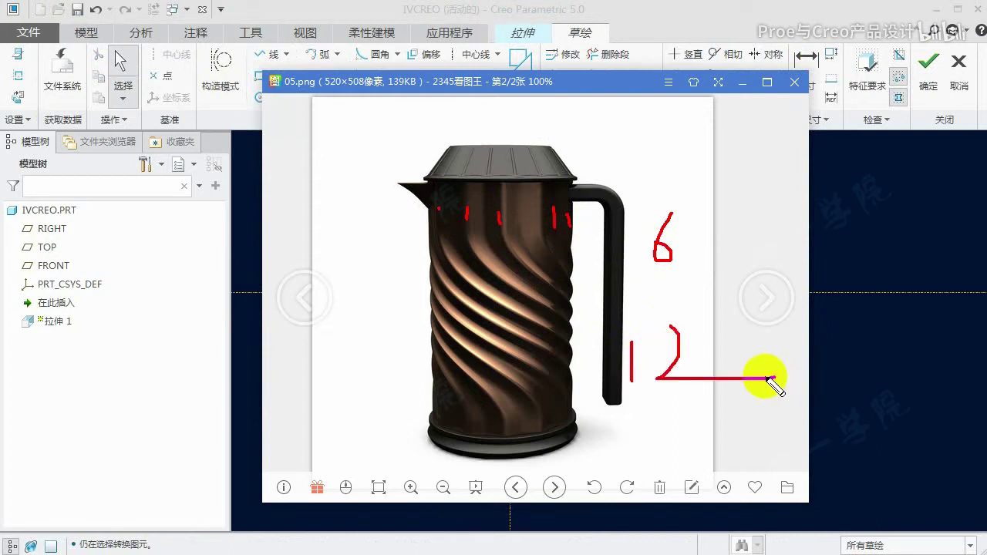
left_click_drag(668, 366, 657, 377)
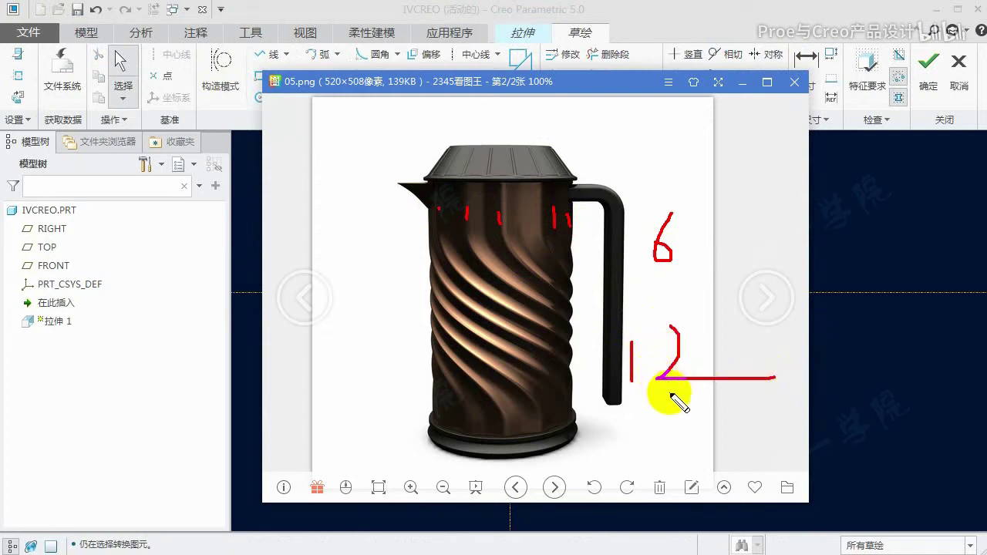
key("Escape")
left_click(843, 392)
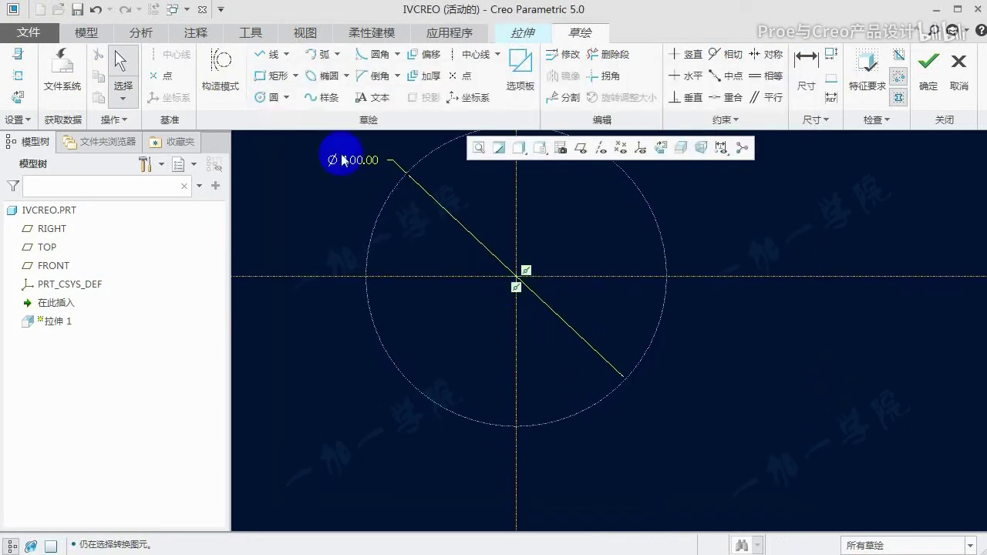
Draw a line from the centre to the circle's lower edge and set its angle dimension to 15
left_click(266, 54)
left_click(516, 276)
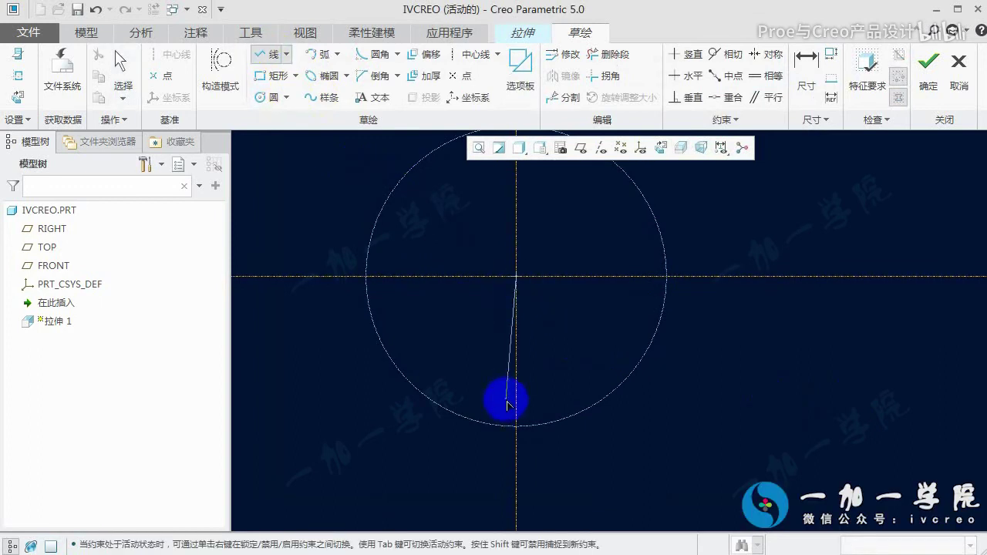
left_click(478, 423)
middle_click(478, 422)
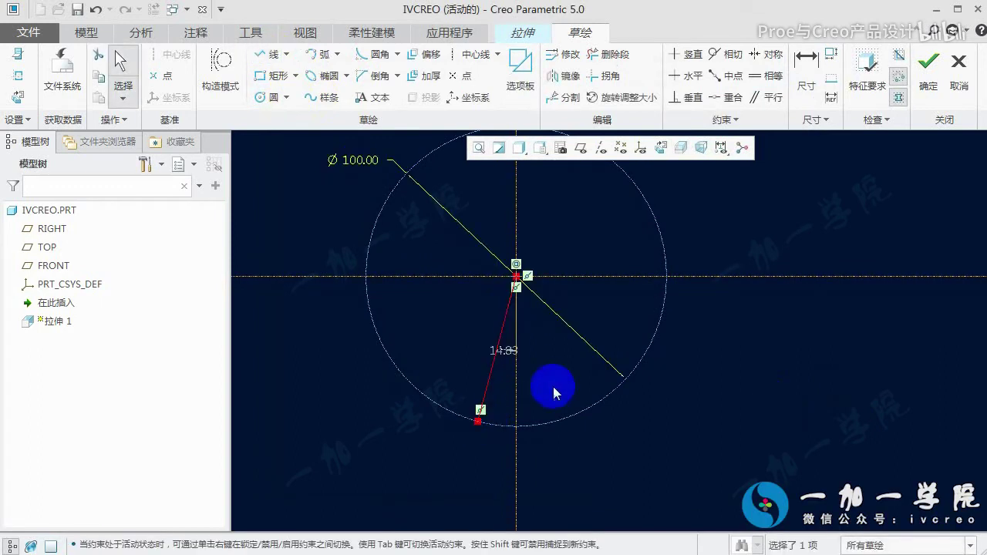
double_click(506, 353)
type("15")
key("Return")
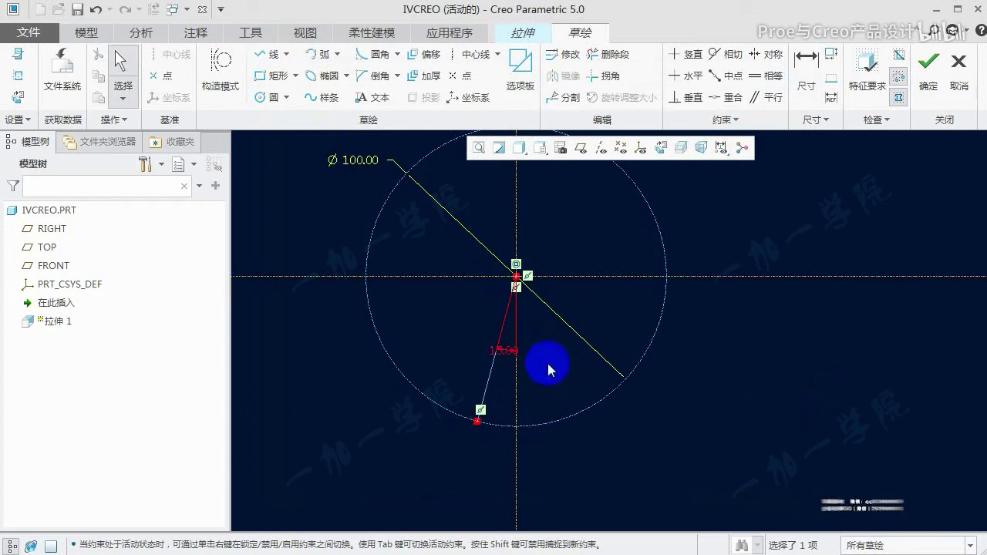
Draw a second centre-to-circle line and make both lines construction geometry
left_click(270, 54)
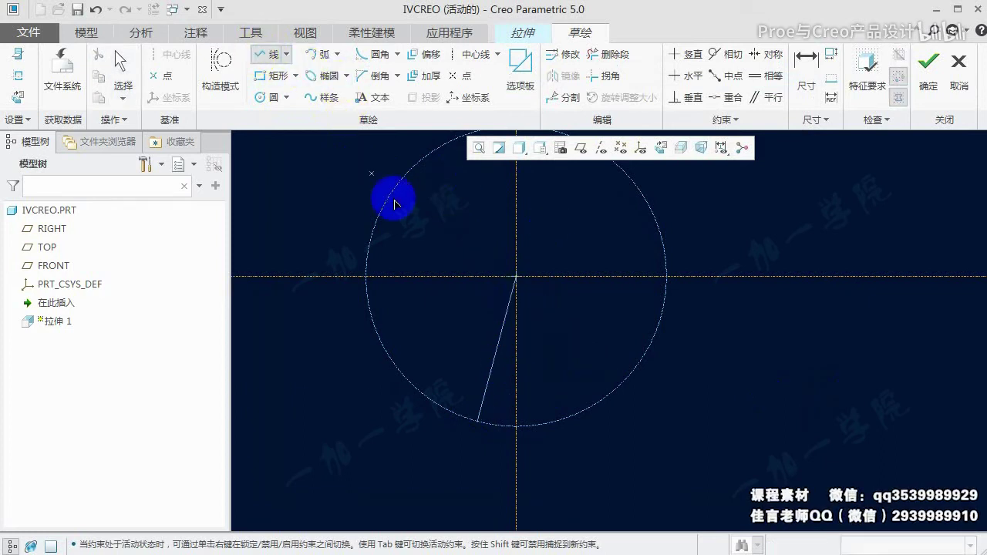
left_click(516, 276)
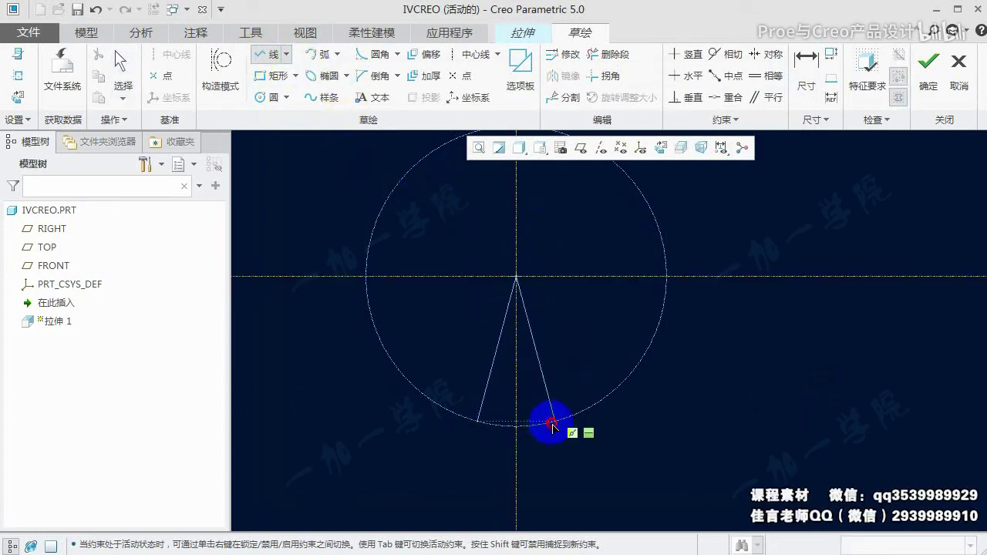
middle_click(518, 433)
middle_click(569, 436)
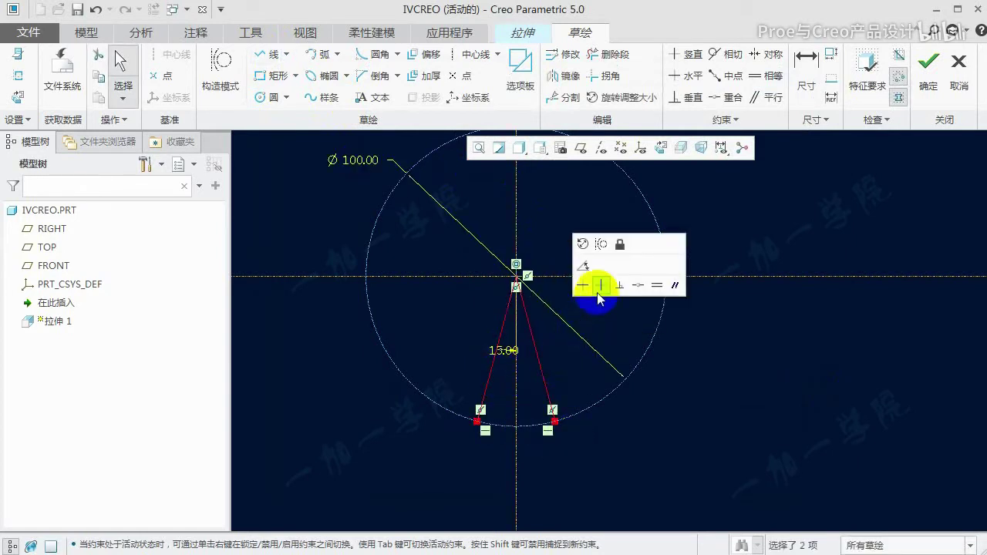
left_click(584, 244)
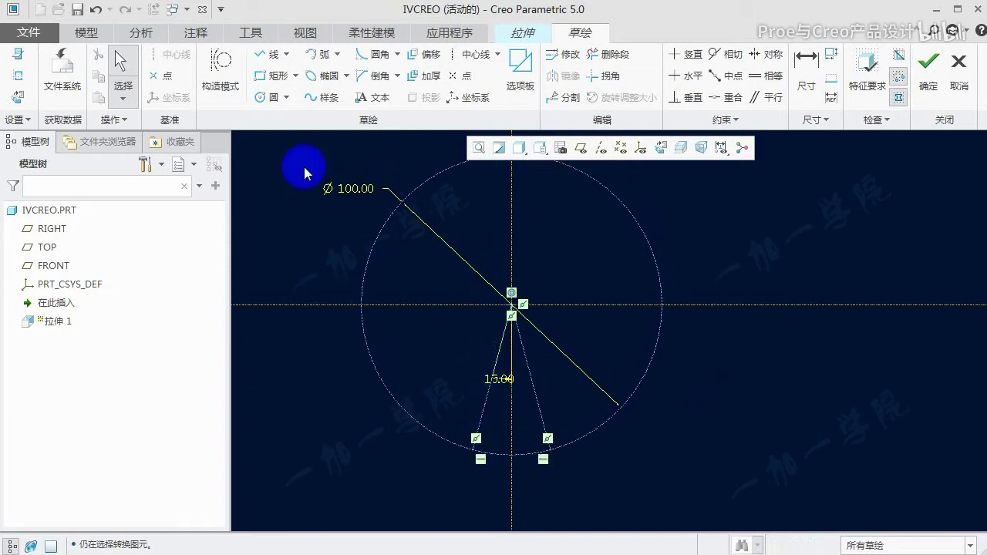
Draw a smaller concentric circle centred at the origin
left_click(267, 97)
left_click(514, 309)
left_click(522, 432)
middle_click(607, 412)
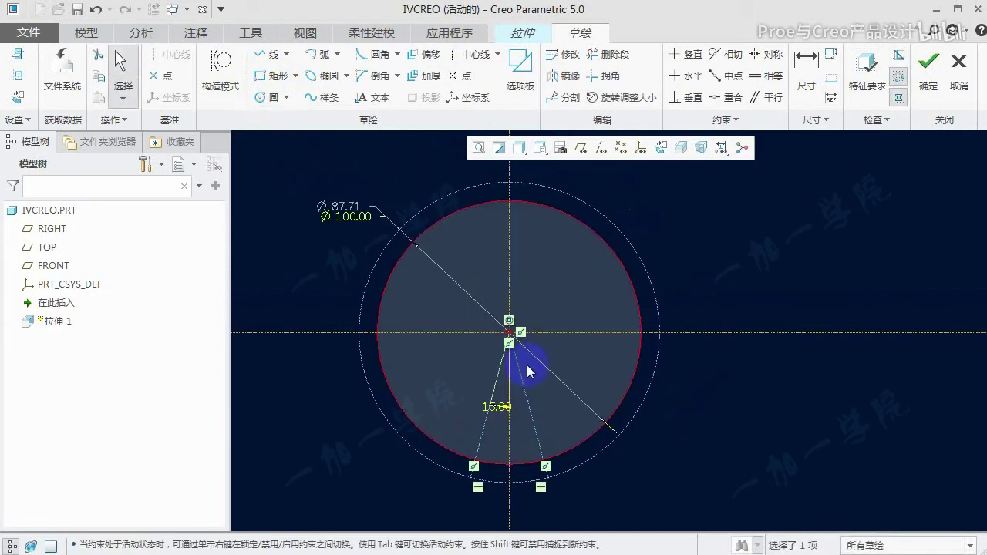
Change the inner circle's diameter from 87.71 to 90
double_click(356, 208)
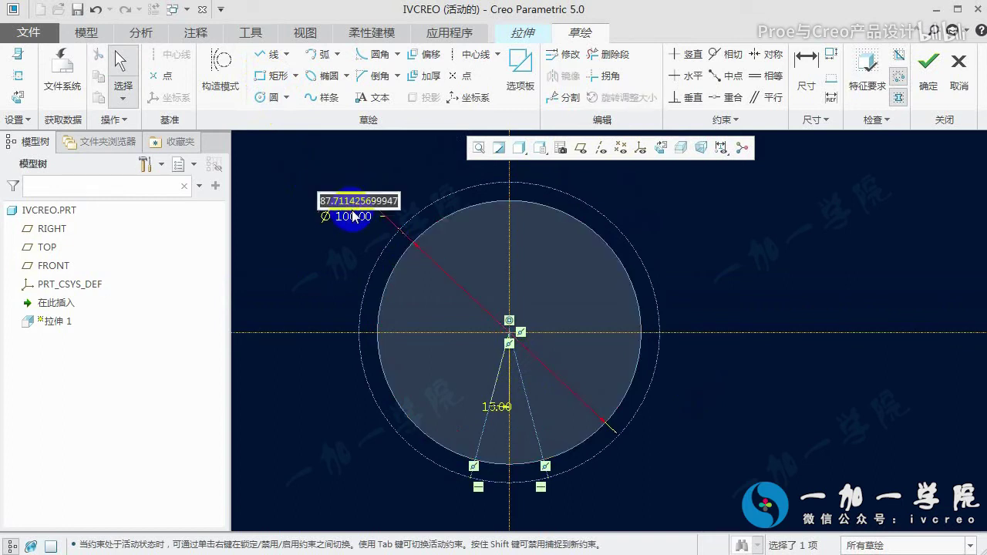
type("90")
key("Return")
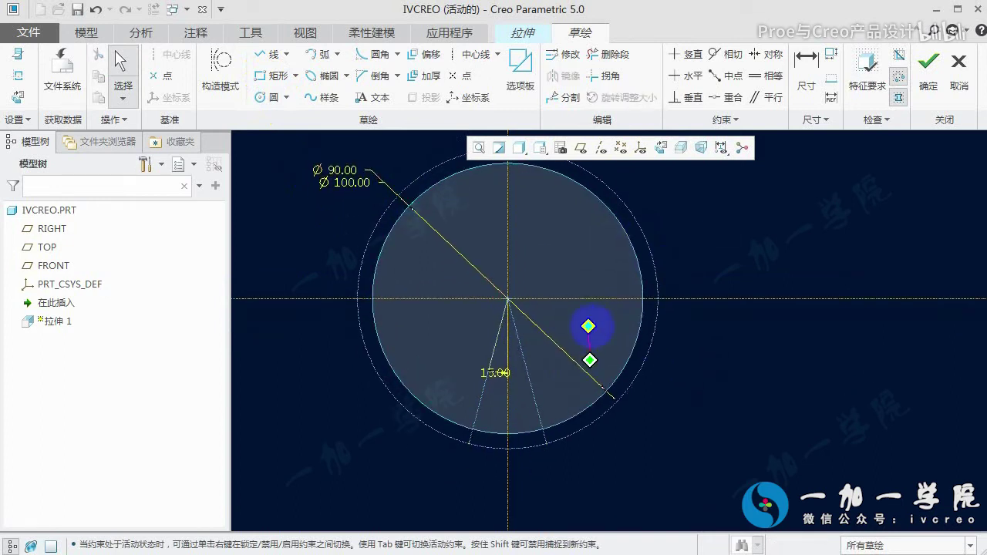
left_click(641, 330)
left_click(676, 396)
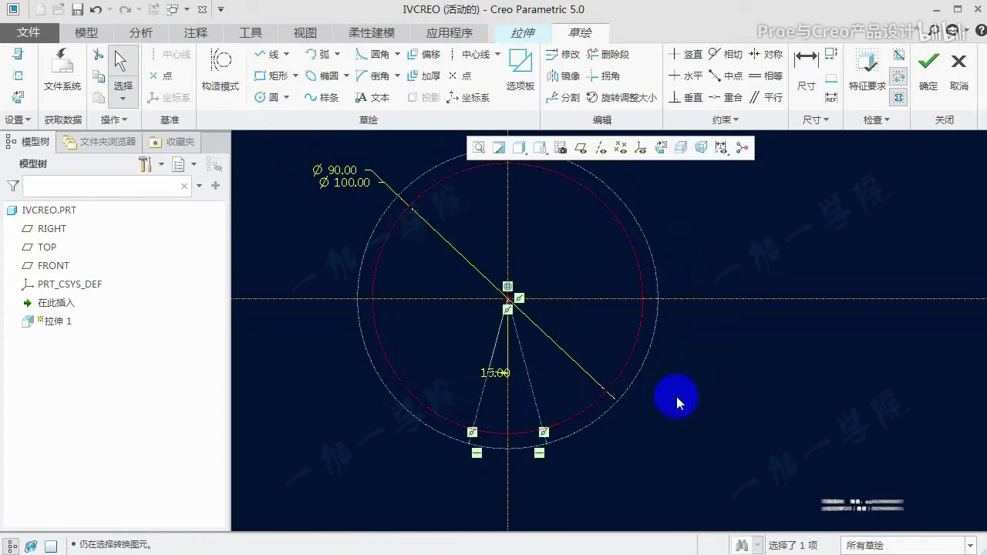
scroll(540, 347, "down", 2)
Draw a closed pointed outline from the line ends down to the outer circle and up to the centre
left_click(259, 59)
scroll(483, 453, "up", 2)
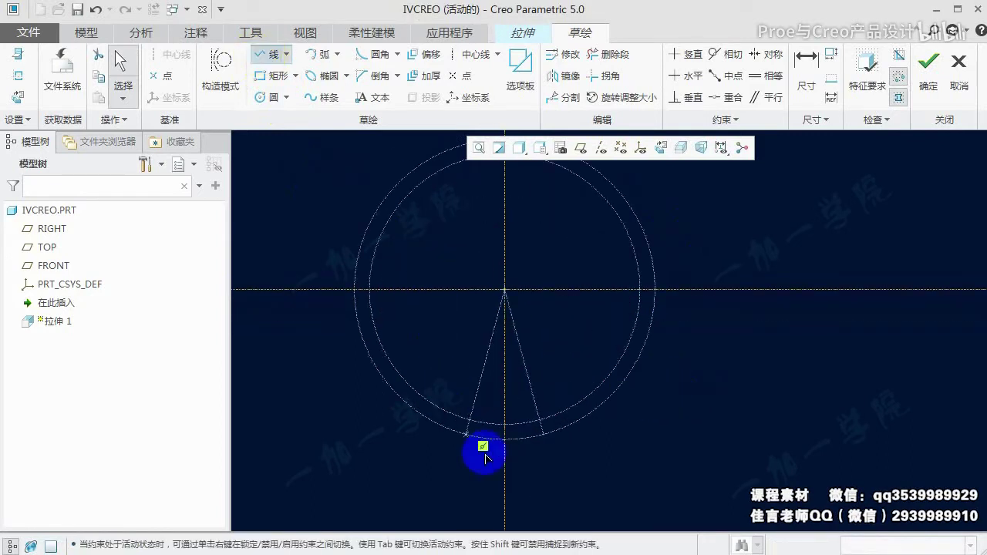
left_click(463, 406)
left_click(502, 430)
left_click(547, 407)
left_click(503, 245)
left_click(459, 407)
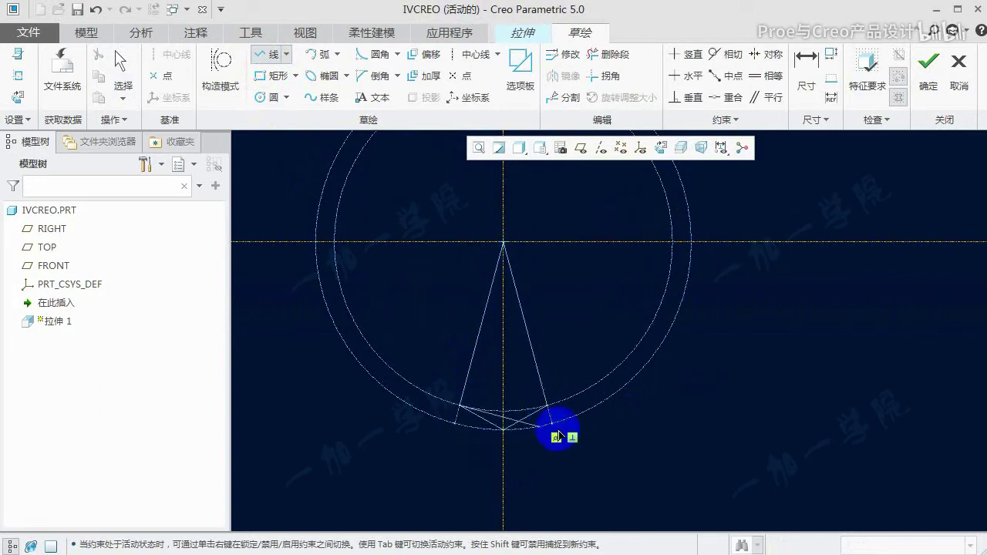
middle_click(615, 438)
middle_click_drag(606, 272, 657, 318)
scroll(600, 307, "up", 4)
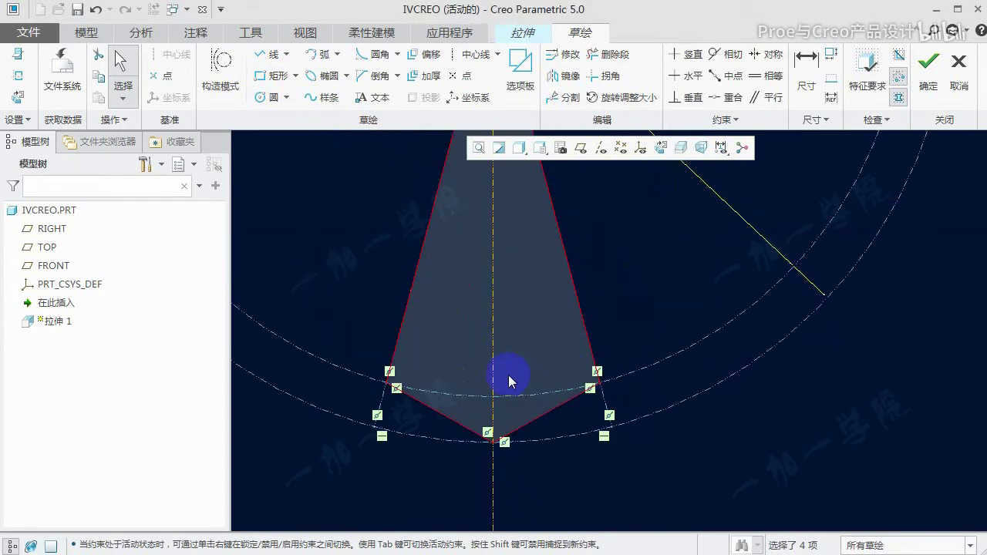
left_click(544, 425)
Make the two bottom segments construction and redraw lines from the circle intersections to the bottom vertex
left_click(555, 397)
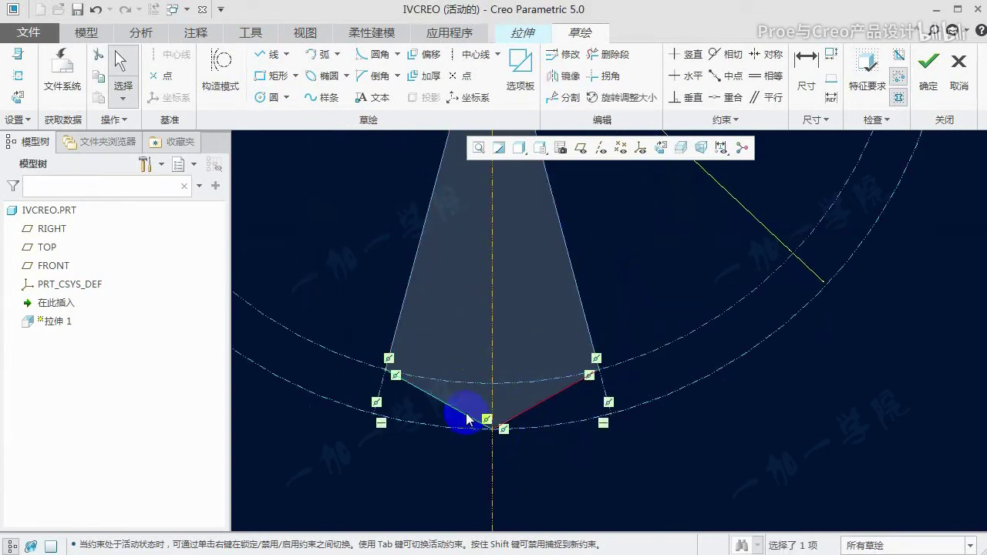
left_click(463, 409, "ctrl")
left_click(555, 273)
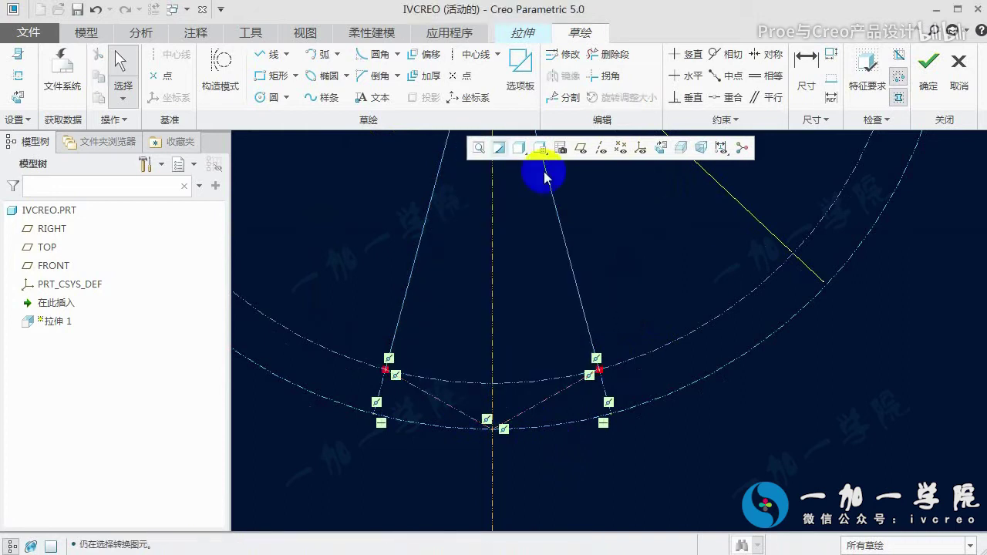
left_click(265, 53)
left_click(385, 370)
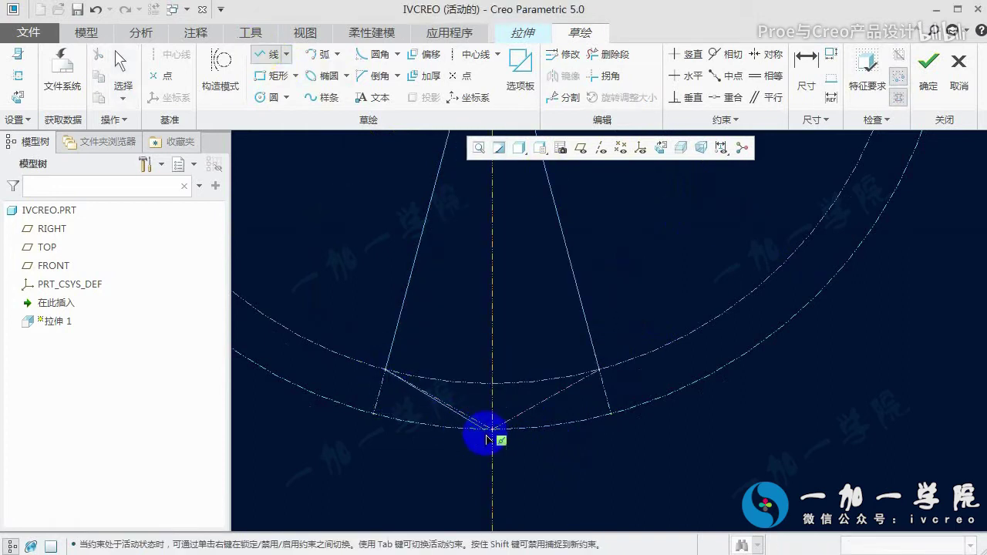
left_click(492, 428)
left_click(602, 372)
Fillet the wedge's bottom vertex and set the radius to 5
left_click(376, 54)
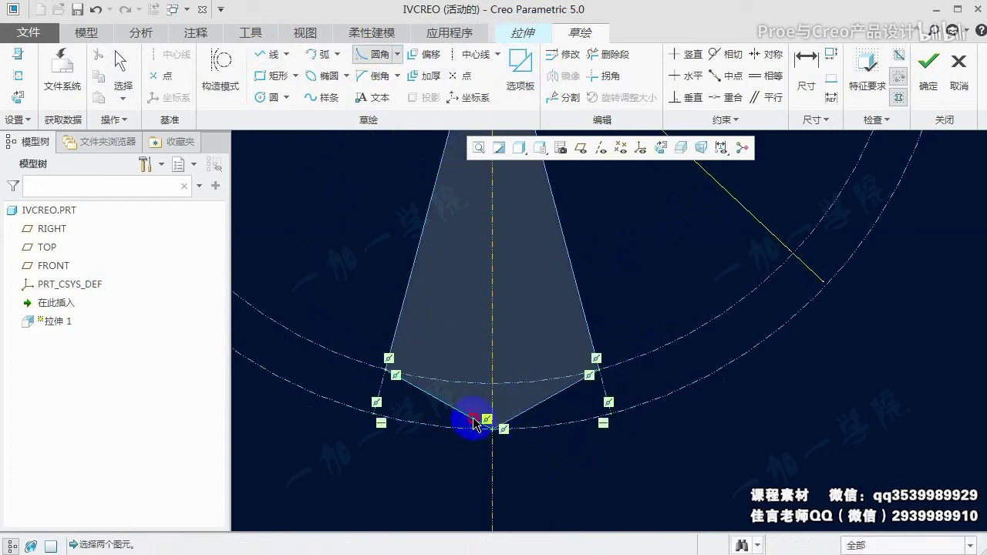
left_click(521, 419)
middle_click(555, 455)
scroll(484, 439, "up", 1)
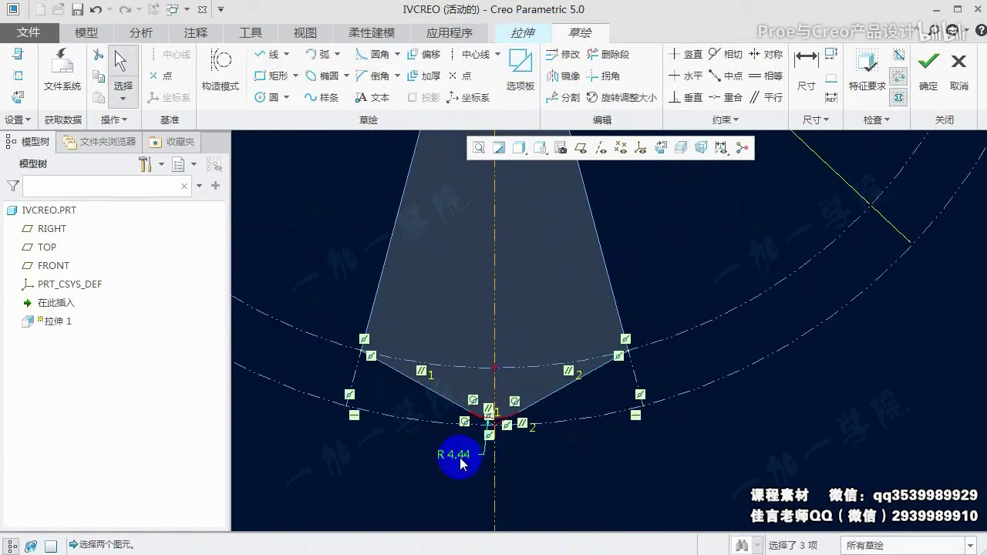
double_click(455, 453)
type("10")
key("Return")
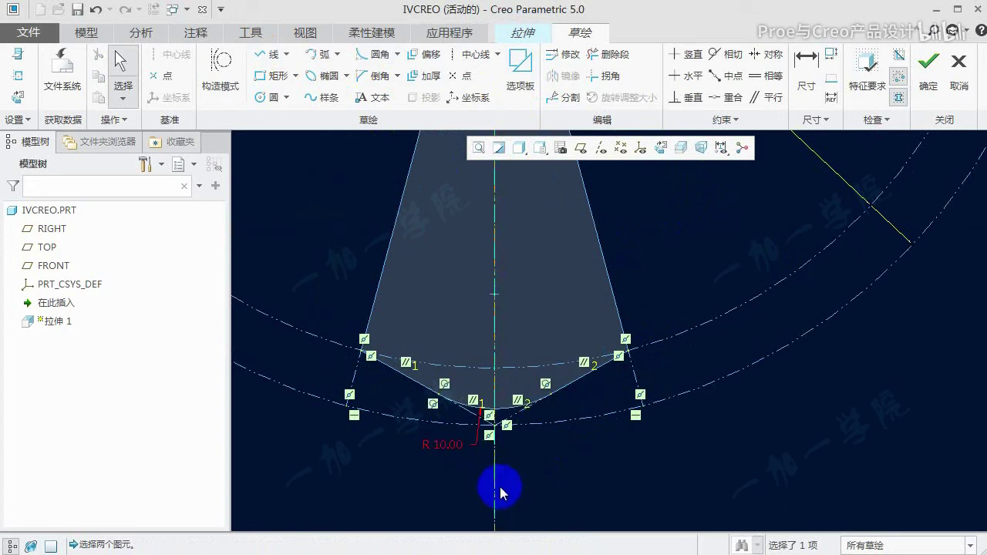
type("5")
key("Return")
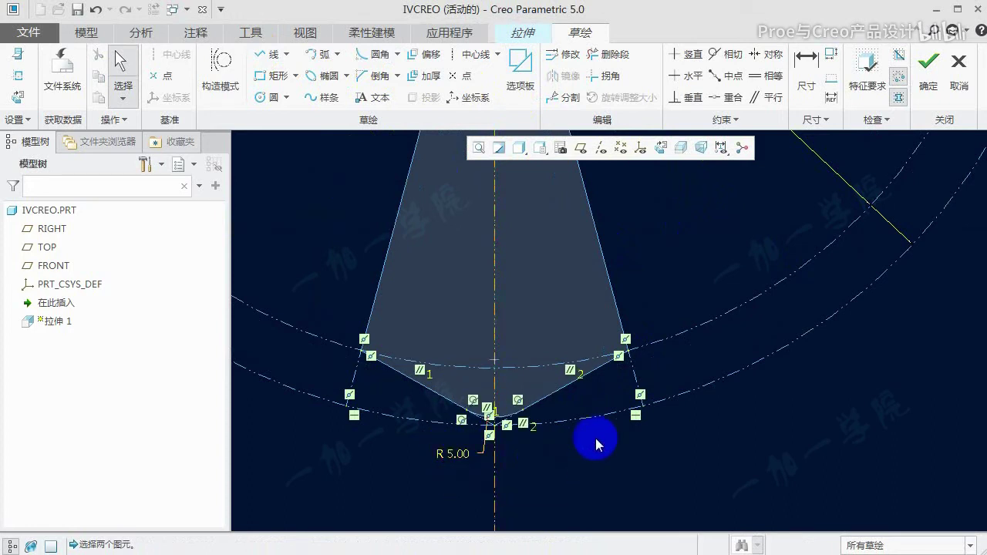
scroll(584, 317, "down", 2)
scroll(535, 369, "down", 3)
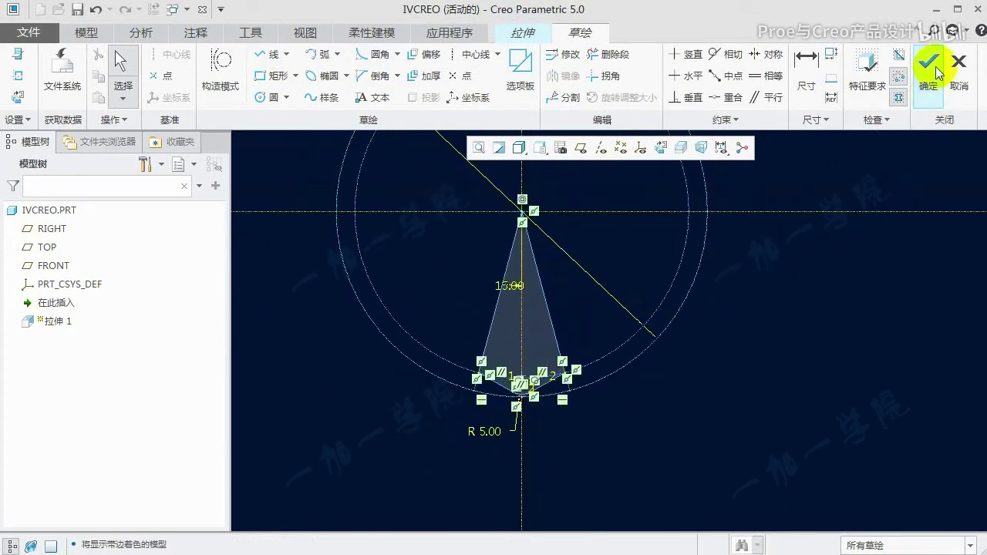
Exit the sketch and extrude the wedge profile to a depth of 200
left_click(929, 64)
middle_click_drag(568, 362, 570, 301)
scroll(569, 301, "down", 3)
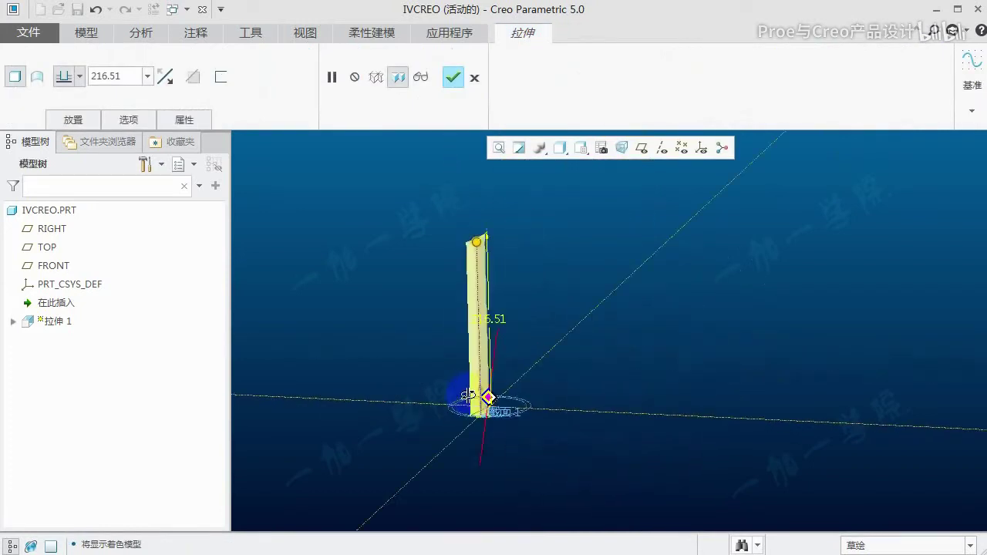
middle_click_drag(481, 399, 468, 400)
left_click(106, 77)
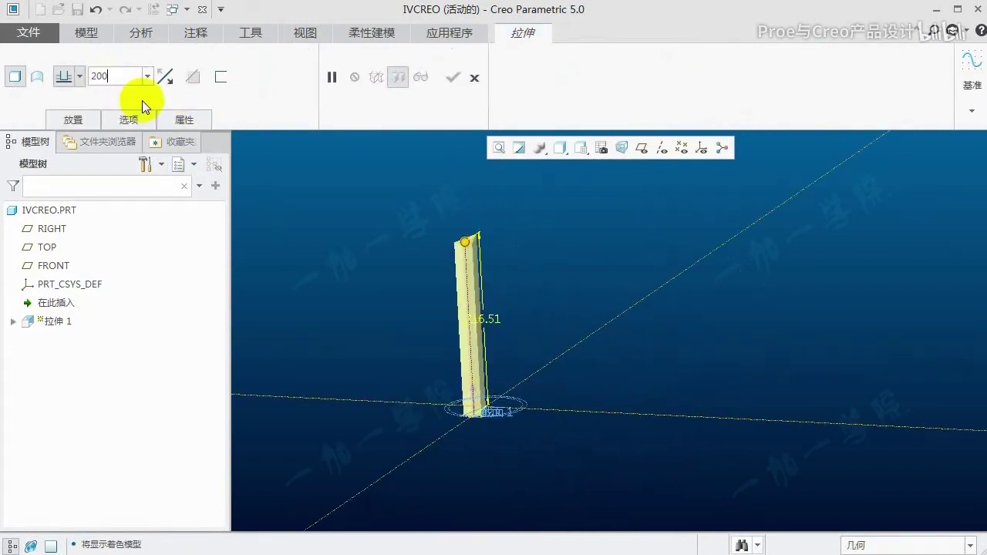
key("Return")
left_click(452, 77)
middle_click_drag(595, 318, 634, 324)
Pattern the wedge by axis around PRT_CSYS_DEF with 12 members spread over 360°
left_click(524, 68)
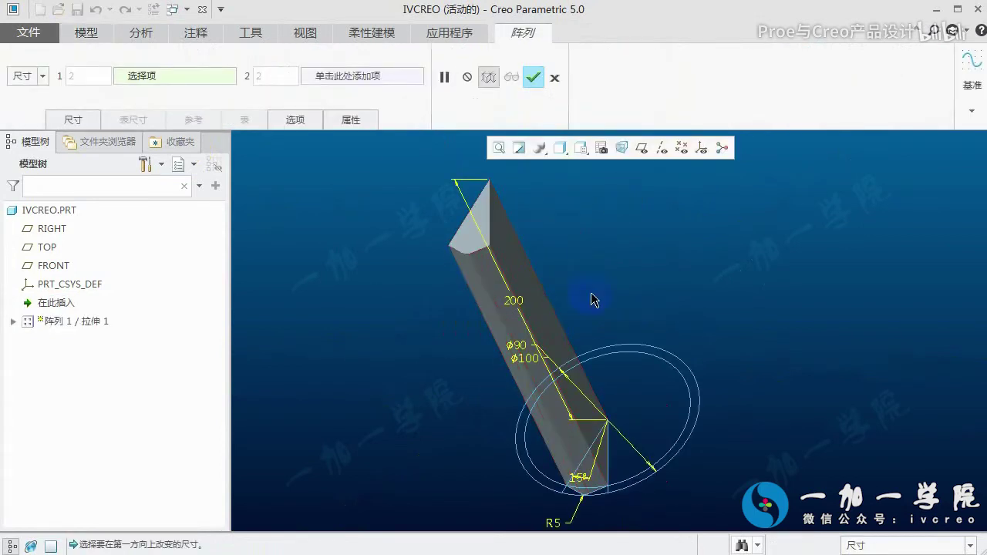
middle_click_drag(591, 292, 507, 297)
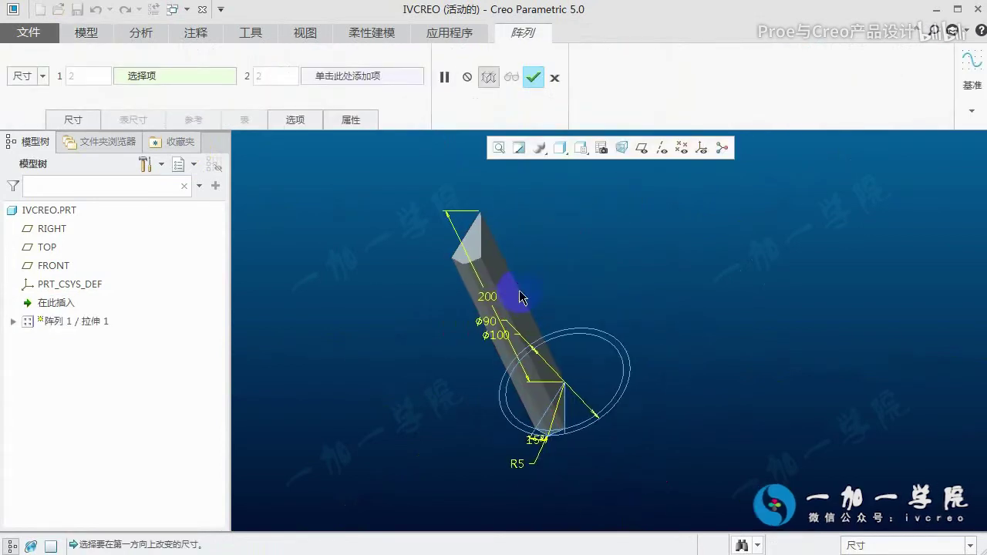
left_click(43, 77)
left_click(31, 123)
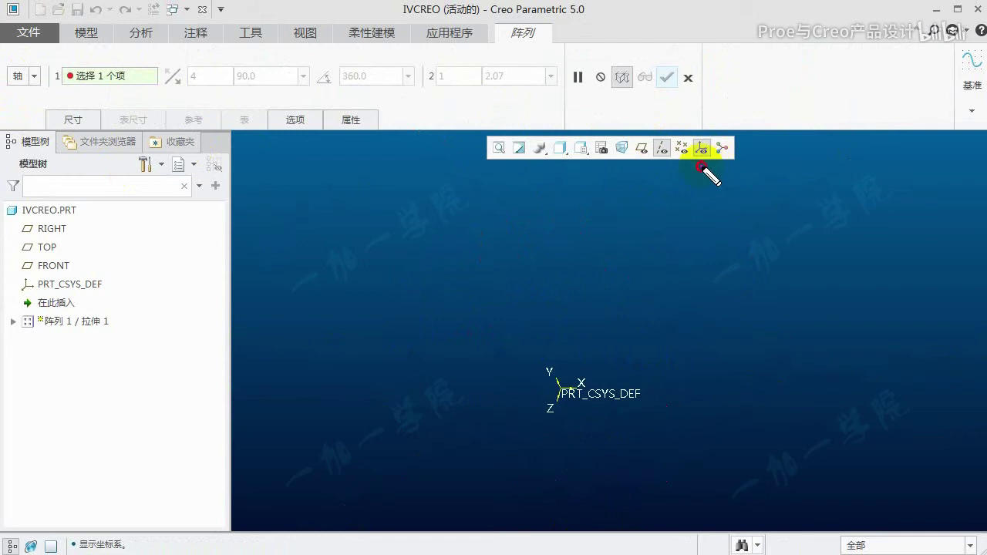
left_click(560, 381)
left_click(204, 75)
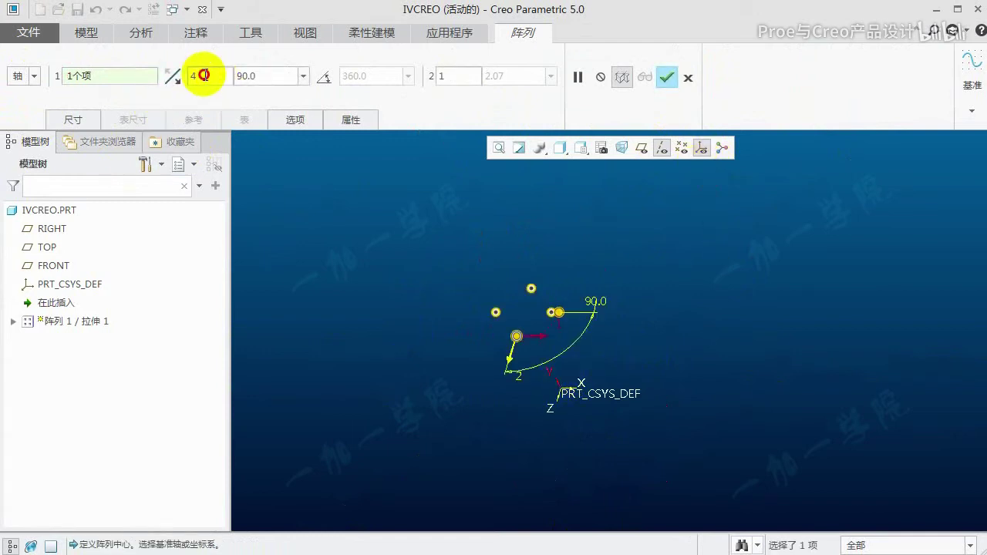
type("12")
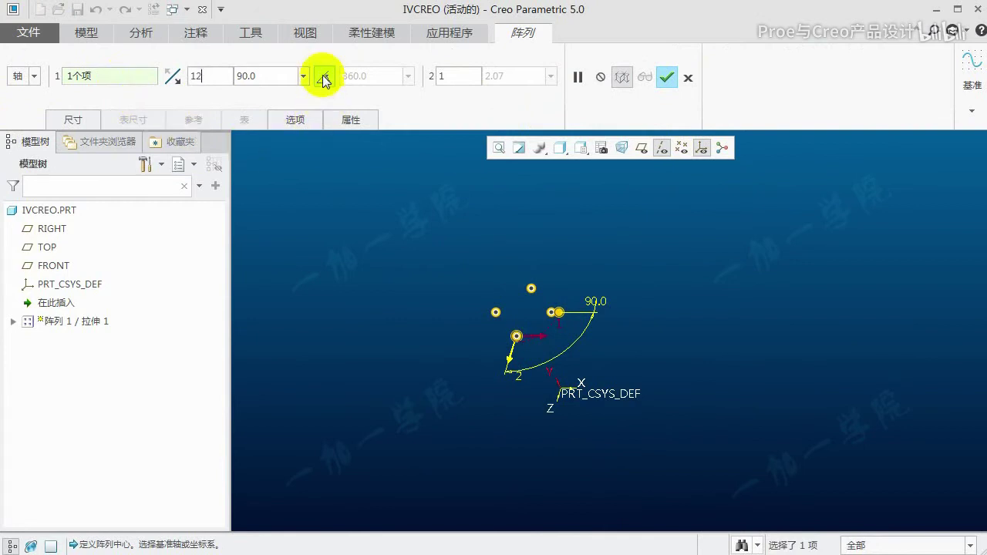
left_click(324, 79)
left_click(666, 77)
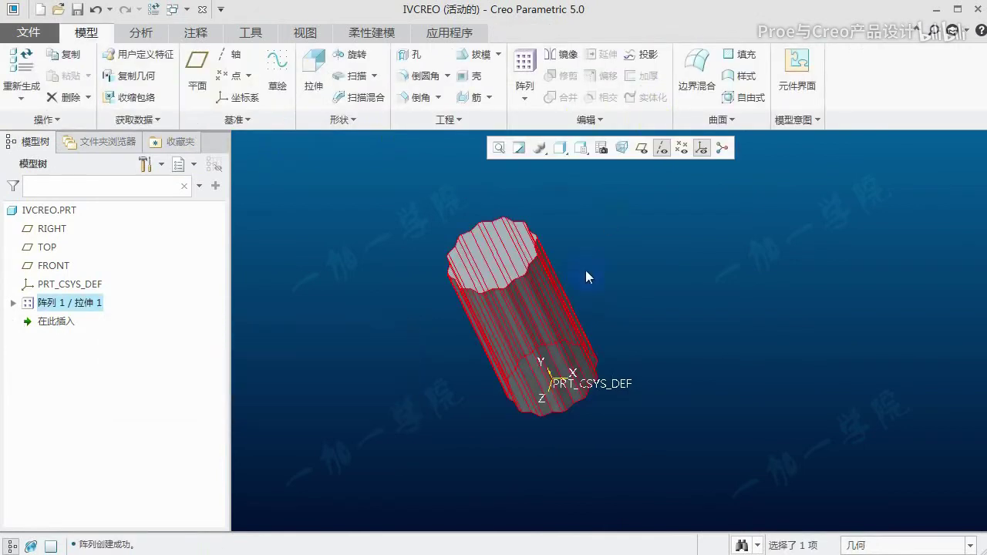
left_click(622, 288)
middle_click_drag(622, 287, 550, 333)
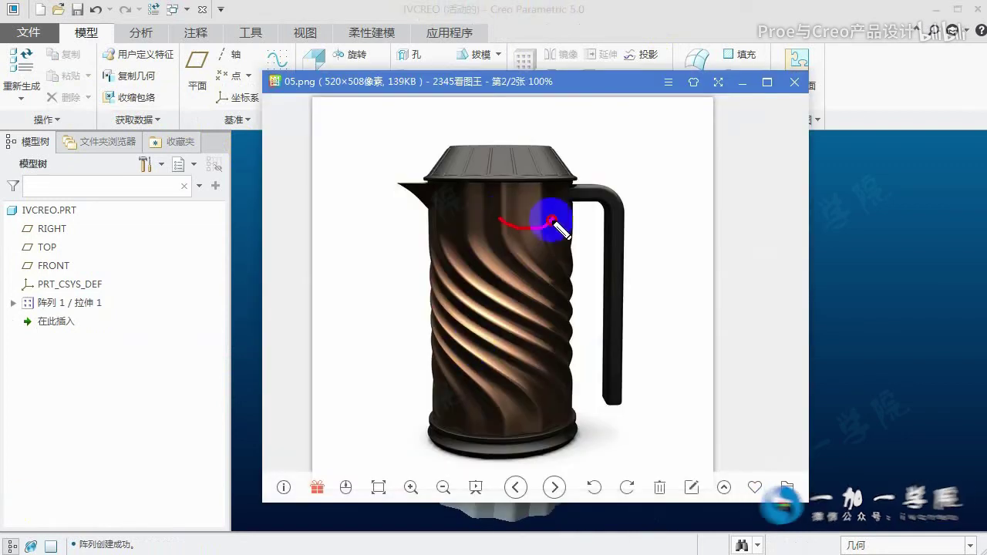
left_click_drag(540, 208, 587, 243)
left_click_drag(517, 409, 531, 422)
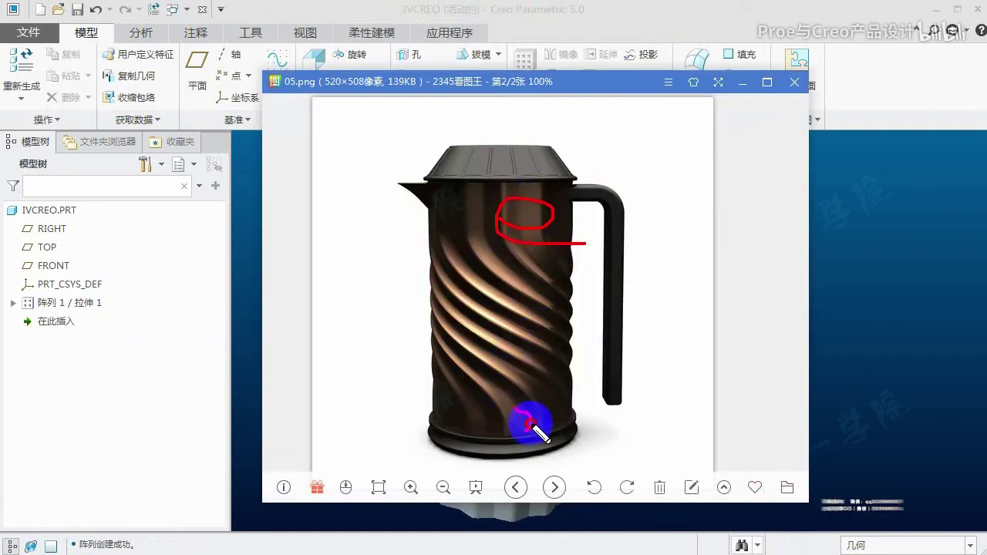
left_click(536, 452)
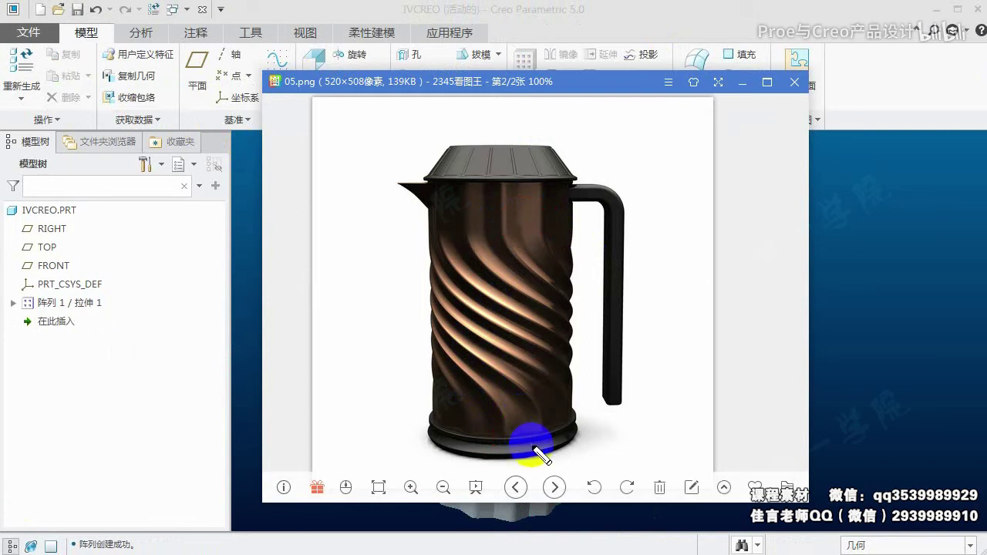
left_click_drag(521, 445, 551, 457)
left_click_drag(472, 131, 510, 157)
left_click(877, 333)
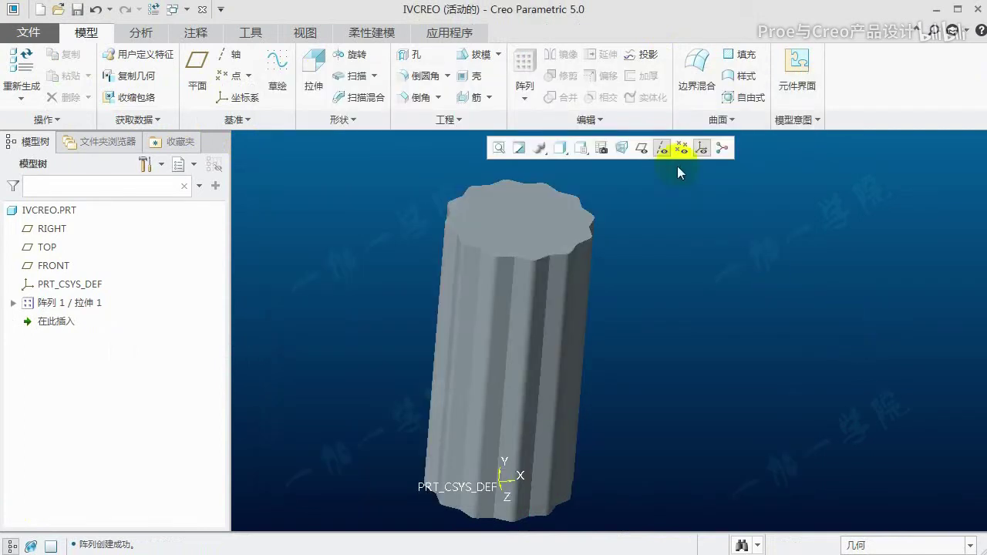
Start a revolve sketched on the FRONT plane, then hide the datum planes
left_click(641, 149)
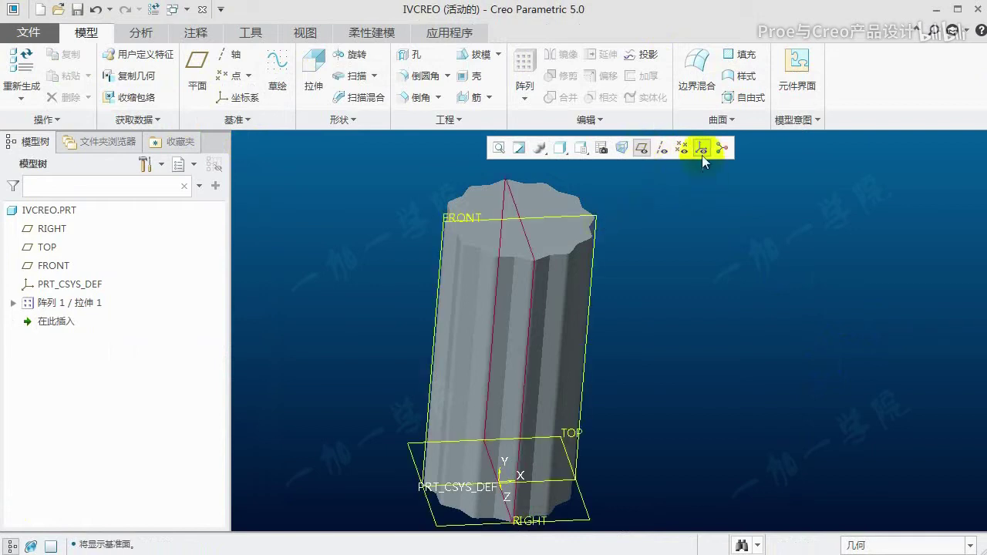
mouse_move(569, 234)
middle_mouse_down()
mouse_move(672, 242)
mouse_move(623, 239)
middle_mouse_up()
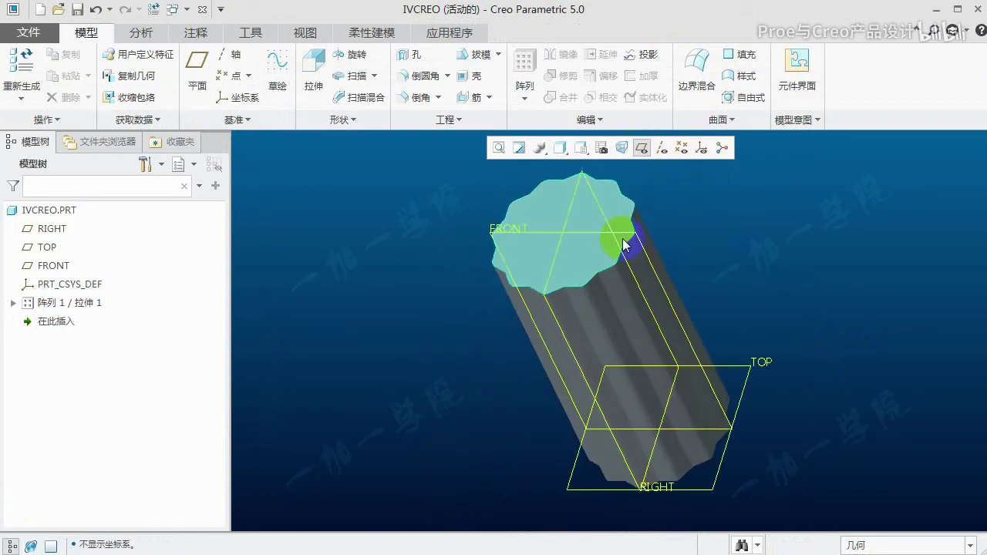
left_click(638, 236)
left_click(354, 55)
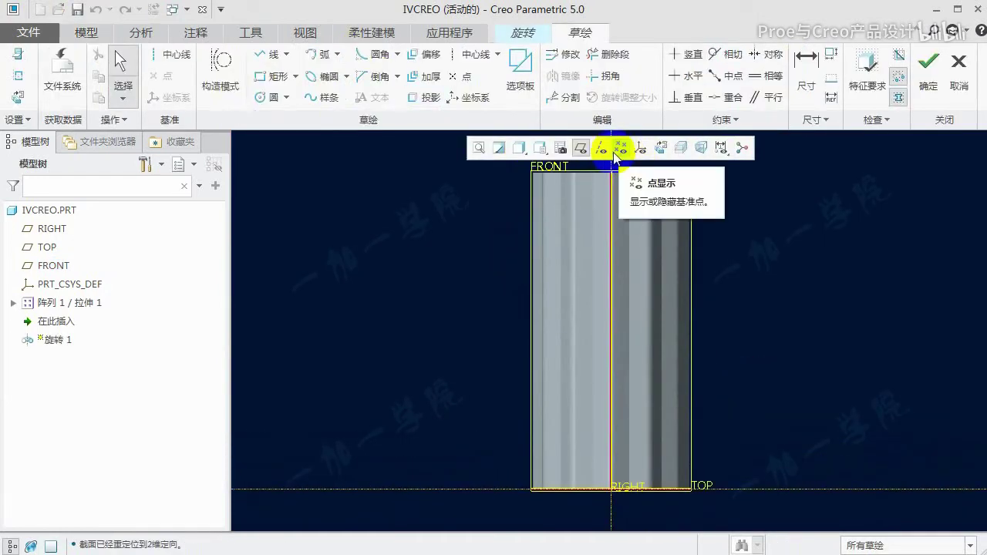
left_click(583, 149)
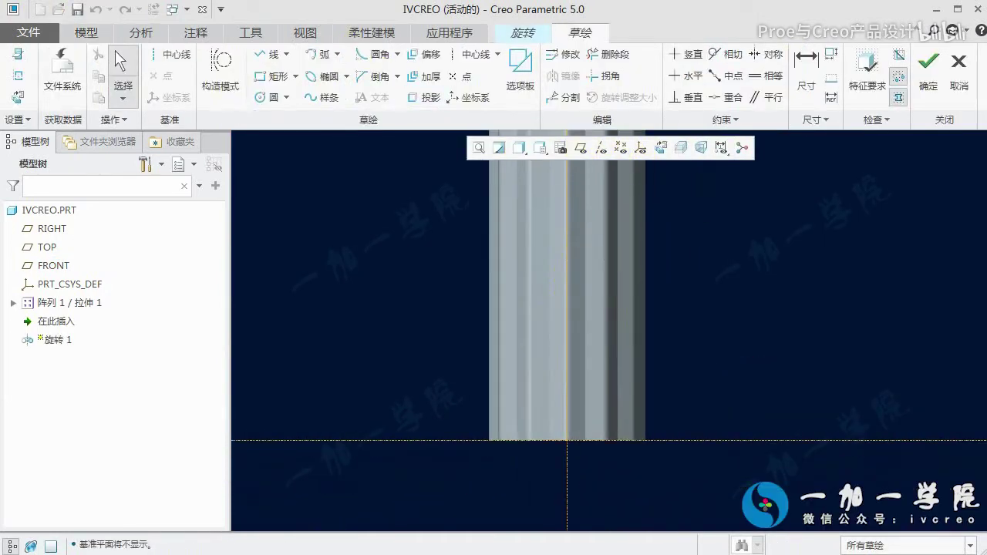
Check the kettle reference picture for the base and the handle-to-lid joint
key("alt+Tab")
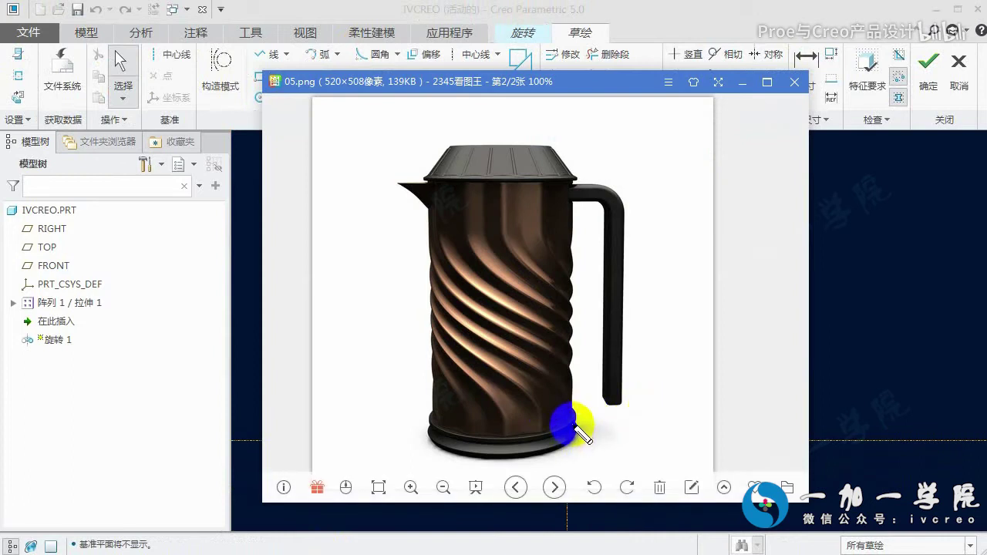
left_click(575, 432)
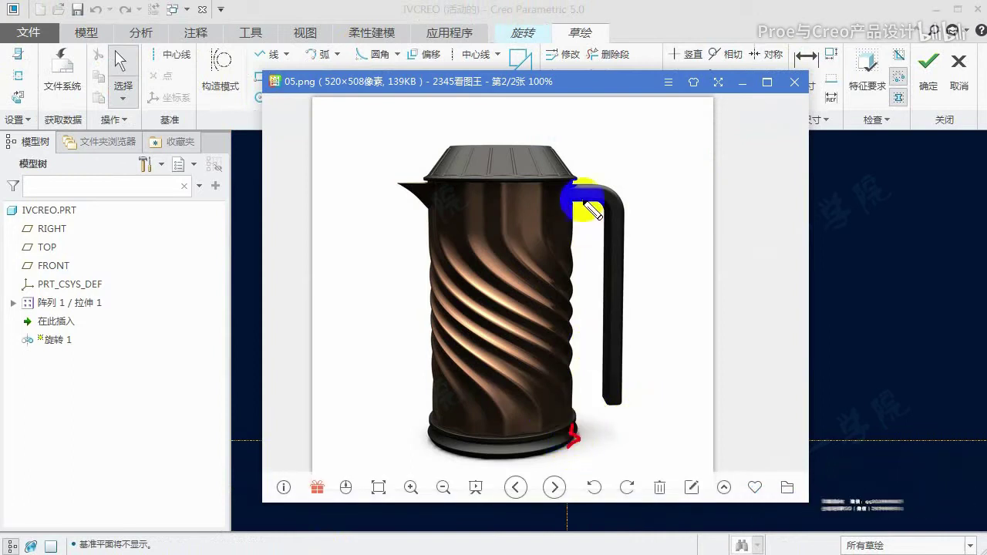
left_click(565, 162)
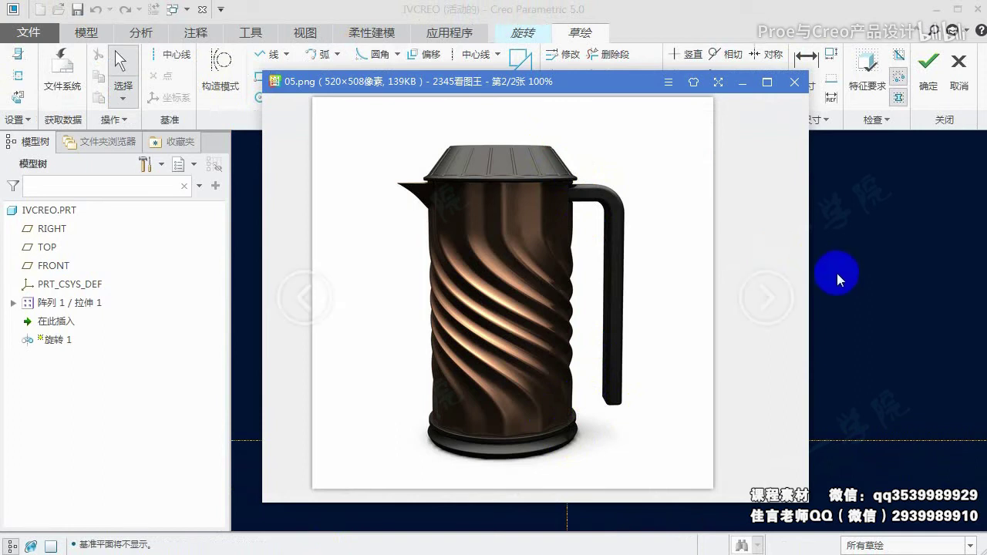
key("alt+Tab")
left_click(660, 306)
Add a centerline and draw a rectangle to its right at the column's base
right_click(640, 270)
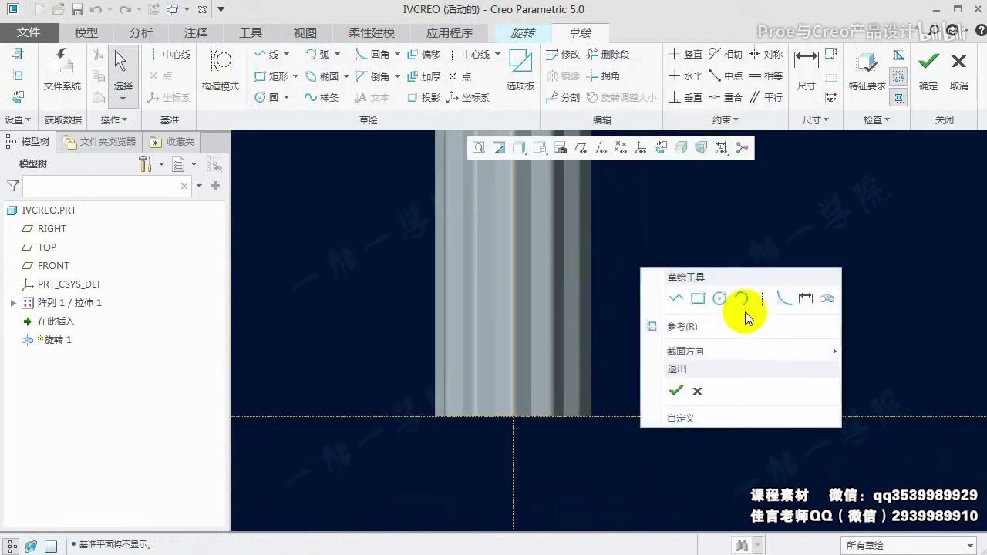
left_click(749, 293)
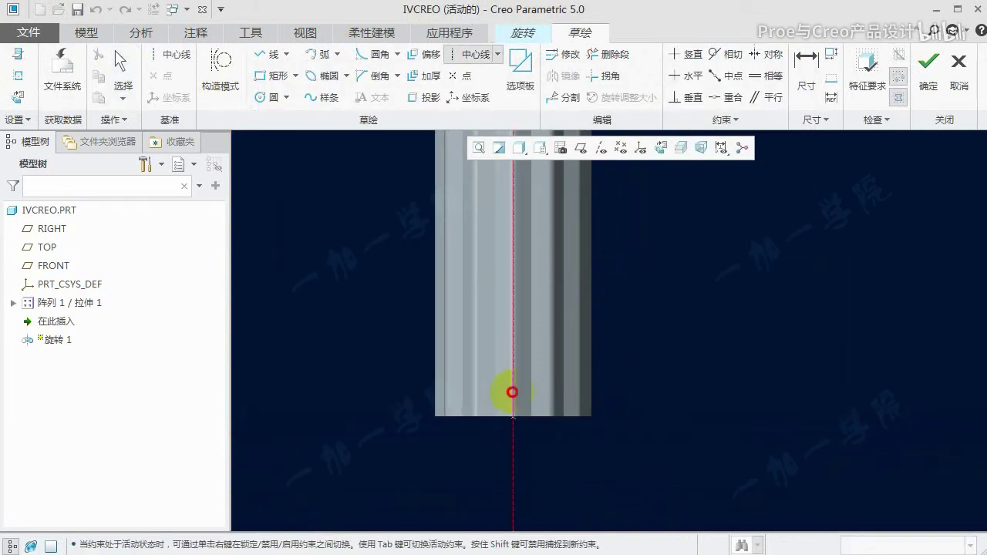
left_click(272, 75)
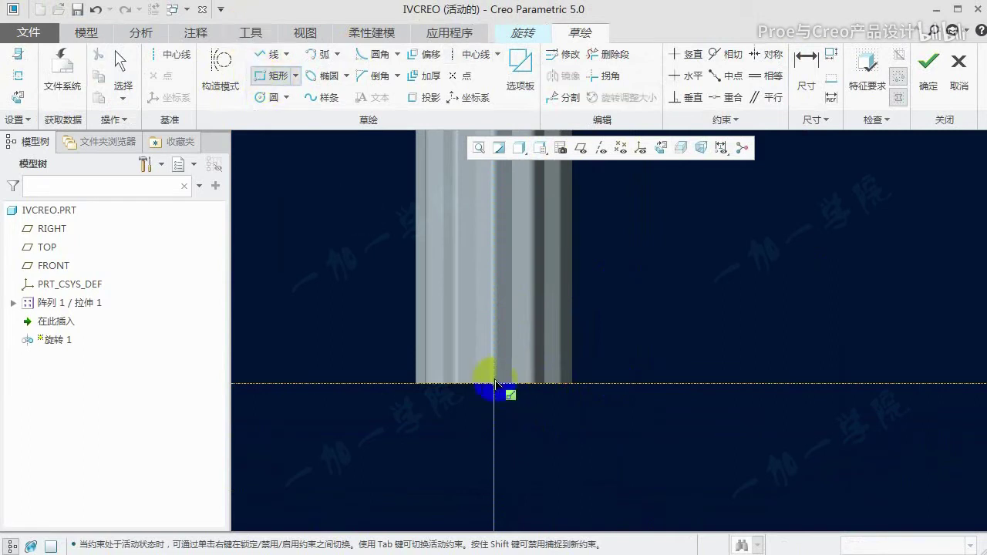
left_click(493, 384)
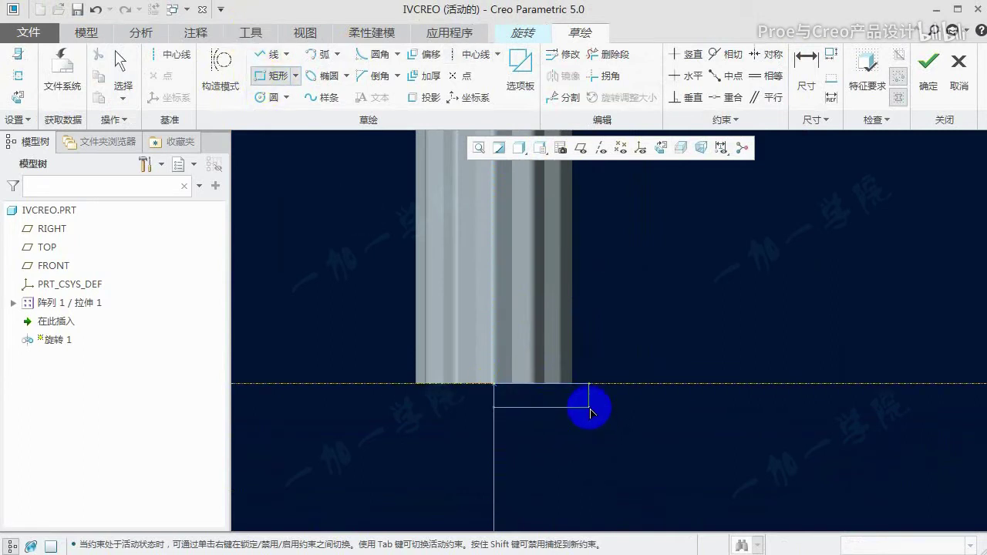
left_click(590, 409)
middle_click(626, 405)
Dimension the rectangle to 53 wide and 15 high
double_click(527, 374)
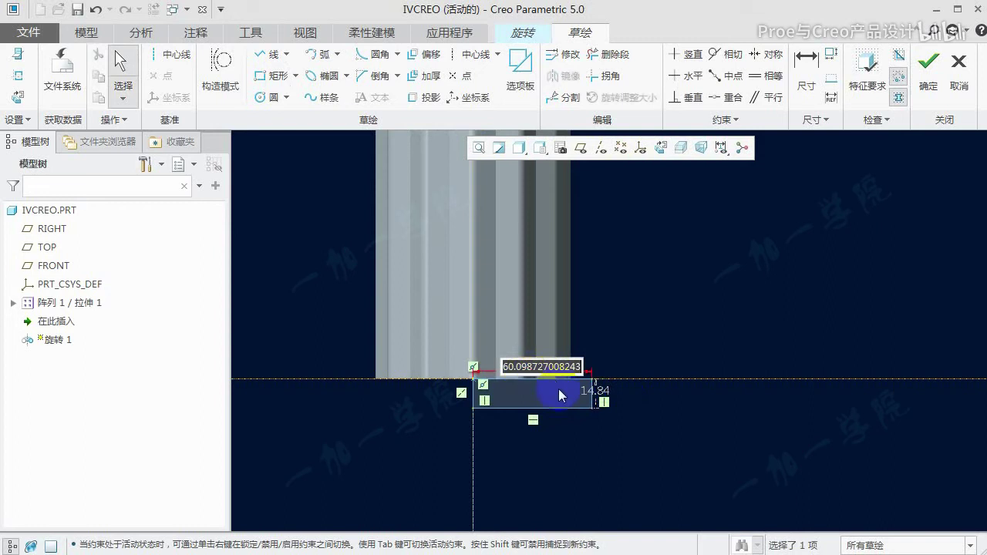
key("Return")
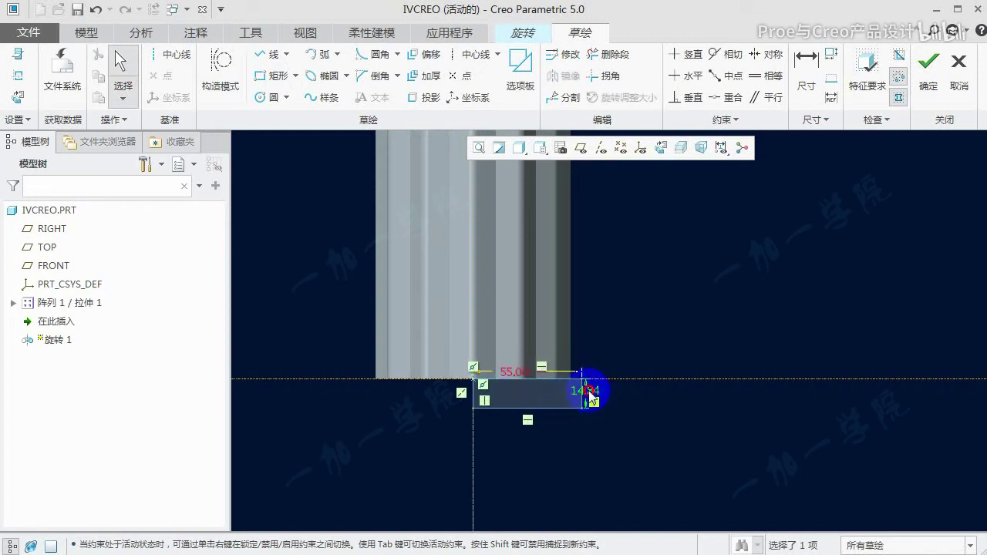
type("5")
key("Return")
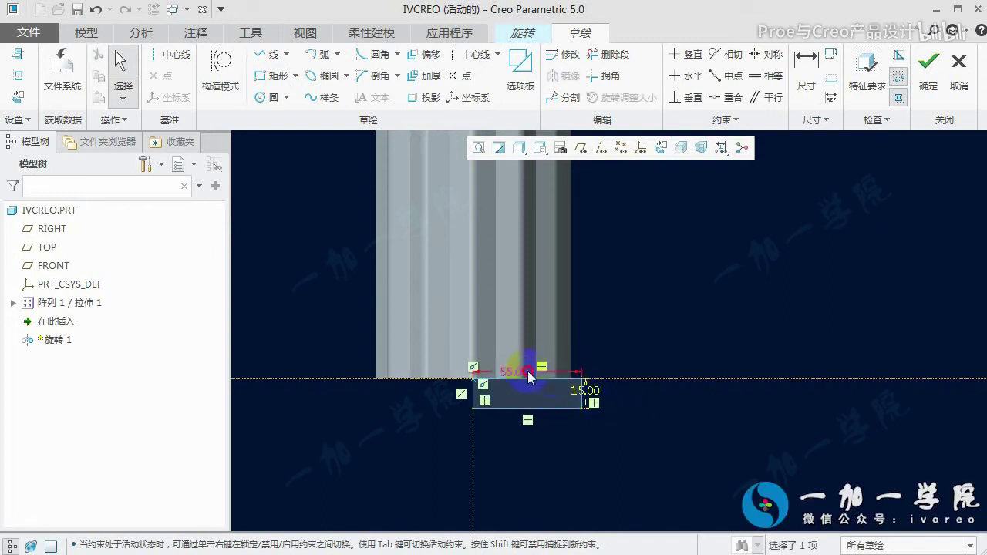
type("1353")
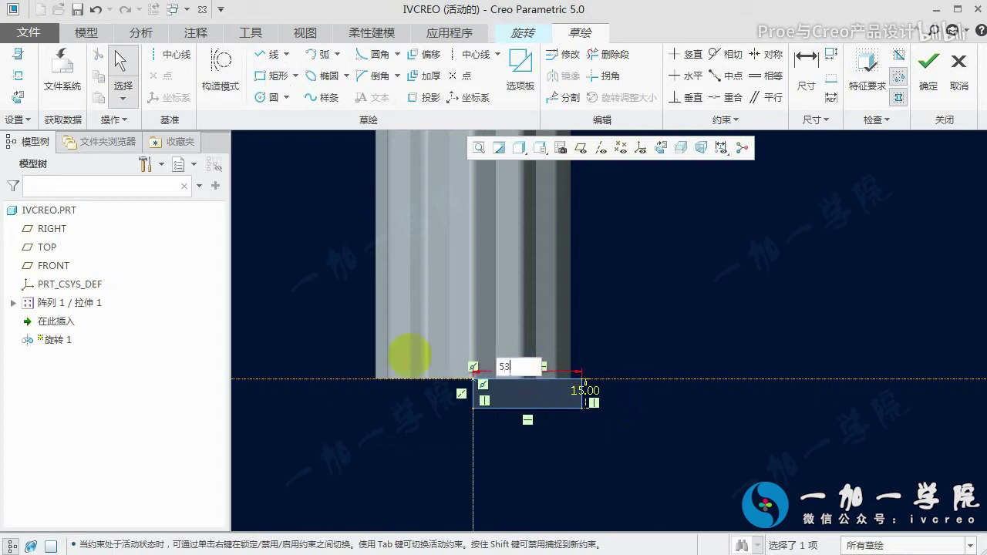
key("Return")
Convert the rectangle's right edge to a construction line
scroll(577, 379, "up", 2)
left_click_drag(712, 470, 578, 388)
left_click(706, 407)
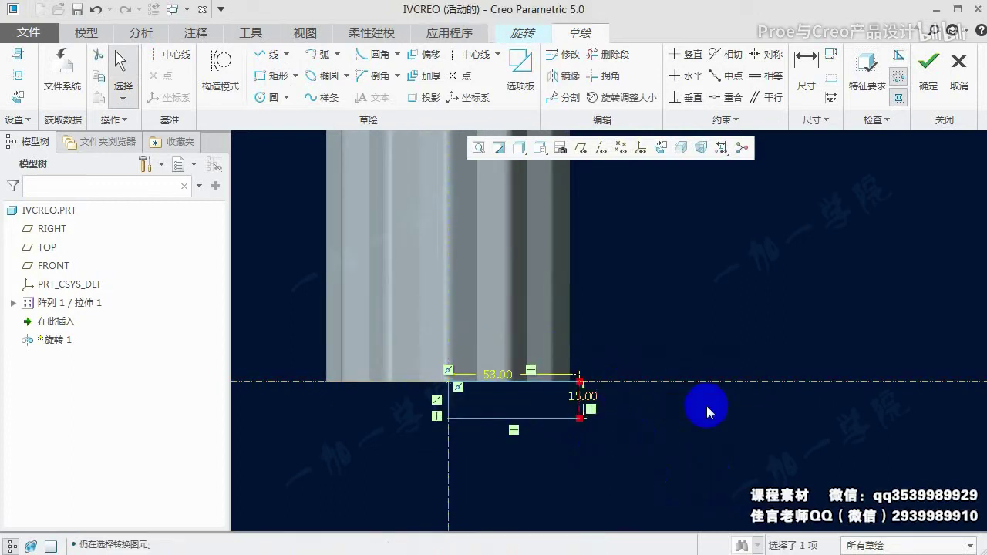
scroll(668, 425, "up", 4)
middle_click_drag(676, 371, 638, 360, "shift")
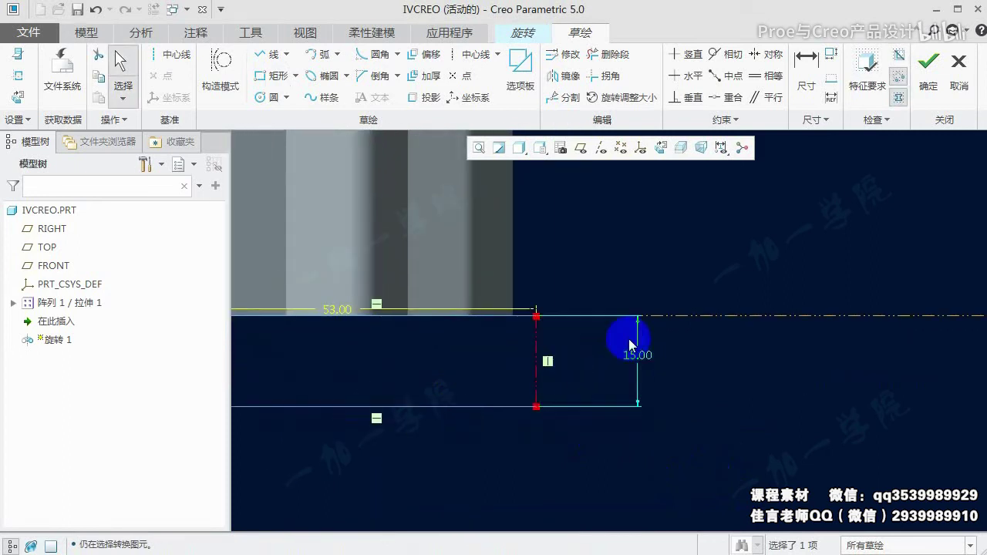
left_click(268, 54)
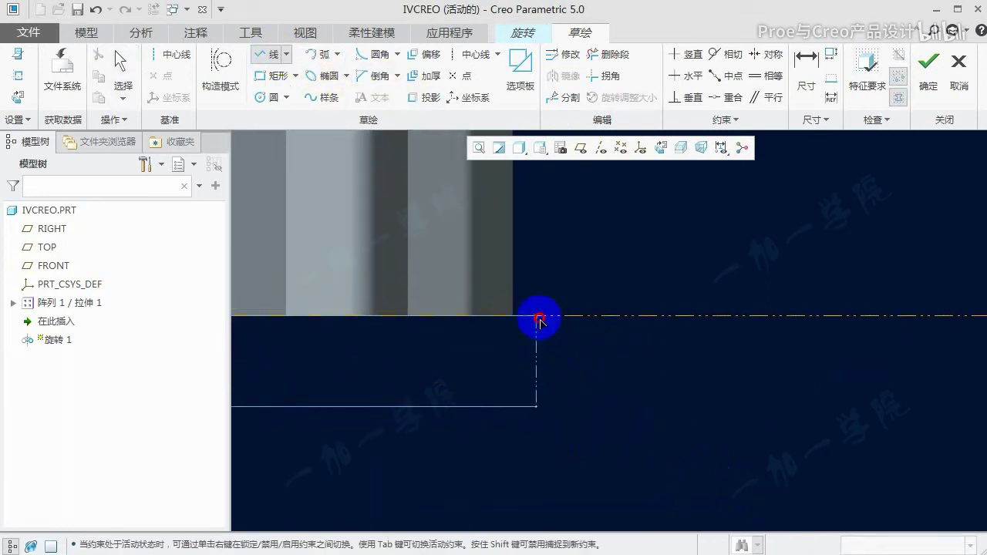
Close the notch's line chain and make the two slanted notch edges equal
left_click(538, 405)
middle_click(594, 414)
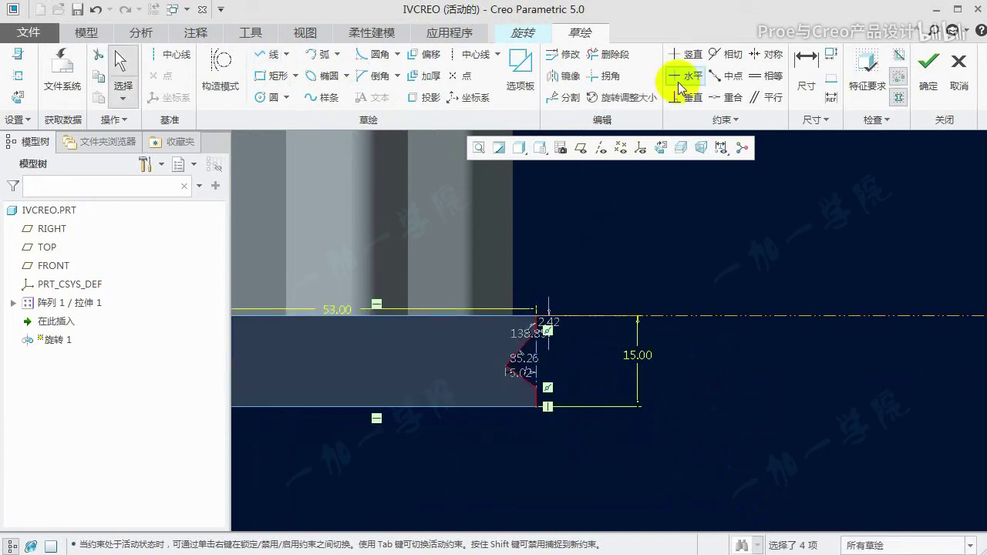
left_click(763, 75)
scroll(542, 312, "down", 2)
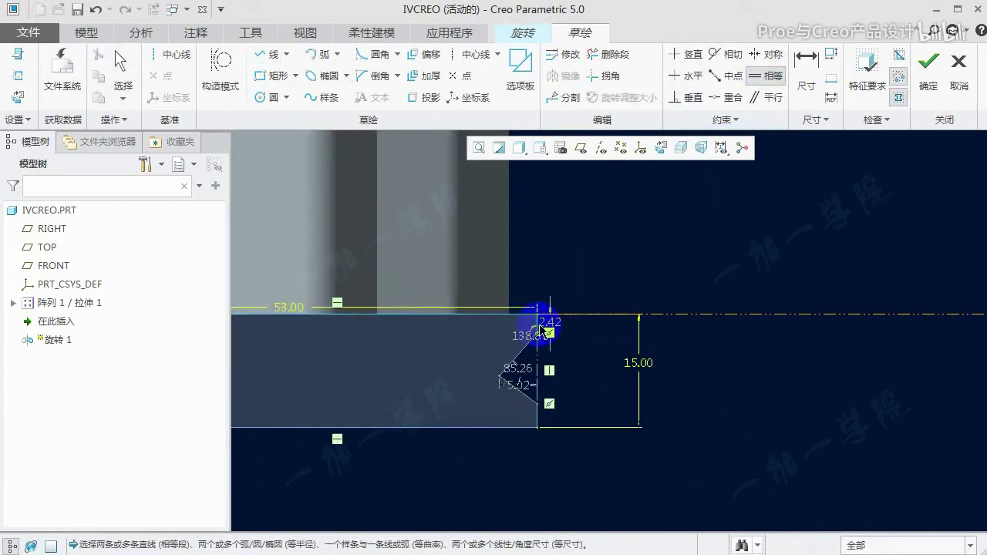
left_click(531, 401)
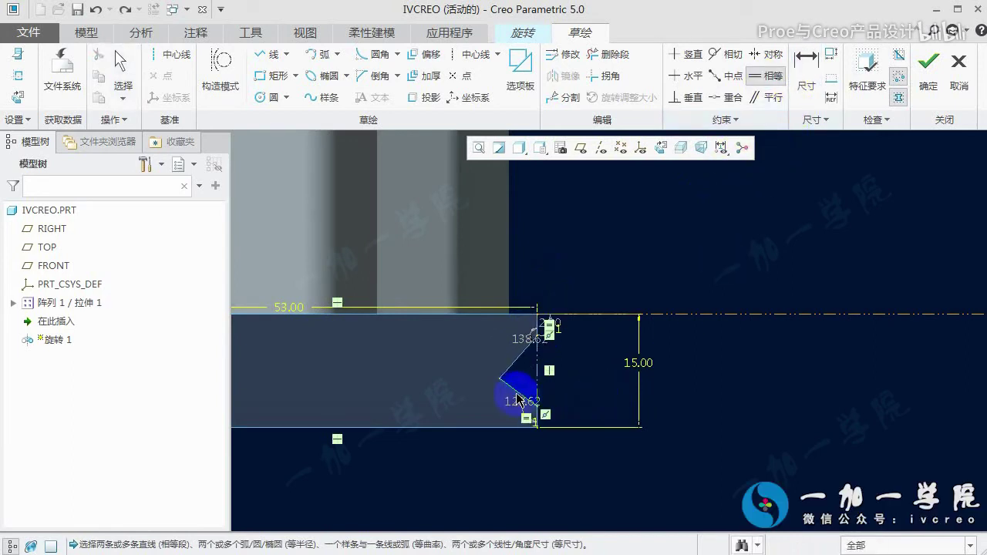
left_click(577, 373)
middle_click(561, 345)
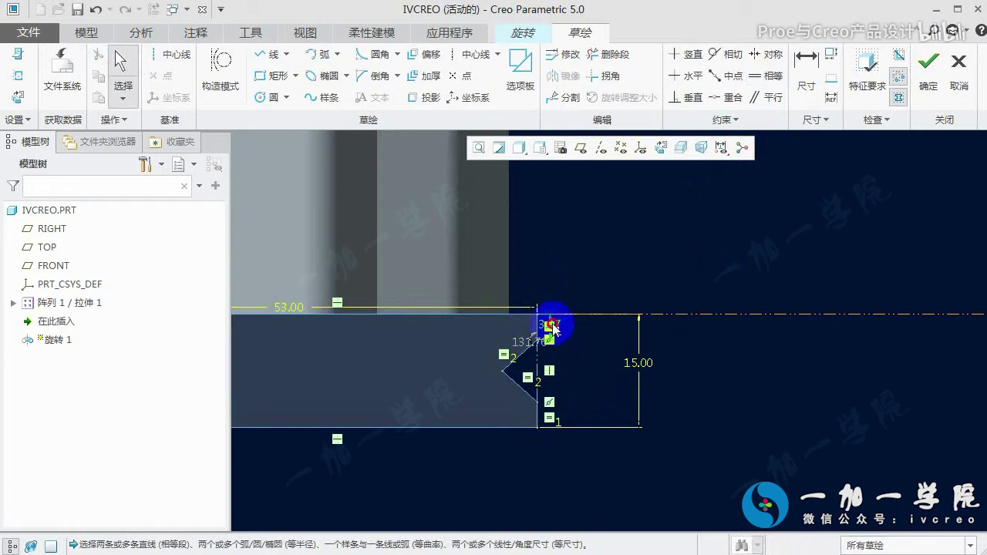
Snap the slanted edge's upper end to the corner and set the notch angle to 150°
left_click_drag(554, 328, 543, 341)
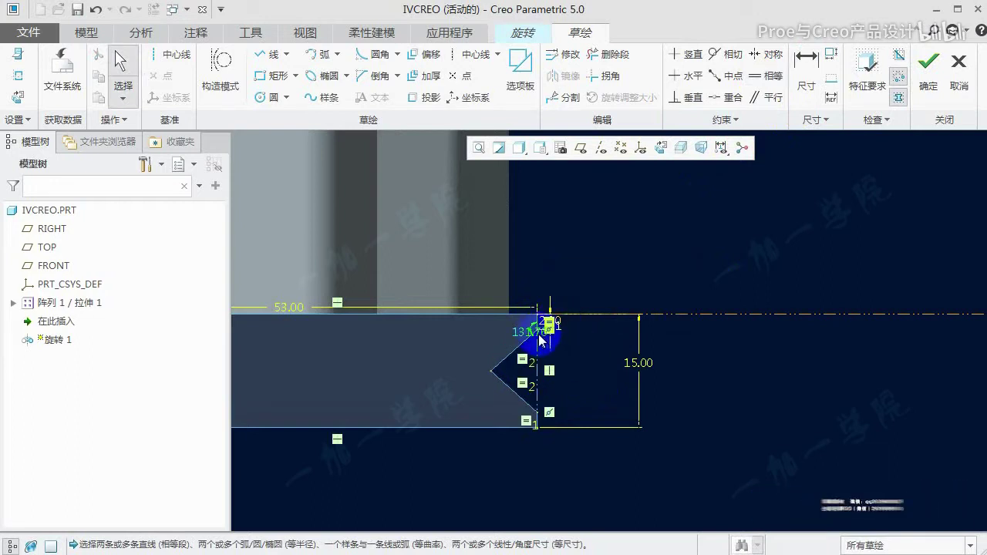
double_click(543, 340)
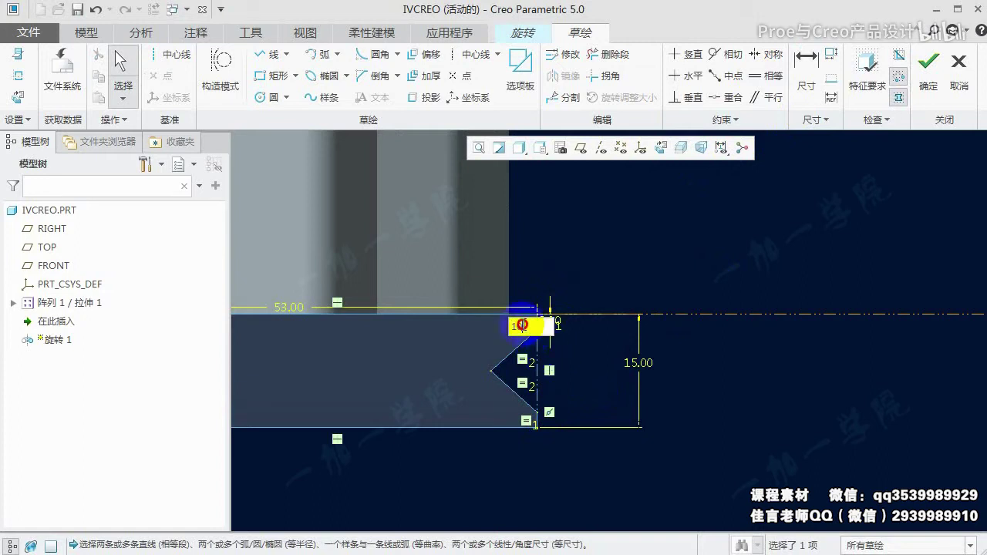
type("1")
key("Return")
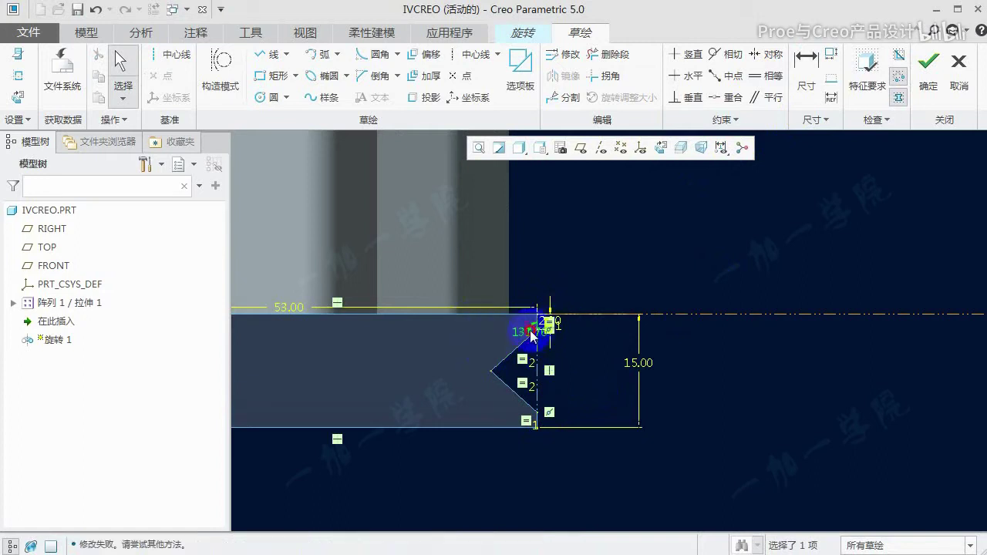
type("15")
key("Return")
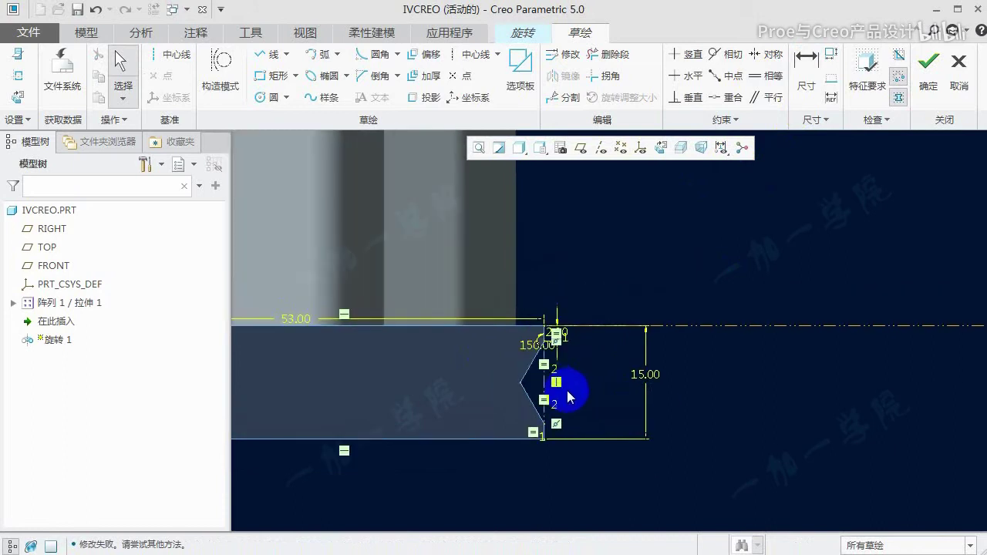
scroll(567, 391, "down", 2)
scroll(548, 356, "up", 3)
Move the 2.00 offset dimension clear of the notch and zoom out
left_click_drag(533, 331, 560, 337)
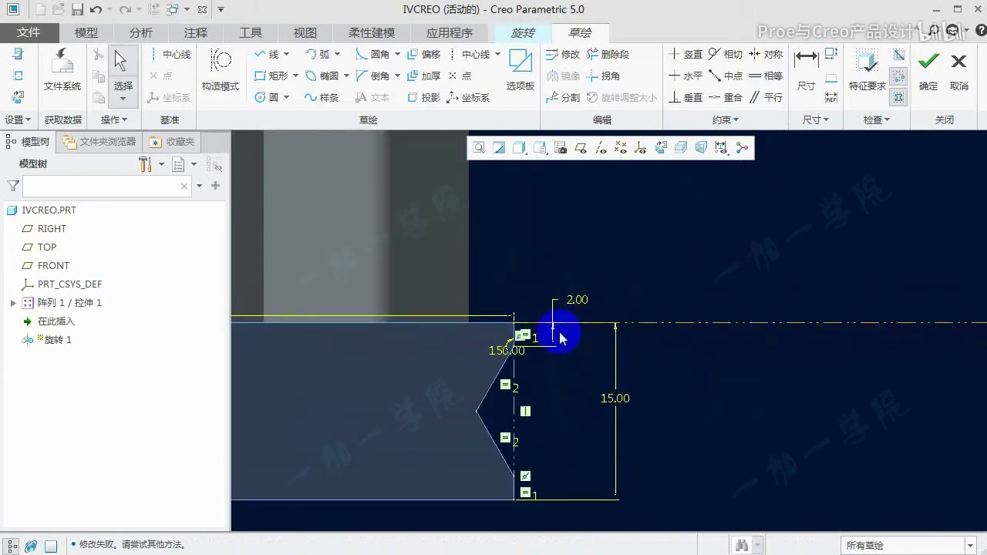
scroll(506, 371, "down", 1)
scroll(587, 389, "down", 2)
scroll(725, 324, "down", 1)
left_click(929, 64)
scroll(564, 285, "down", 3)
scroll(563, 422, "up", 1)
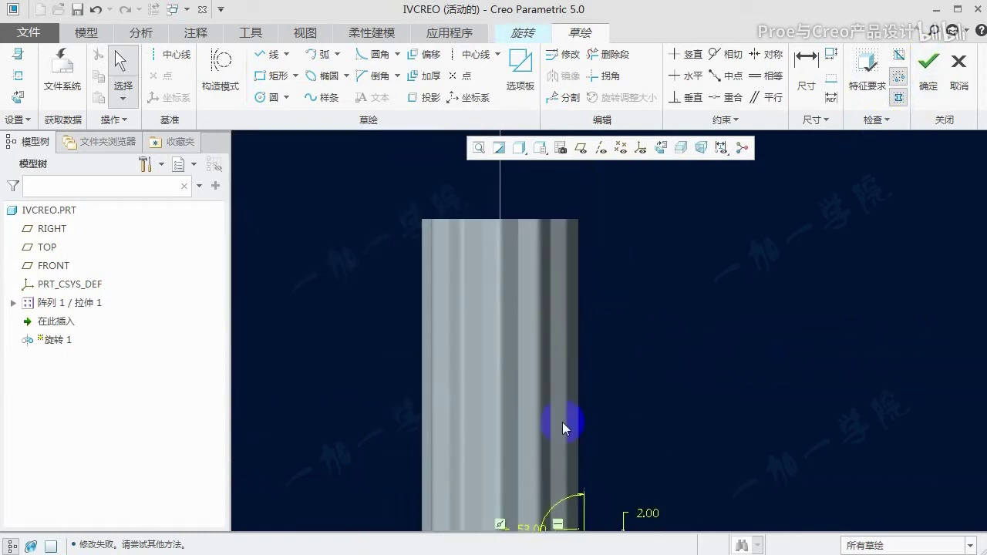
scroll(384, 493, "up", 2)
Check the lid on the kettle reference photo and add the body's top surface as a sketch reference
key("alt+Tab")
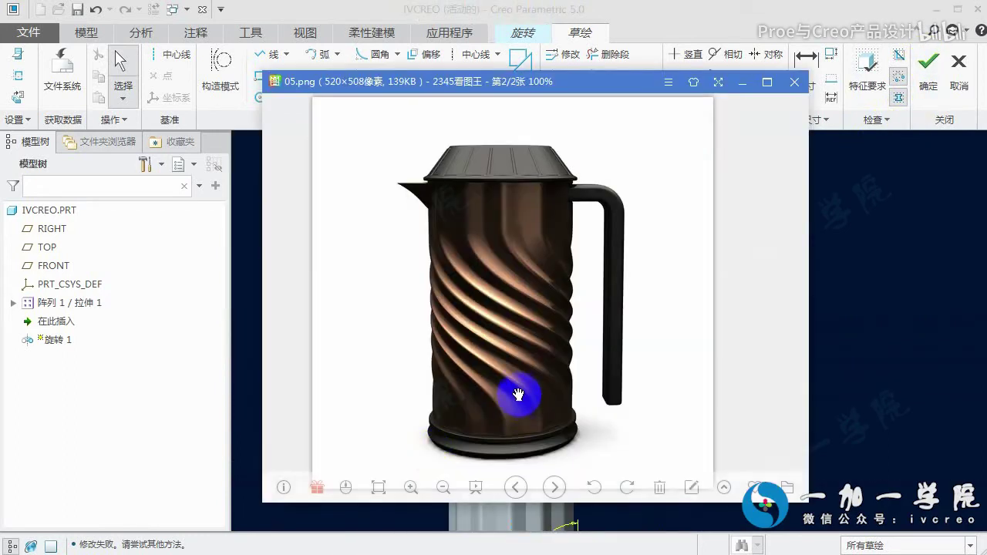
mouse_move(551, 143)
left_mouse_down()
mouse_move(570, 184)
mouse_move(522, 185)
mouse_move(498, 142)
left_mouse_up()
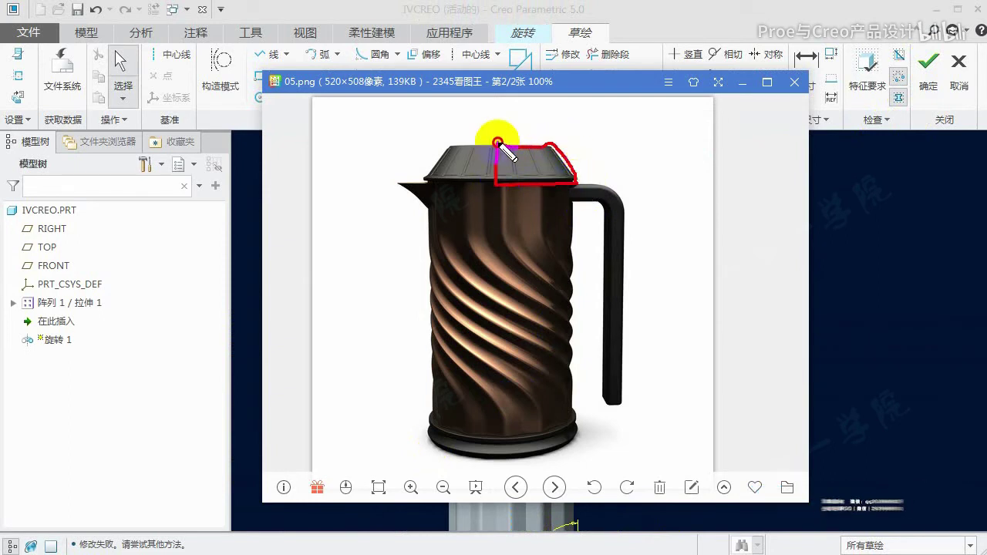
key("alt+Tab")
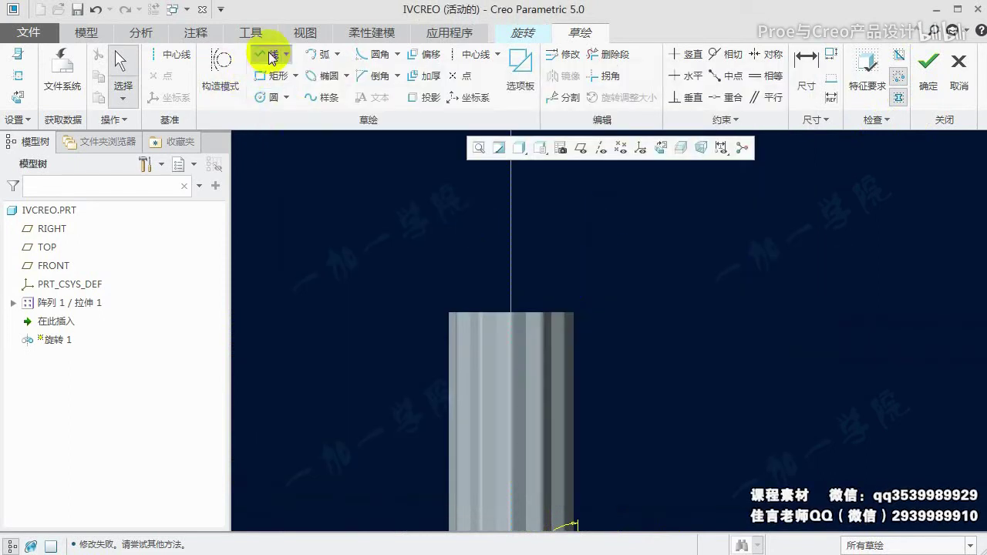
left_click(270, 55)
mouse_move(529, 286)
middle_mouse_down()
mouse_move(494, 282)
mouse_move(503, 344)
middle_mouse_up()
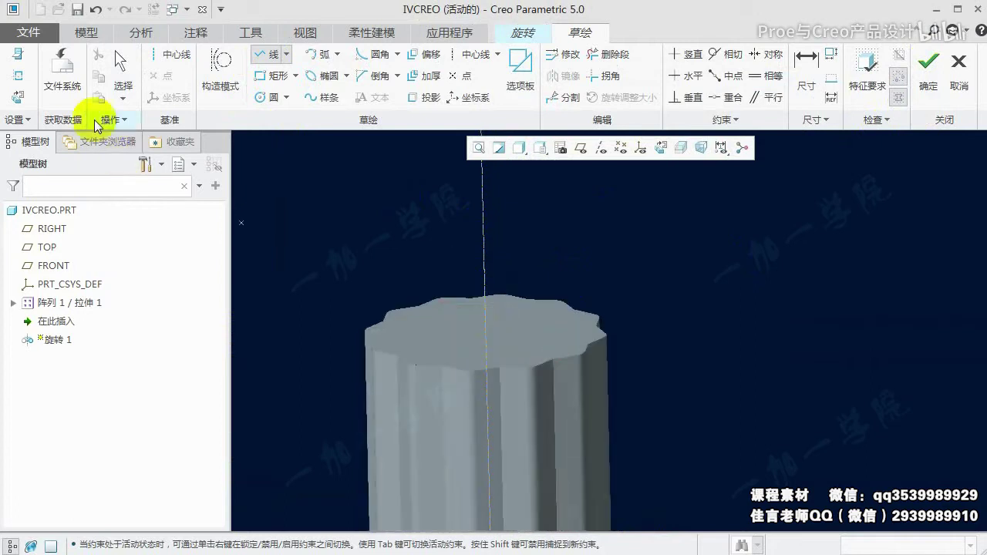
left_click(17, 75)
left_click(573, 326)
middle_click(649, 354)
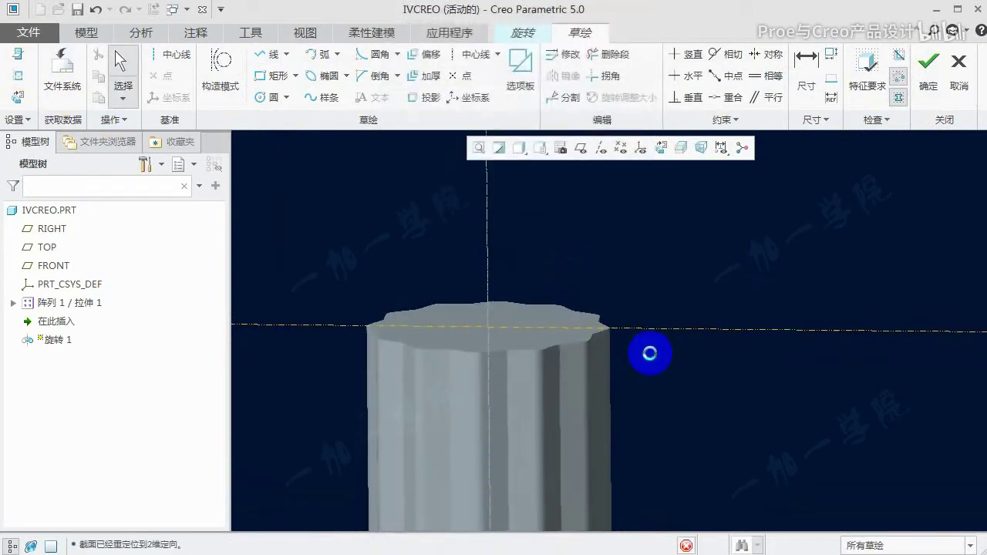
left_click(270, 55)
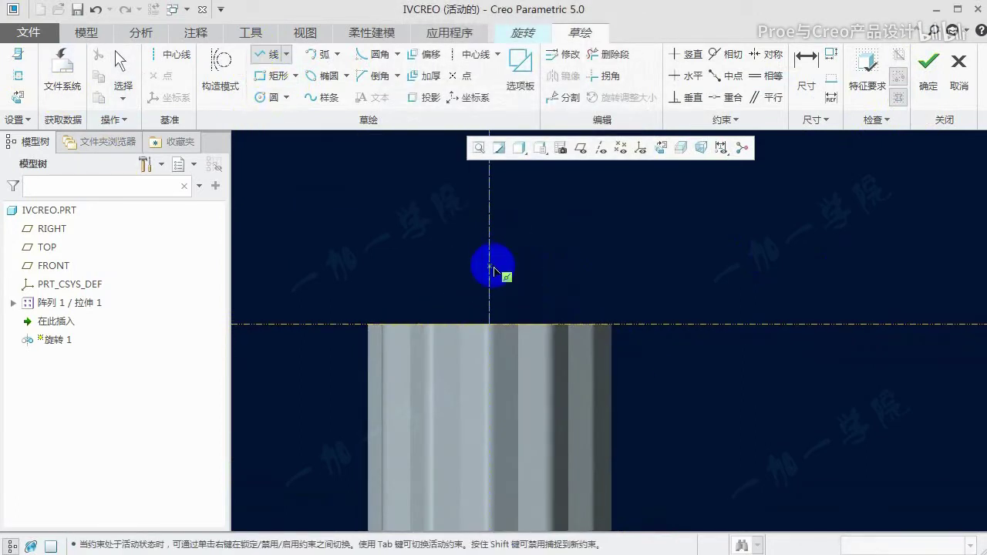
Sketch the cap profile from the centreline, with its lower corner on the body top
left_click(490, 262)
left_click(553, 264)
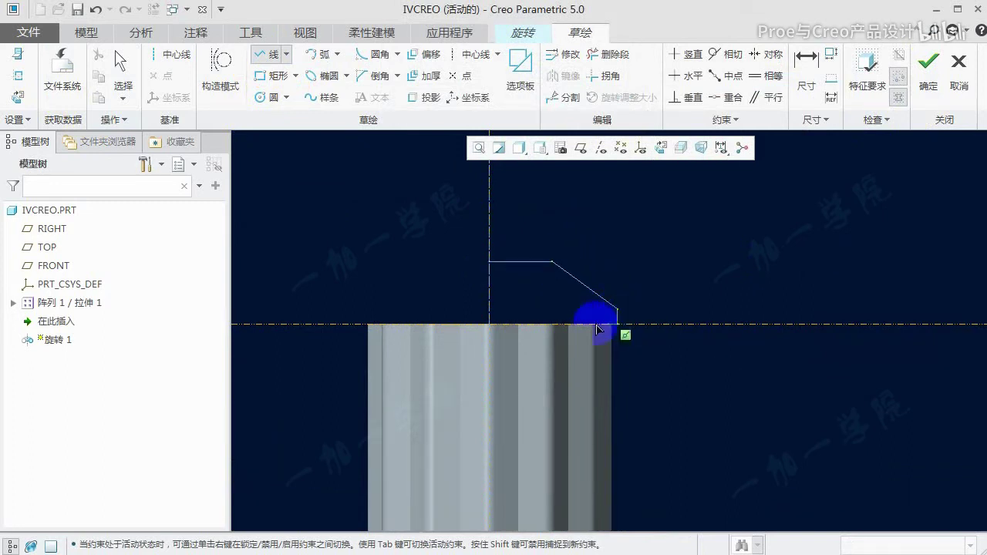
middle_click_drag(643, 304, 613, 298, "shift")
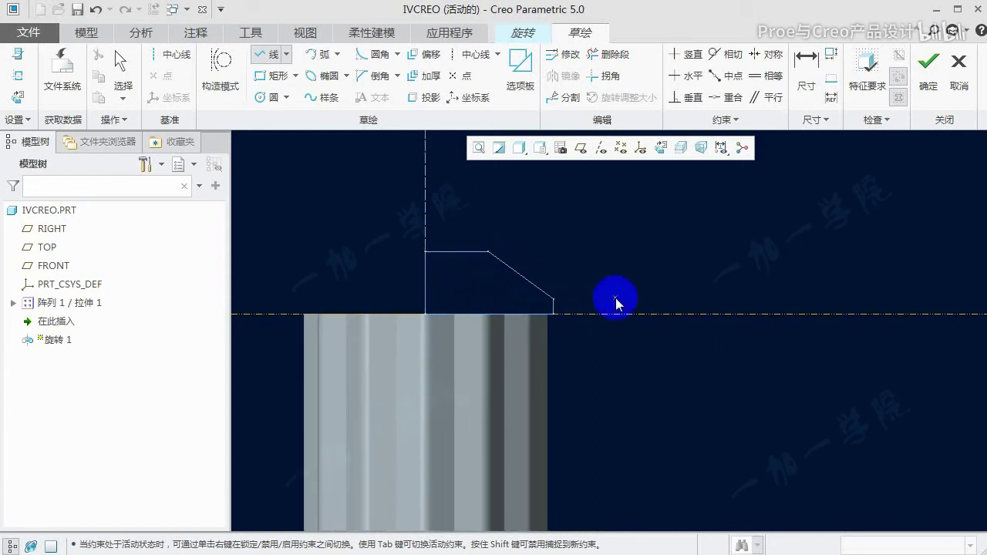
middle_click(612, 298)
scroll(551, 313, "up", 2)
left_click_drag(565, 312, 587, 322)
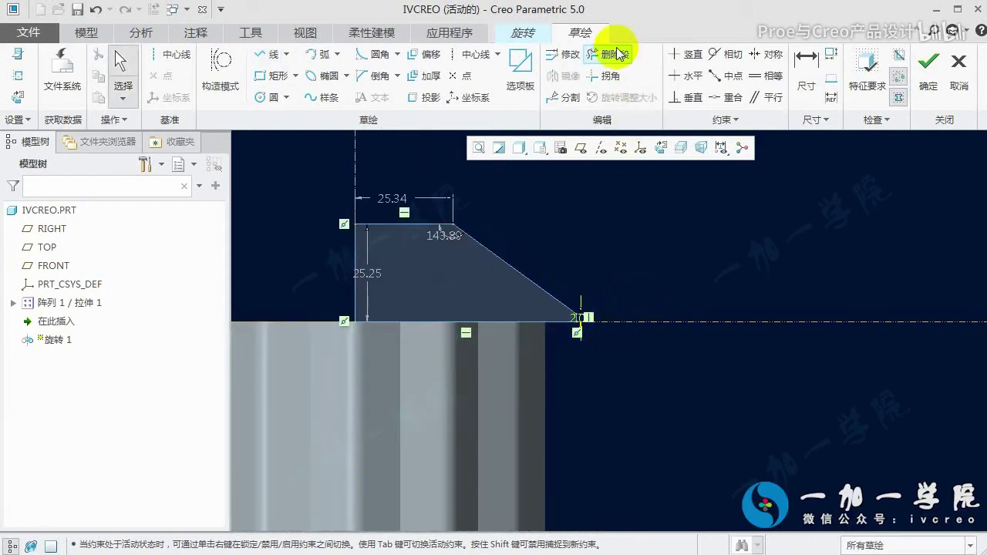
Dimension the cap profile, setting its top width to 35
left_click(806, 65)
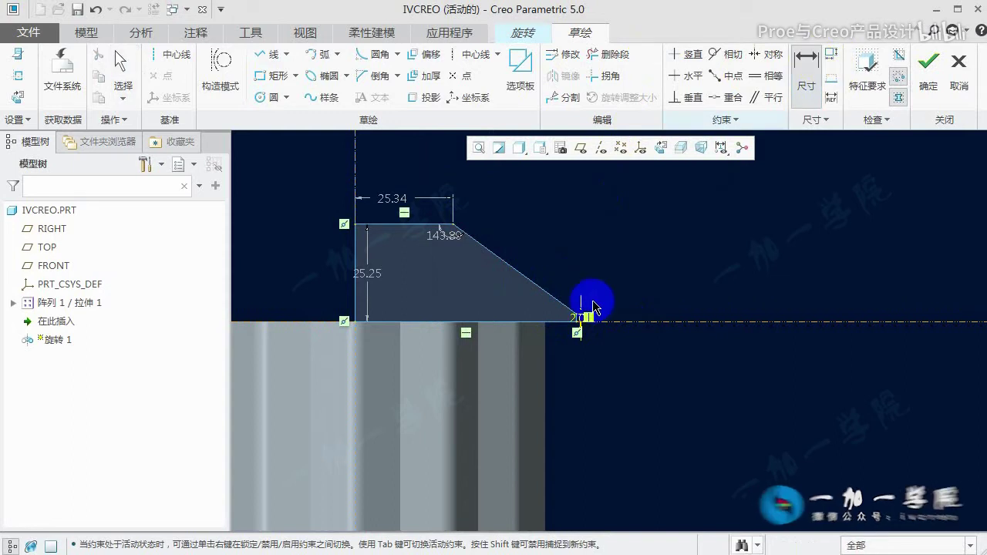
middle_click(446, 378)
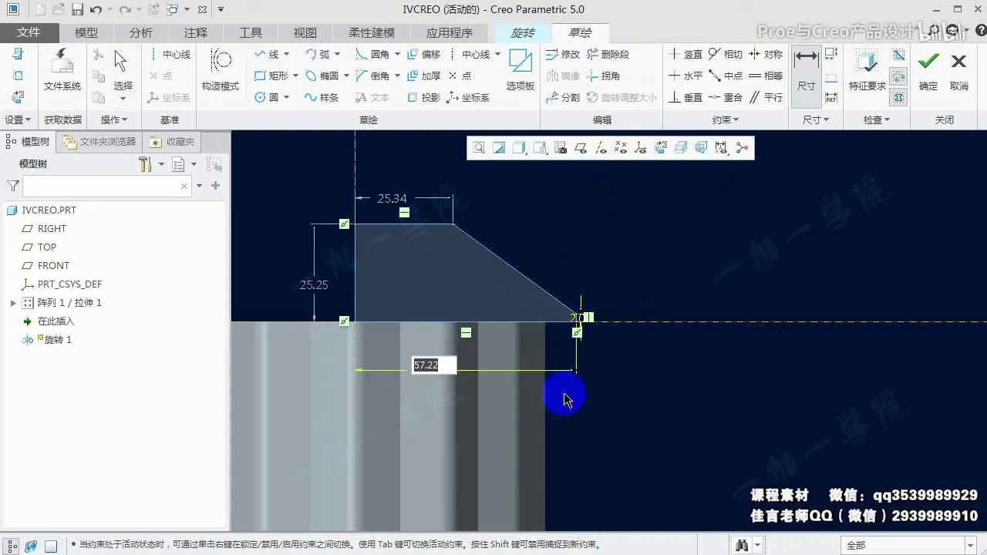
key("Return")
scroll(540, 330, "up", 2)
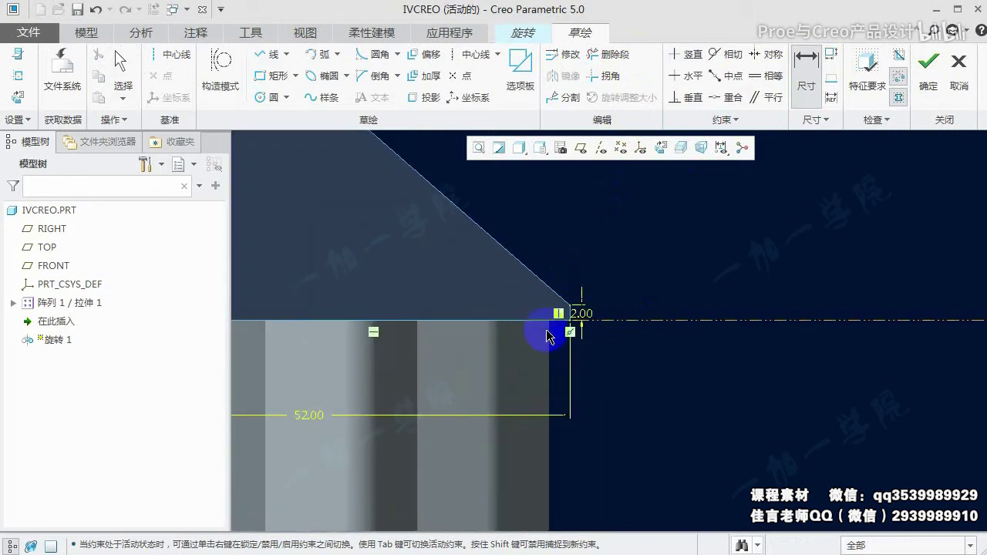
scroll(496, 346, "down", 2)
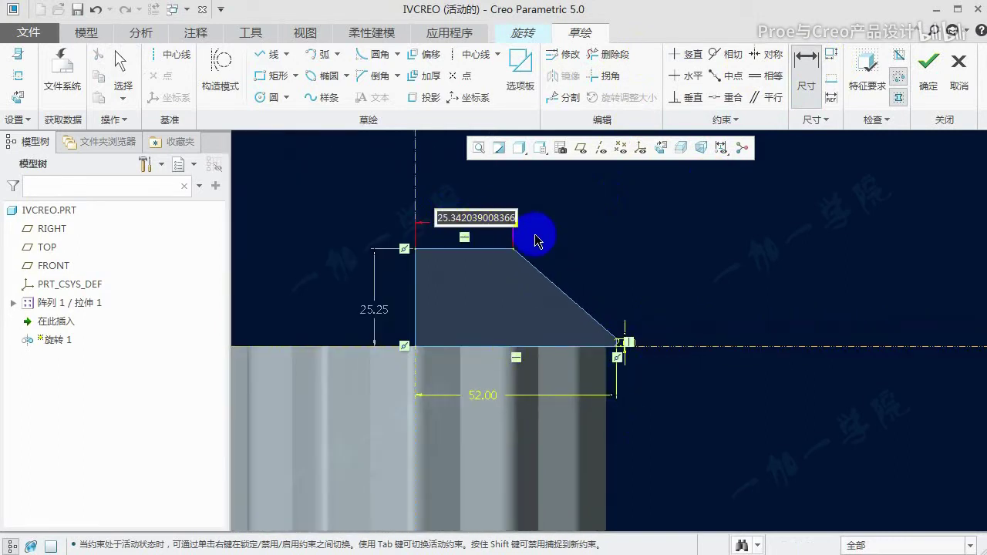
type("30")
key("Return")
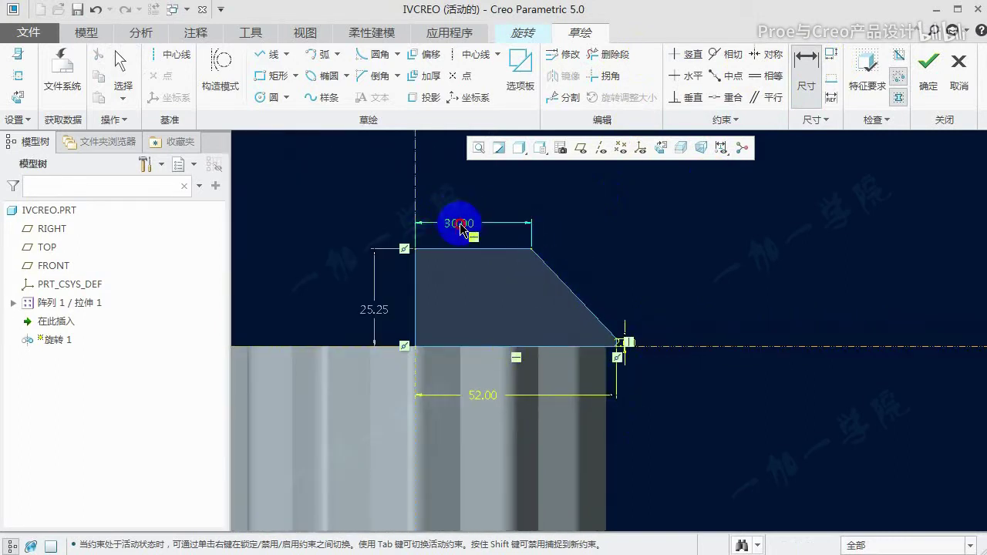
key("Return")
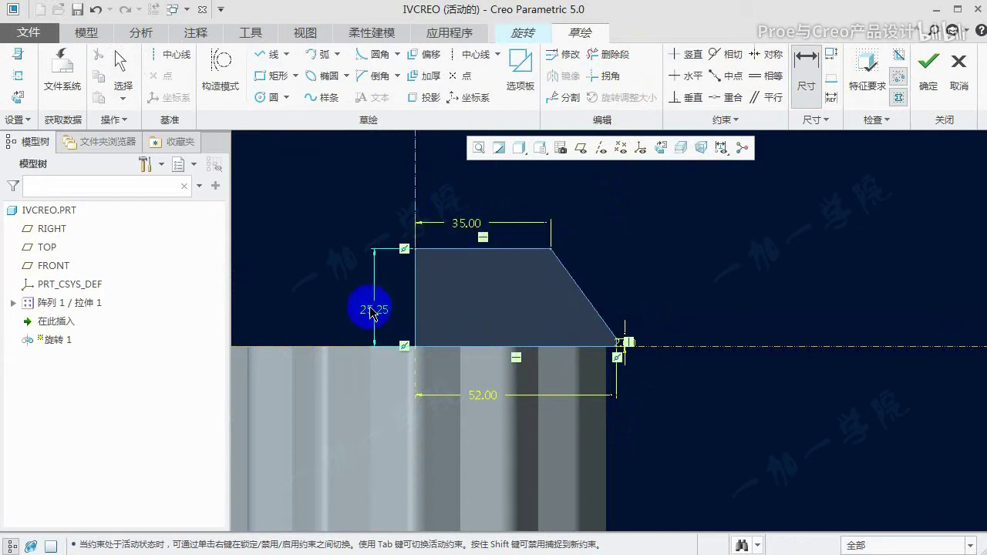
Set the cap height to 25 and finish the profile sketch
type("20")
key("Return")
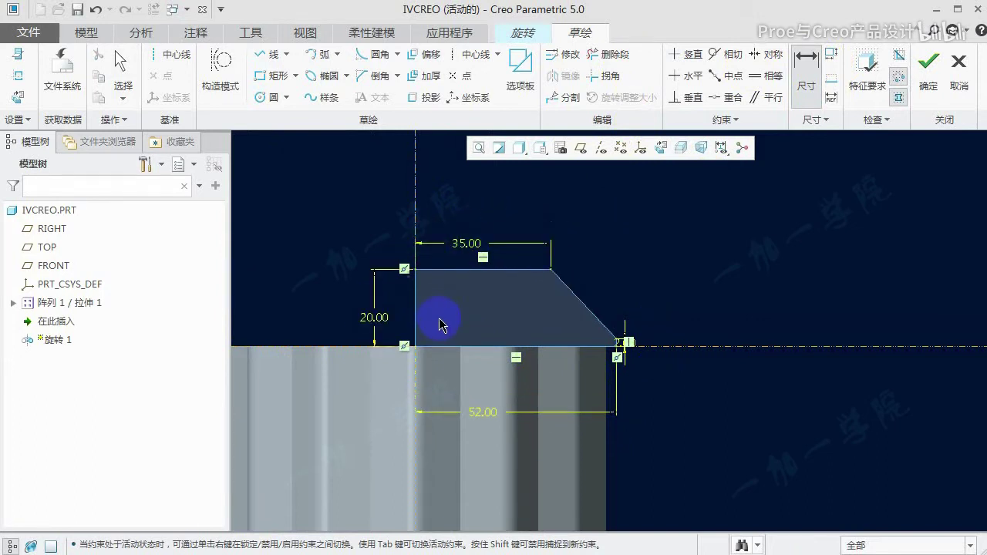
scroll(478, 307, "down", 3)
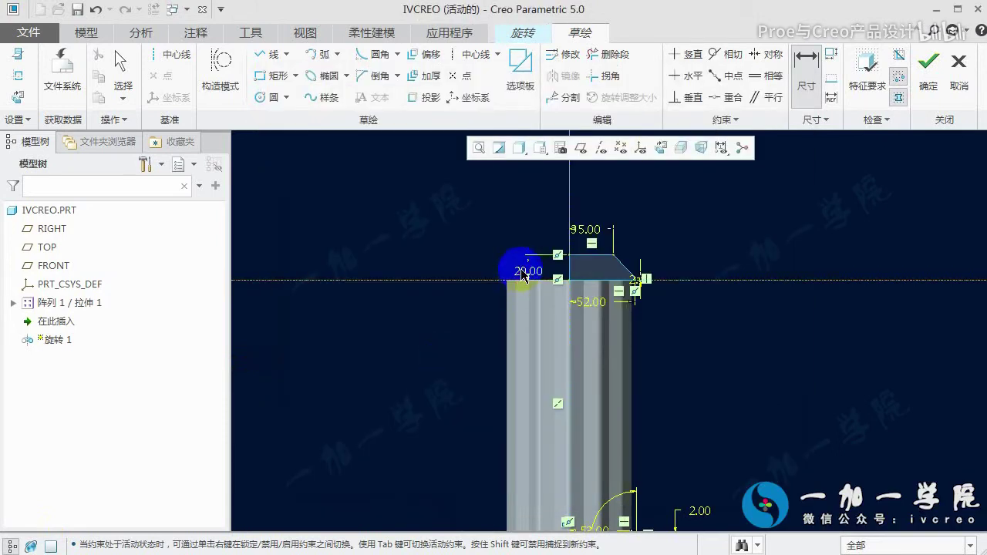
type("25")
key("Return")
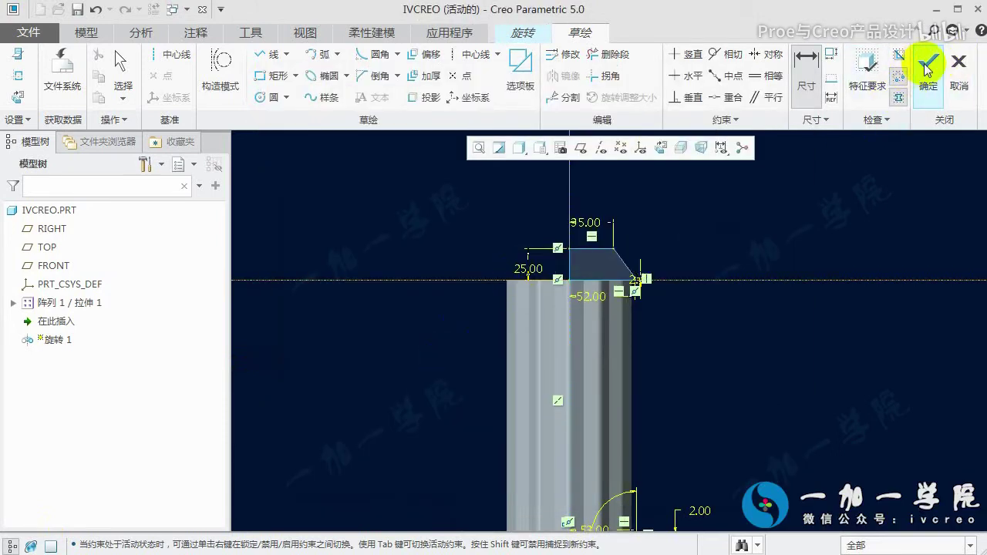
left_click(928, 74)
scroll(560, 275, "up", 3)
scroll(553, 259, "down", 3)
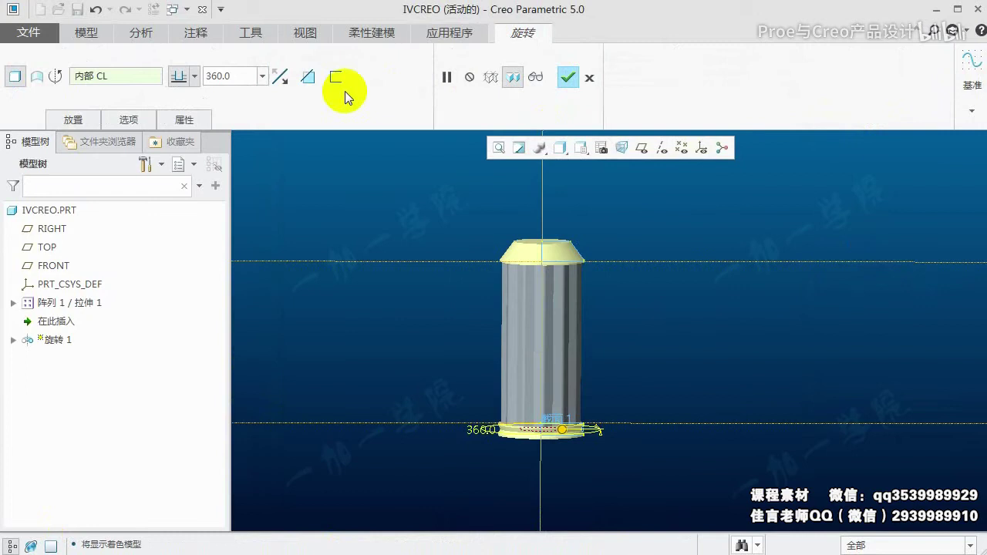
Re-edit the cap sketch to change its height to 30 and complete the revolve
left_click(73, 120)
left_click(177, 178)
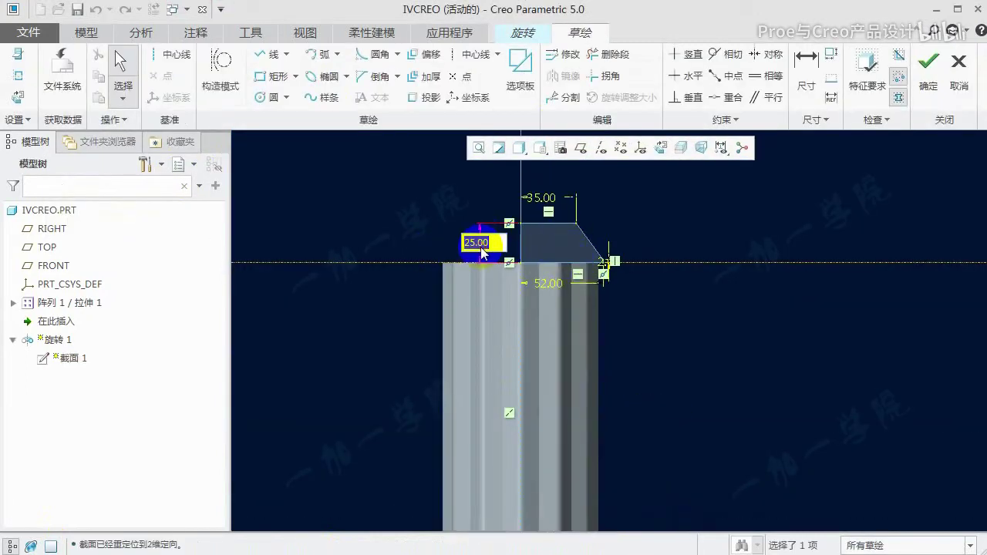
left_click(657, 228)
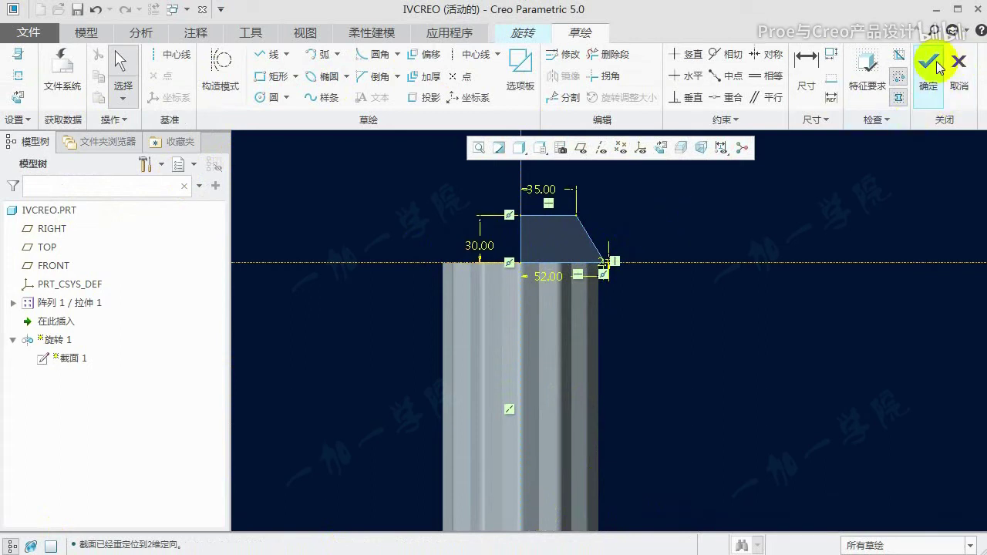
left_click(929, 65)
middle_click(596, 305)
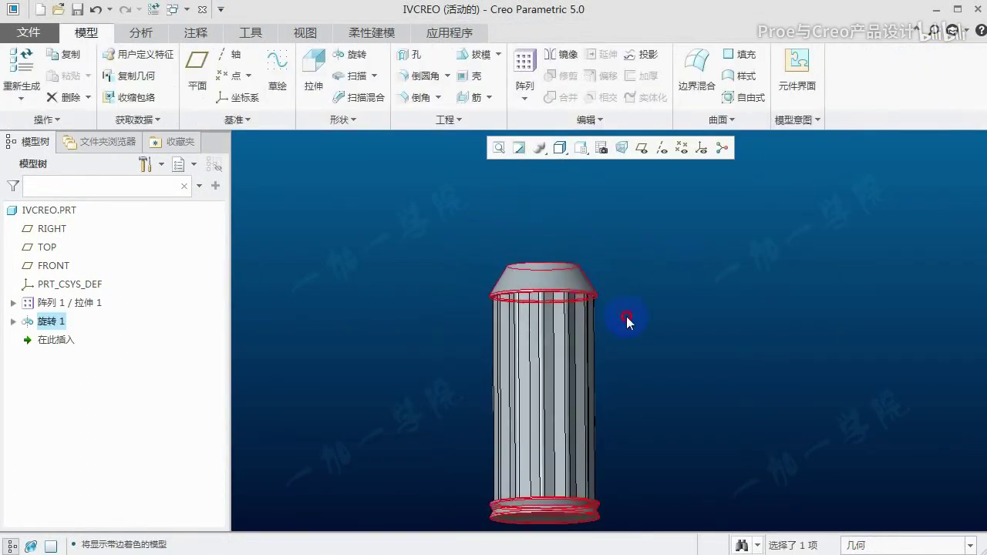
Orbit to a tilted view and compare the model with the kettle reference image
left_click(628, 260)
mouse_move(596, 360)
middle_mouse_down()
mouse_move(567, 310)
mouse_move(557, 321)
middle_mouse_up()
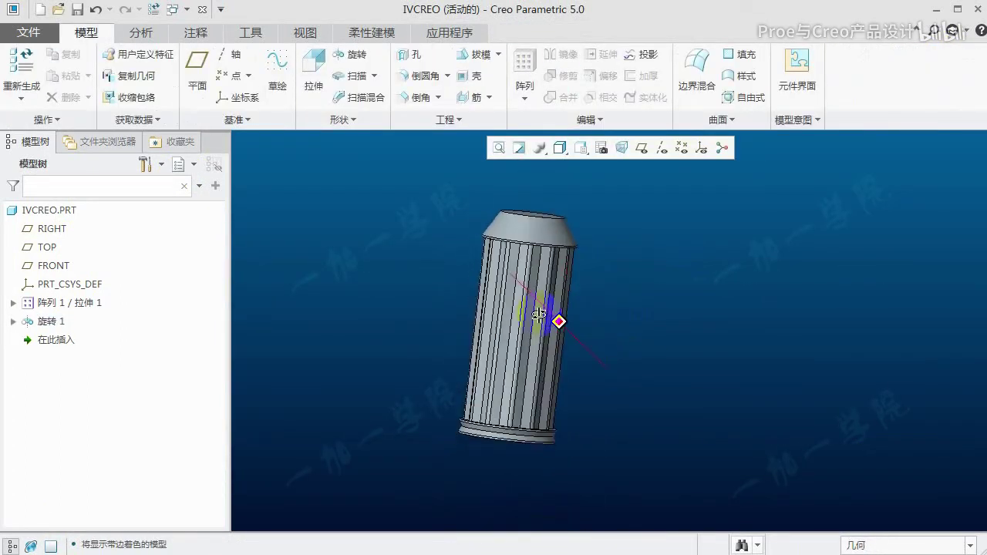
scroll(547, 335, "up", 2)
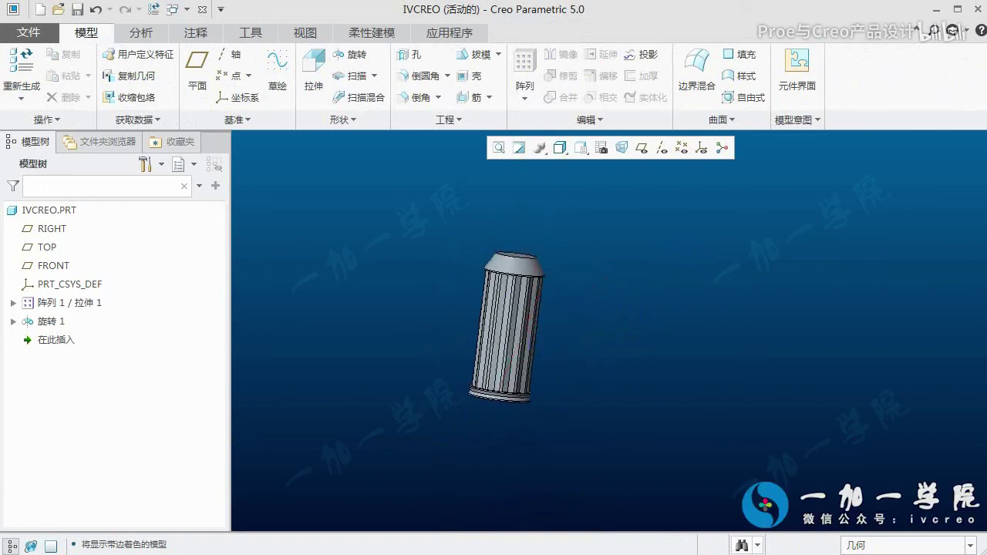
key("alt+Tab")
left_click_drag(491, 304, 497, 297)
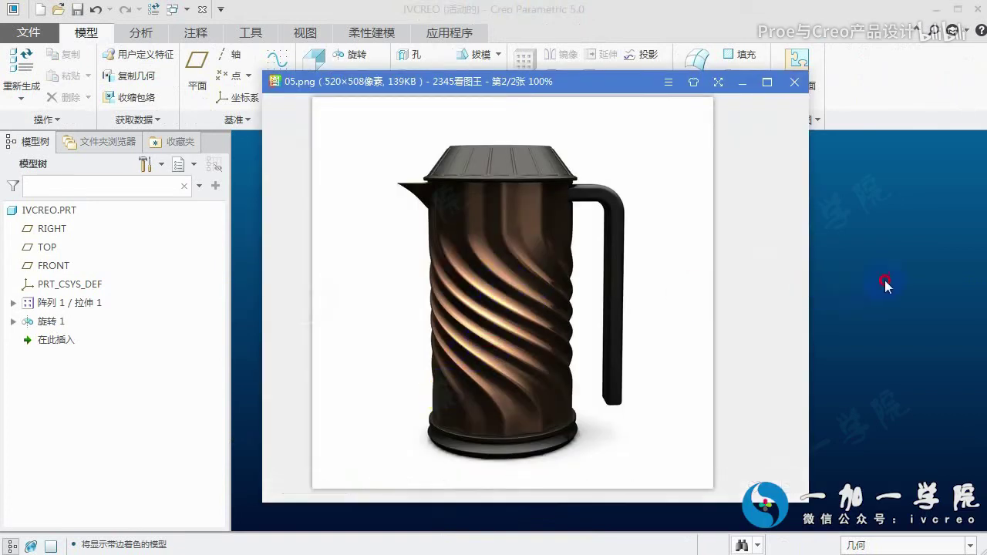
left_click(885, 280)
Start a Warp feature with the fluted body selected as the warp geometry
left_click(592, 122)
left_click(542, 193)
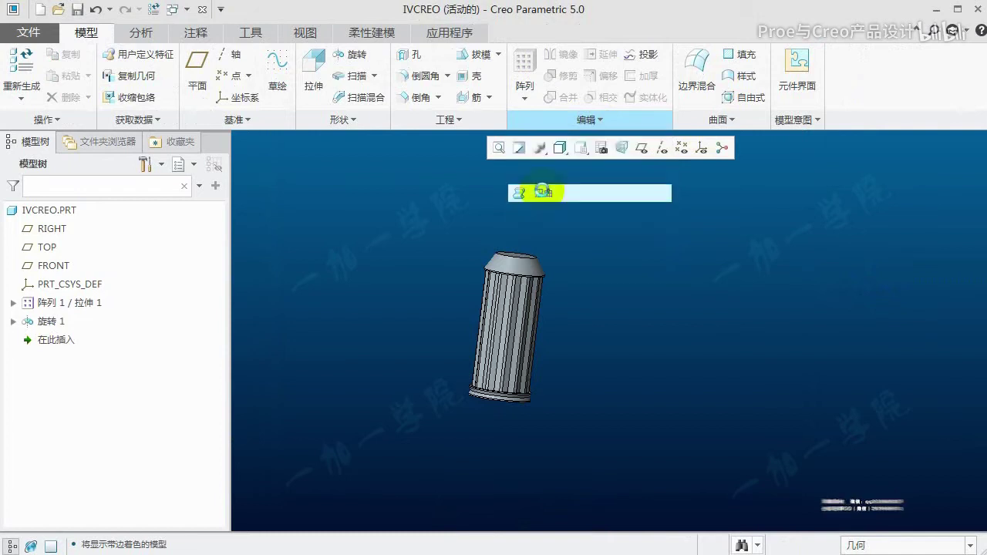
left_click(513, 309)
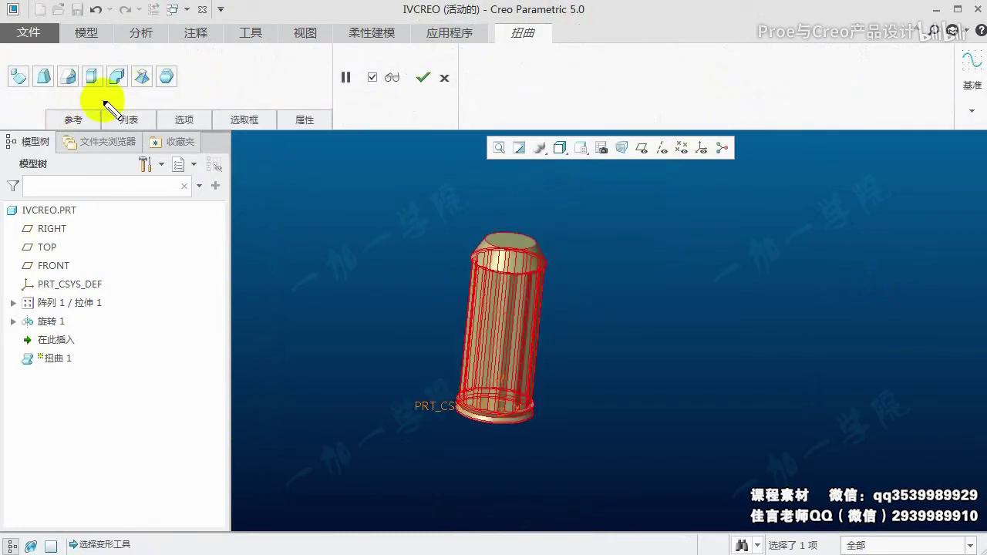
left_click_drag(17, 95, 343, 95)
left_click_drag(149, 93, 149, 183)
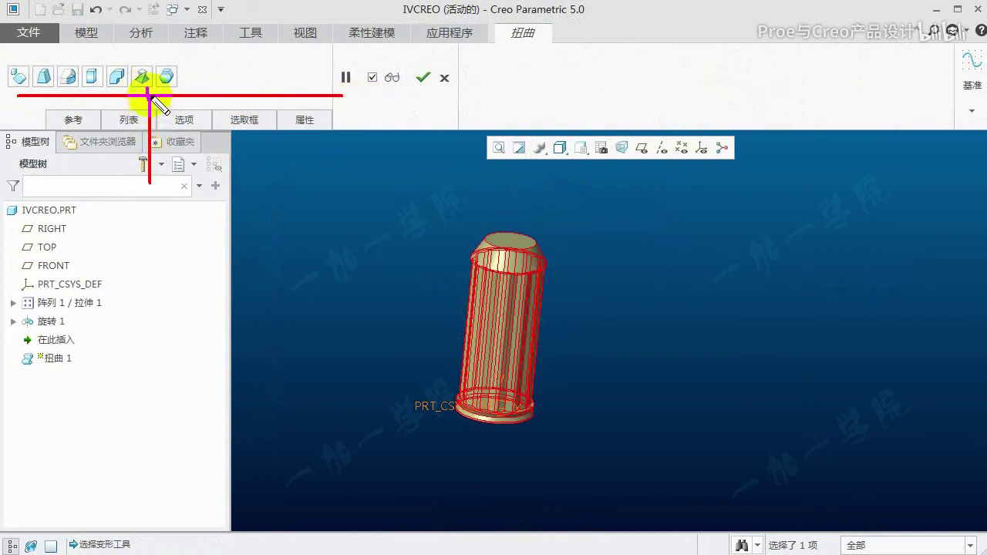
key("Escape")
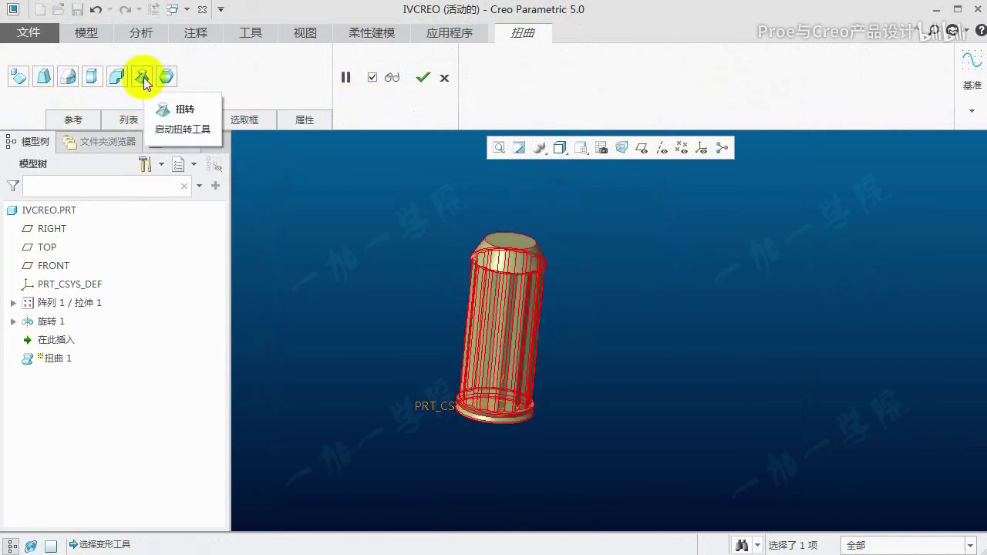
Switch the warp to Twist and try a roughly 26° twist from the body's top
left_click(142, 77)
mouse_move(505, 358)
middle_mouse_down()
mouse_move(434, 359)
mouse_move(452, 348)
middle_mouse_up()
left_click(224, 75)
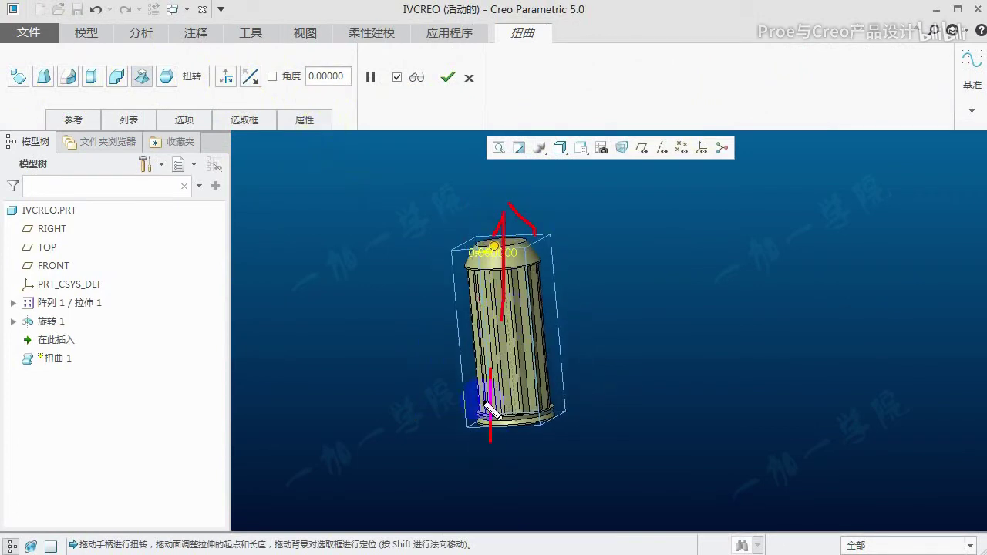
middle_click_drag(519, 352, 478, 309)
middle_click_drag(424, 264, 444, 265)
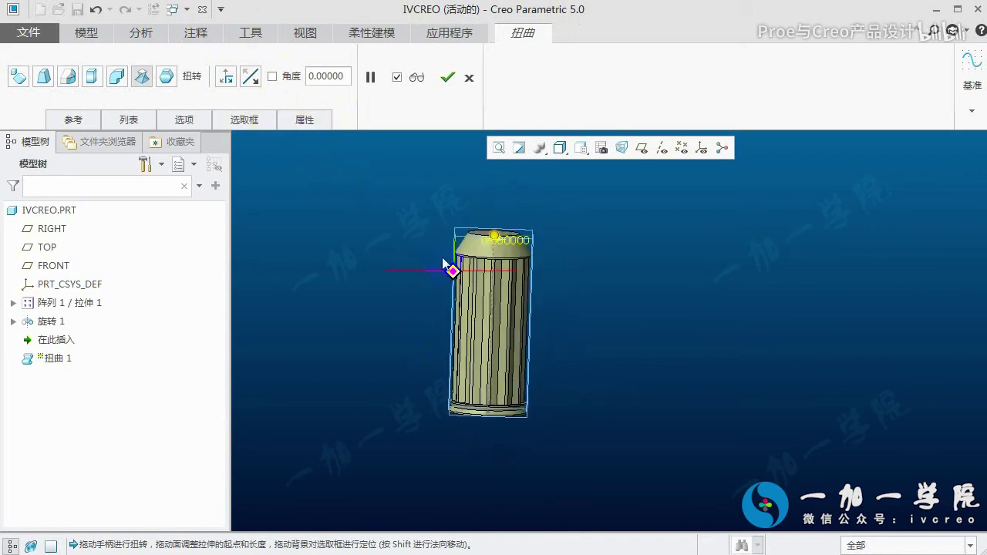
middle_click_drag(497, 244, 502, 258)
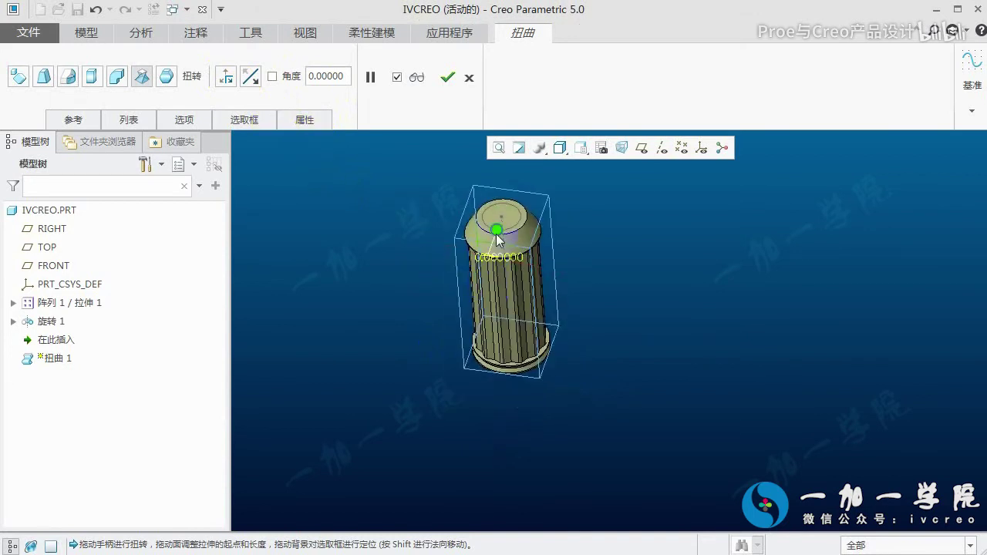
left_click_drag(498, 228, 503, 272)
mouse_move(502, 271)
middle_mouse_down()
mouse_move(498, 324)
mouse_move(459, 320)
mouse_move(529, 370)
mouse_move(489, 379)
mouse_move(454, 321)
middle_mouse_up()
Undo the trial twist back to 0° and compare the flutes with the reference image
left_click(96, 9)
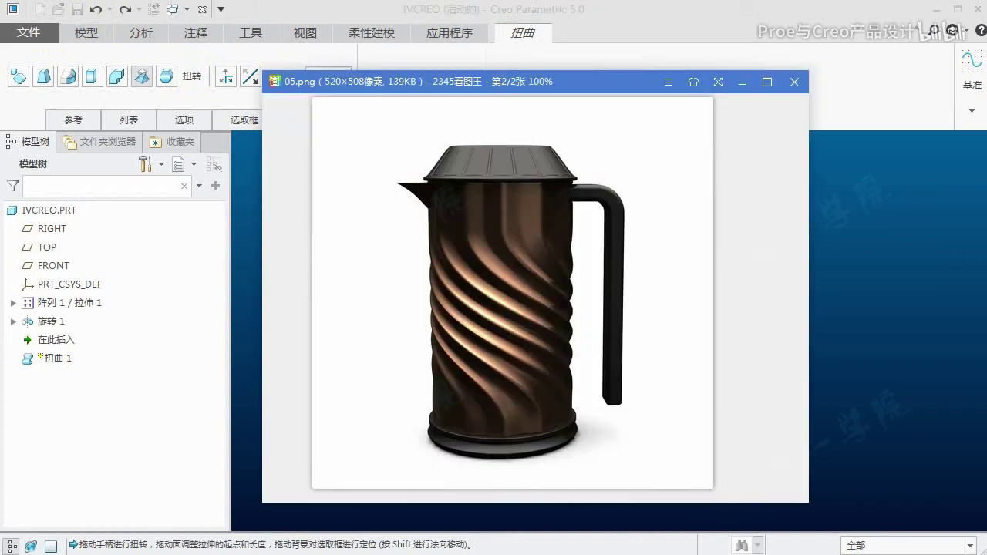
key("alt+Tab")
mouse_move(457, 252)
left_mouse_down()
mouse_move(576, 257)
mouse_move(348, 348)
mouse_move(547, 259)
left_mouse_up()
left_click(905, 83)
left_click(246, 120)
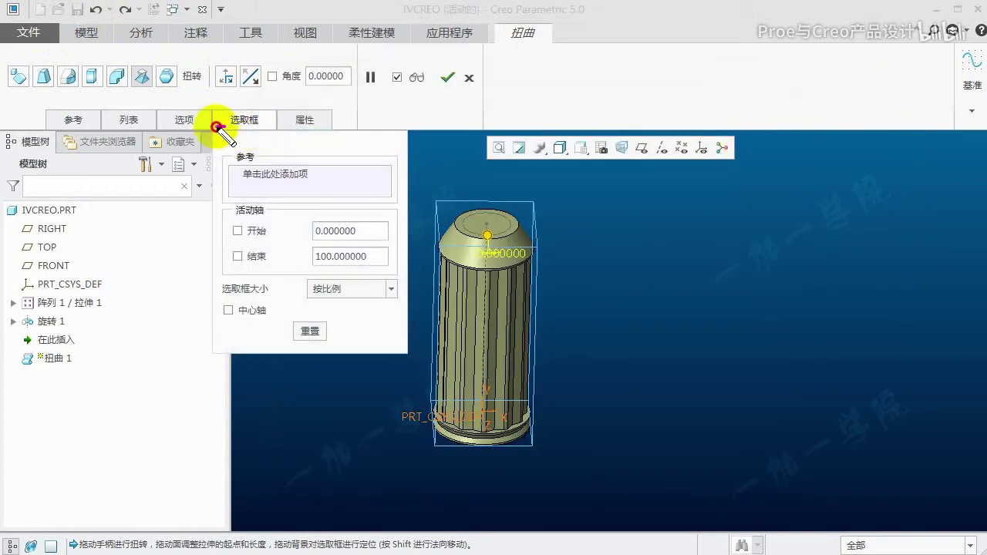
Size the warp cage by Offset with a 50 start offset and a 50 end offset
left_click(339, 290)
left_click(337, 316)
mouse_move(625, 294)
middle_mouse_down()
mouse_move(569, 319)
mouse_move(575, 294)
mouse_move(591, 330)
mouse_move(632, 320)
middle_mouse_up()
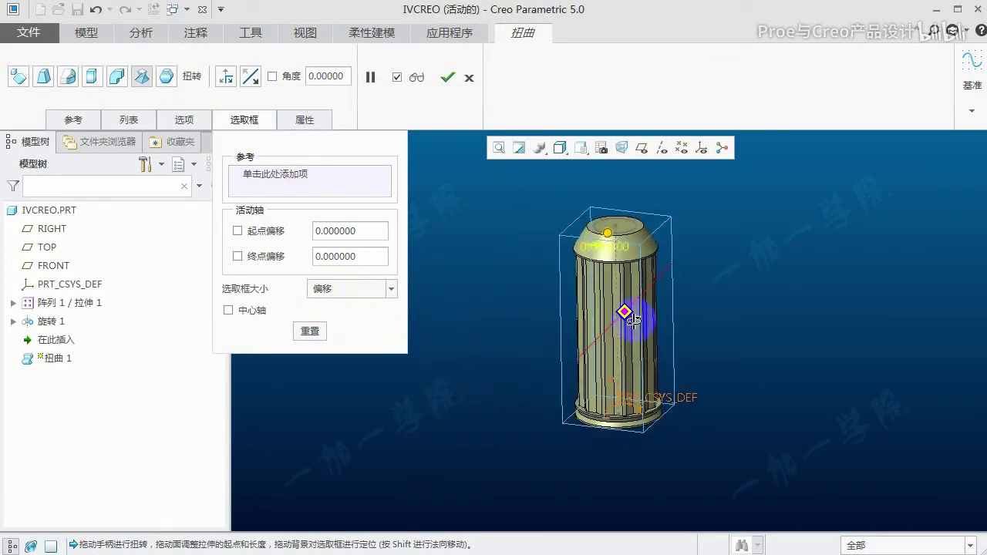
left_click(339, 231)
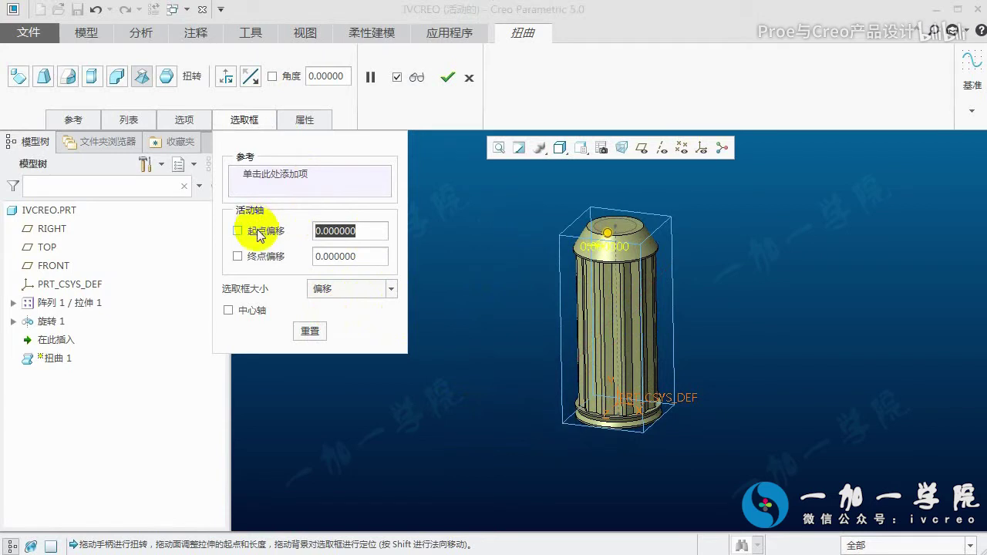
type("50")
key("Return")
middle_click_drag(685, 374, 686, 346)
left_click(378, 257)
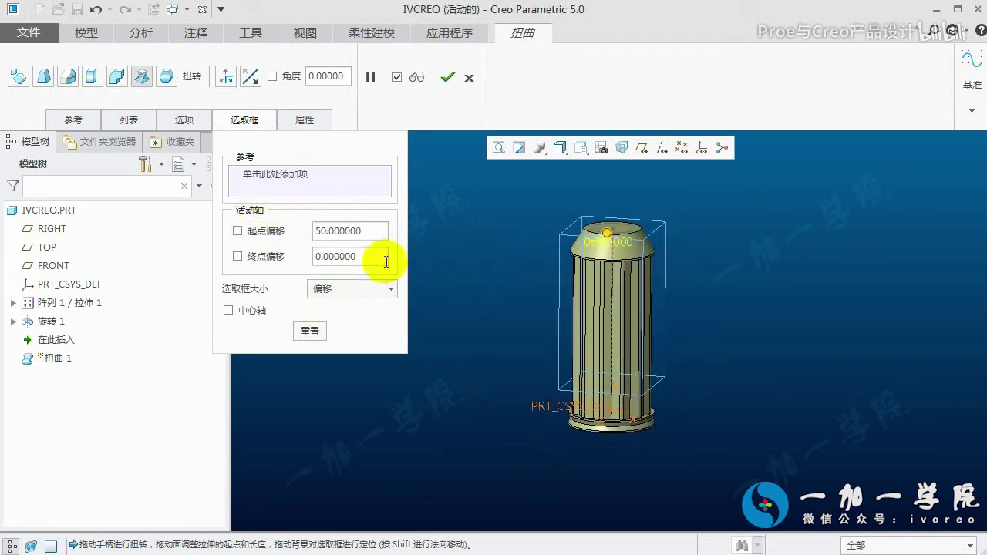
type("50")
key("Return")
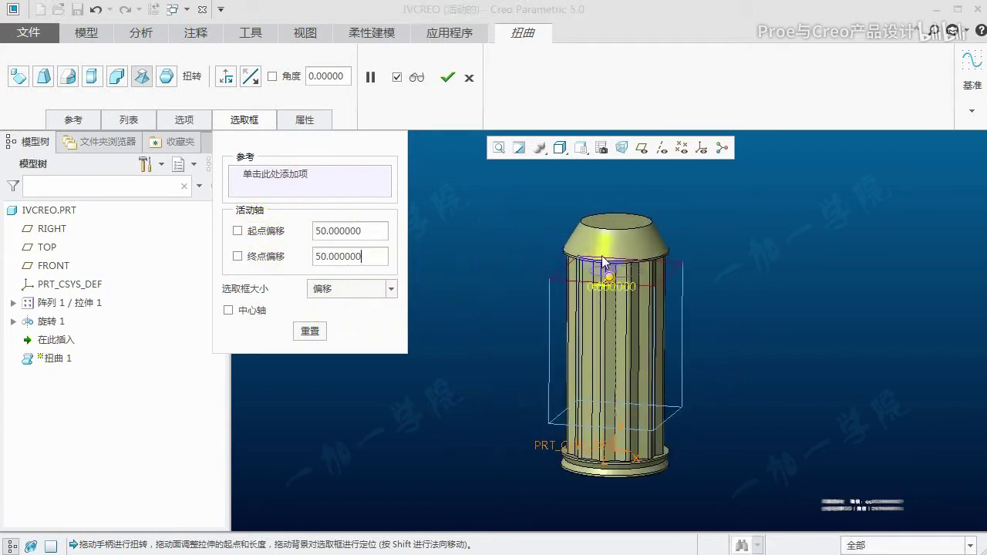
scroll(652, 267, "down", 3)
scroll(639, 283, "up", 3)
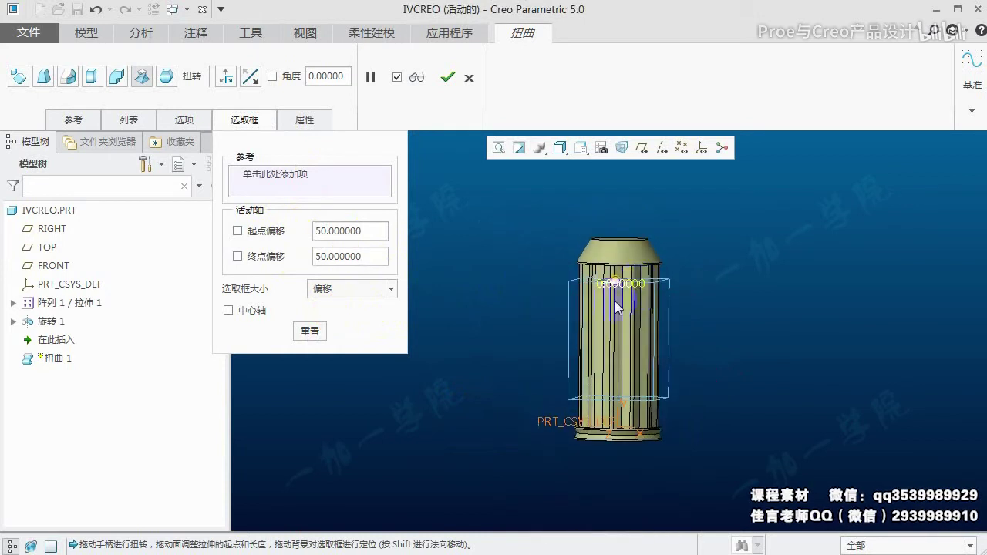
Mark the lid area and twist start on the kettle reference image
key("alt+Tab")
left_click_drag(506, 232, 563, 233)
mouse_move(514, 157)
left_mouse_down()
mouse_move(594, 156)
mouse_move(575, 142)
left_mouse_up()
left_click_drag(514, 225, 580, 238)
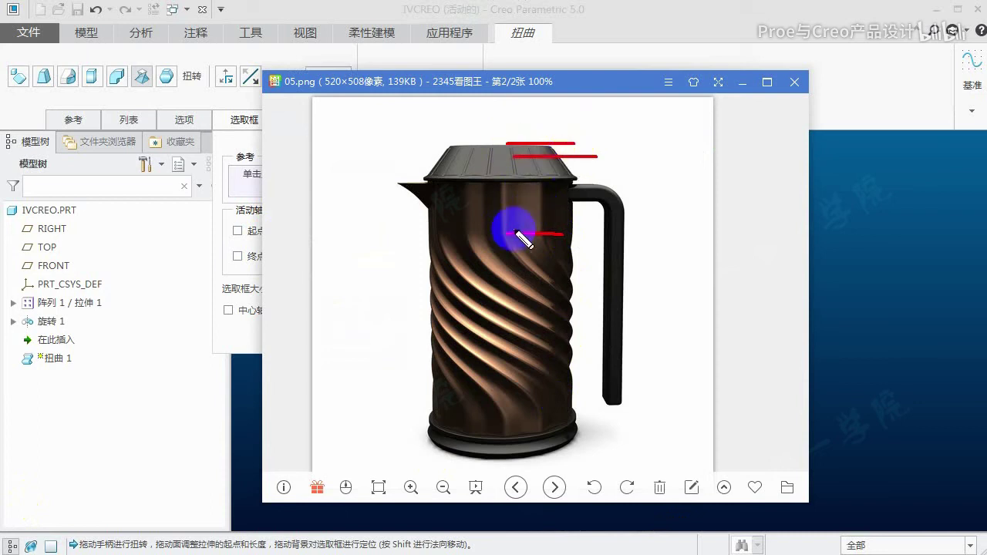
left_click(880, 87)
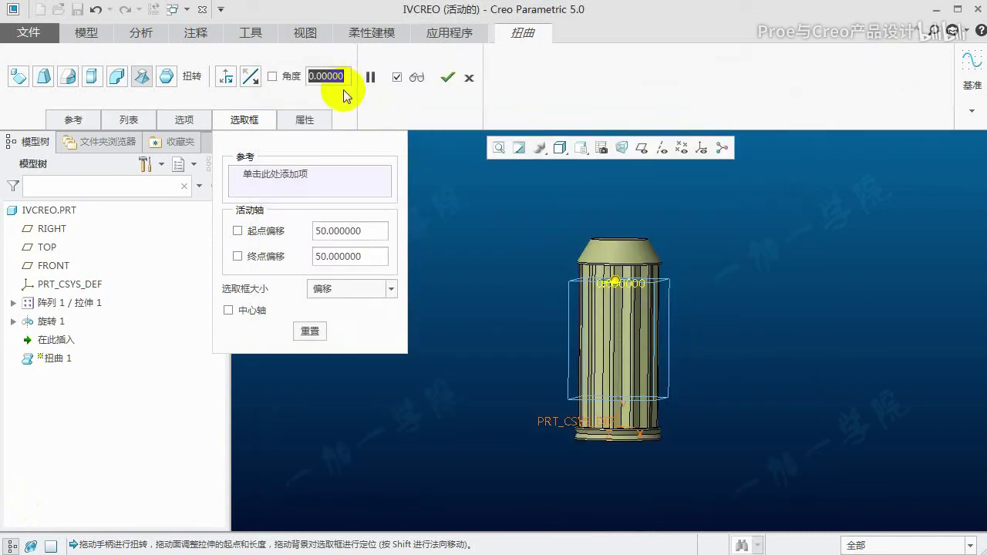
Apply a 90° twist to the body and move the reference image aside
type("90")
key("Return")
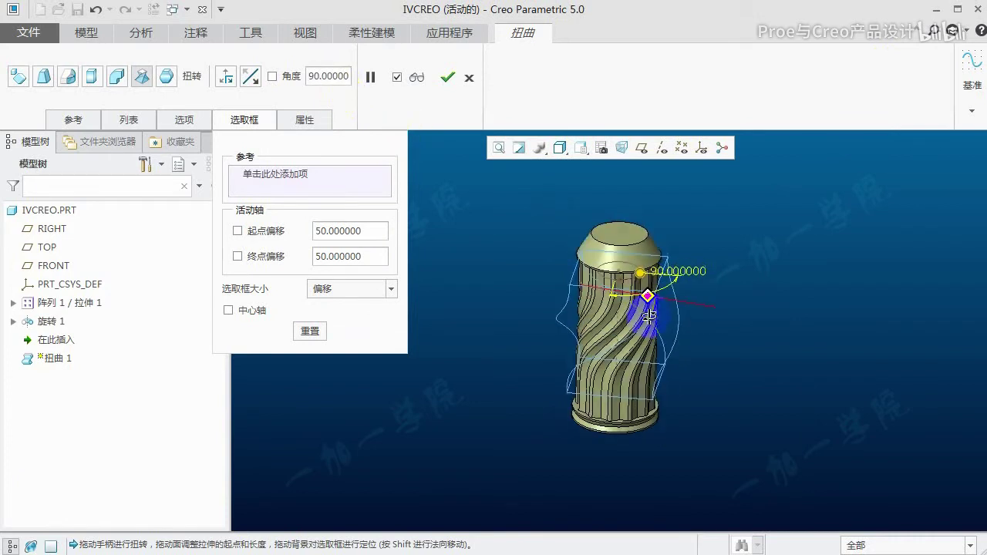
key("alt+Tab")
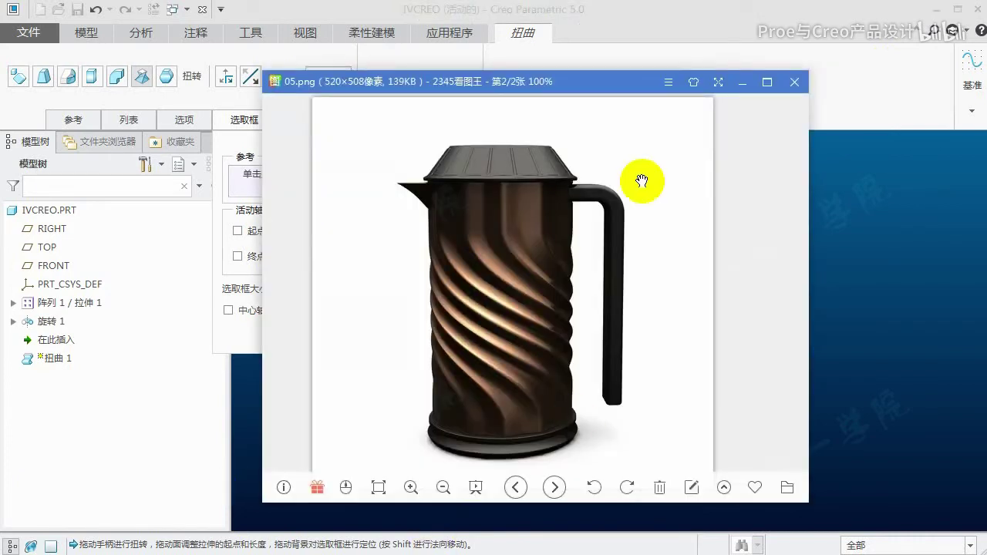
left_click_drag(622, 88, 884, 115)
left_click_drag(758, 99, 882, 88)
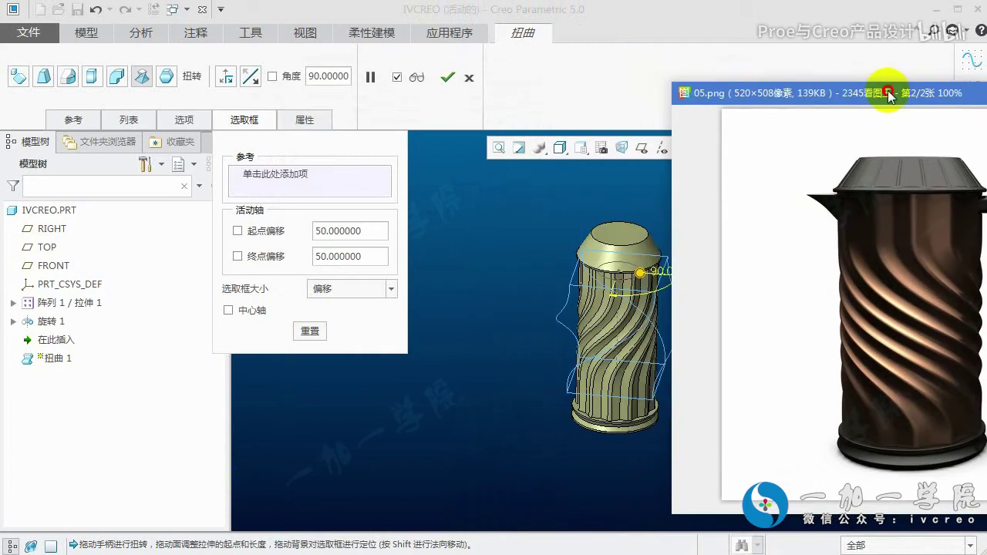
key("alt+Tab")
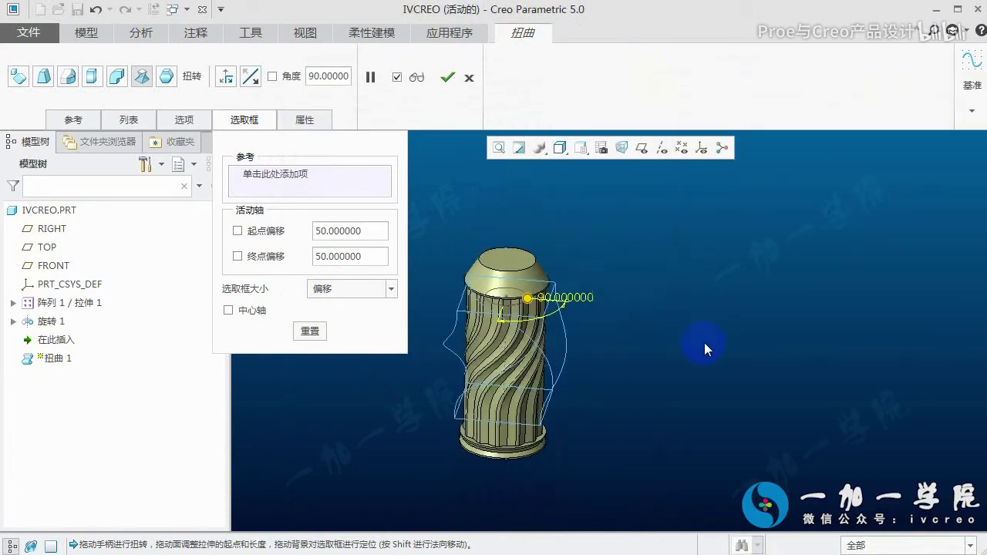
scroll(532, 359, "up", 3)
Reverse the twist angle to -120° and place the reference image beside the model
left_click(337, 75)
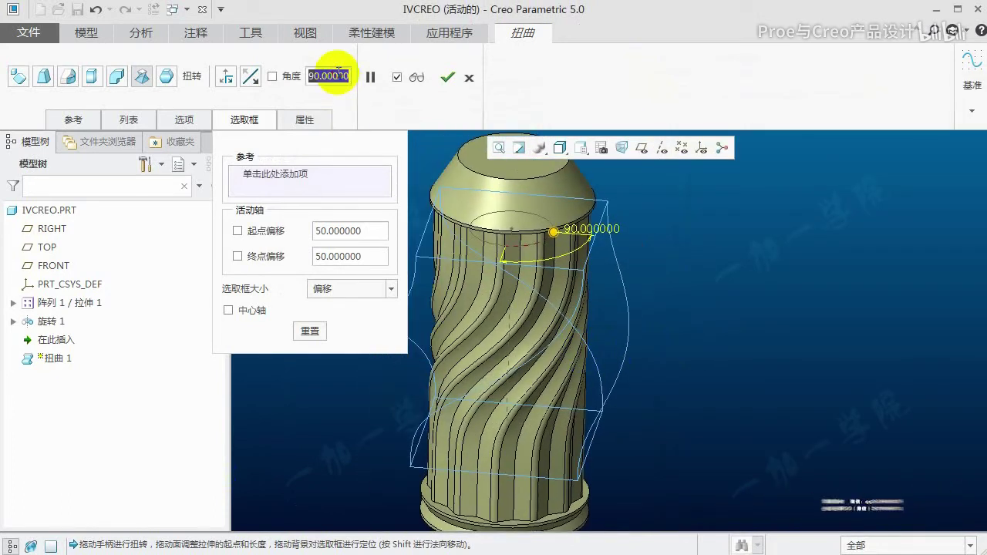
type("-")
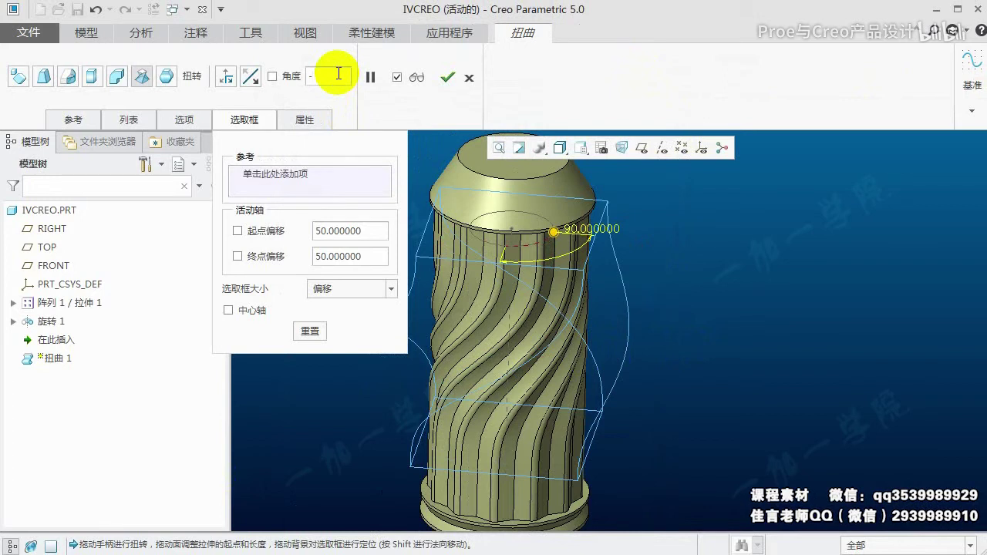
key("Return")
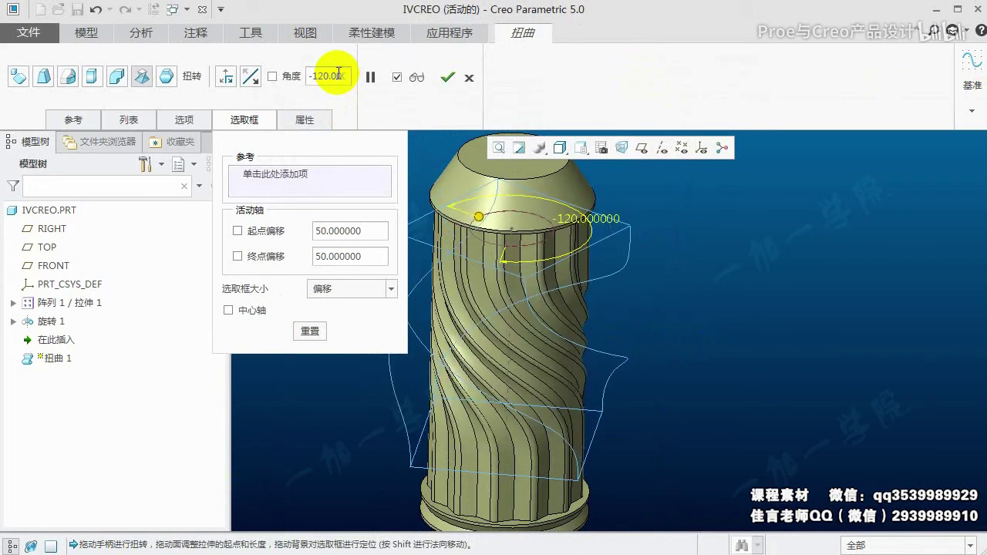
scroll(578, 330, "down", 2)
mouse_move(578, 331)
middle_mouse_down()
mouse_move(562, 293)
mouse_move(529, 286)
mouse_move(550, 309)
middle_mouse_up()
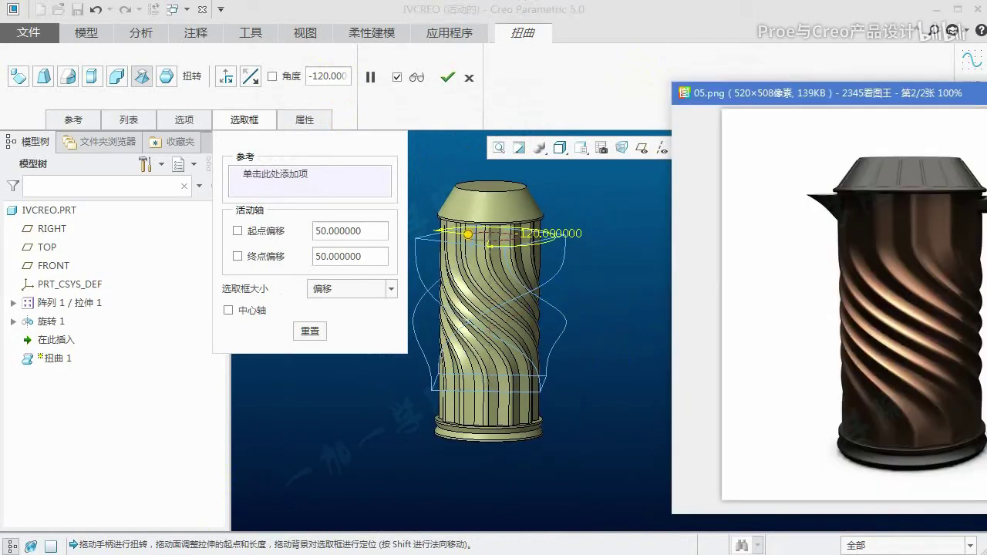
left_click_drag(826, 96, 760, 98)
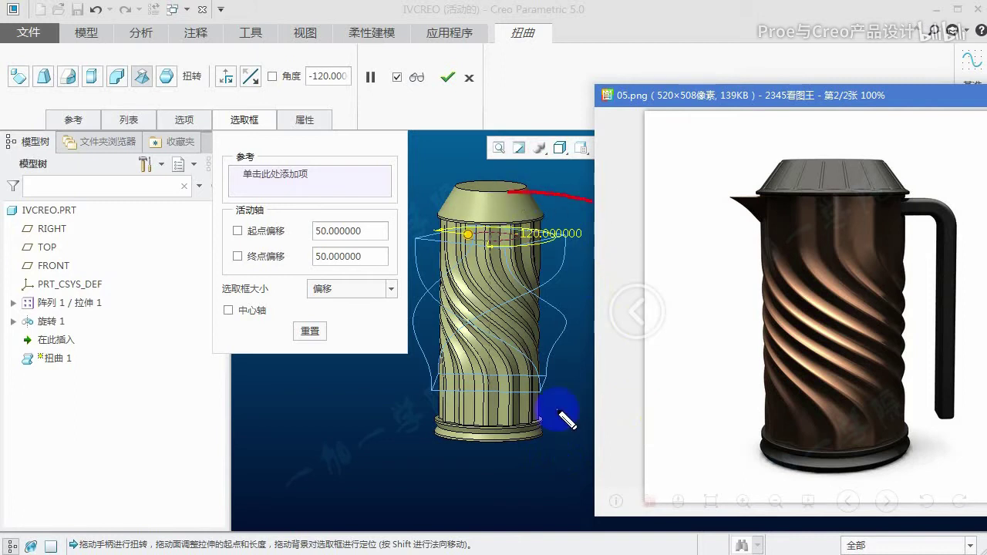
Annotate the kettle reference image to compare it with the twisted body
left_click(592, 409)
left_click_drag(603, 417, 605, 389)
left_click_drag(590, 230, 629, 247)
left_click_drag(718, 145, 812, 155)
left_click_drag(699, 450, 816, 449)
left_click_drag(759, 229, 757, 340)
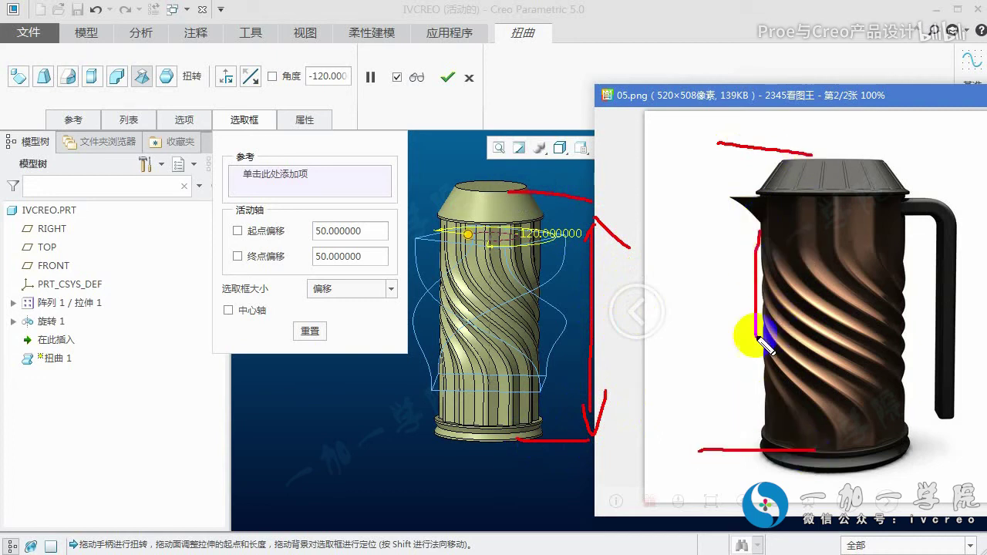
left_click_drag(897, 225, 907, 357)
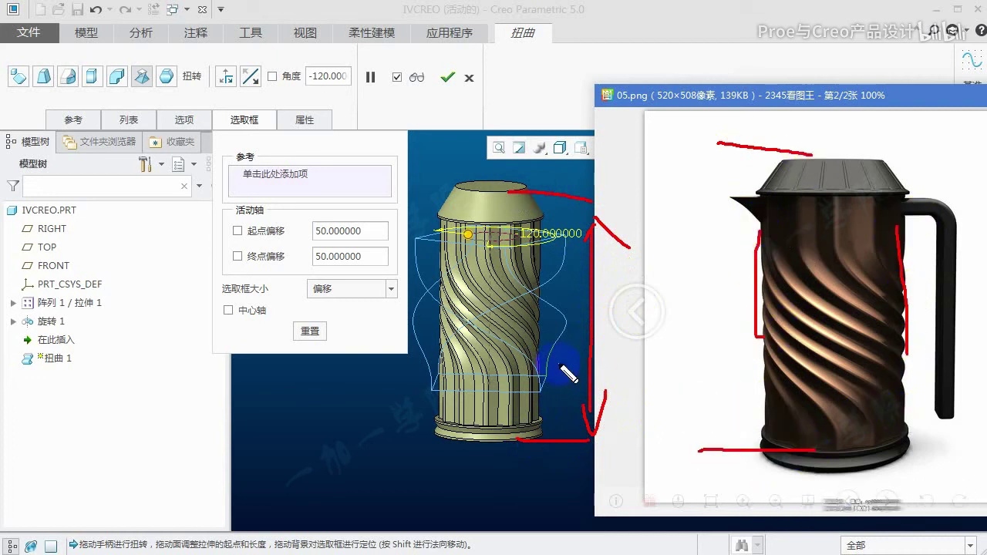
left_click_drag(505, 468, 542, 452)
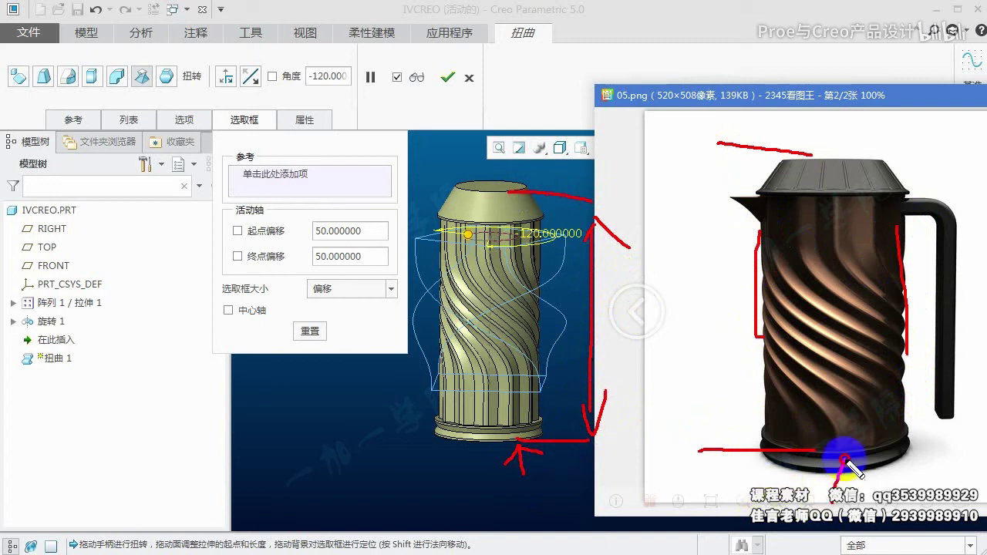
key("Escape")
key("Escape")
Orbit the model to show its top face and collapse the cage offset settings
mouse_move(498, 287)
middle_mouse_down()
mouse_move(513, 312)
mouse_move(509, 303)
mouse_move(546, 300)
mouse_move(529, 354)
mouse_move(484, 318)
mouse_move(369, 295)
middle_mouse_up()
left_click(254, 120)
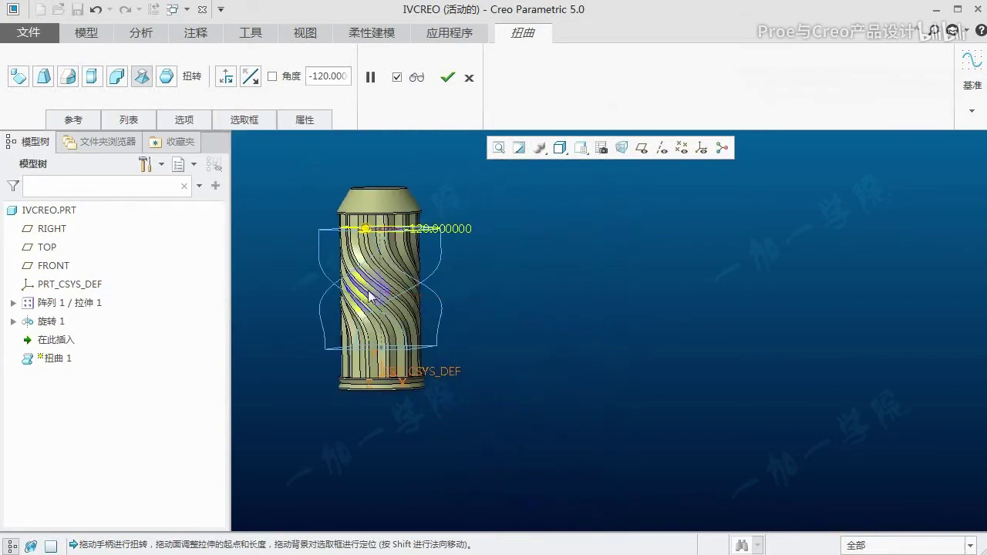
scroll(369, 296, "up", 2)
key("alt+Tab")
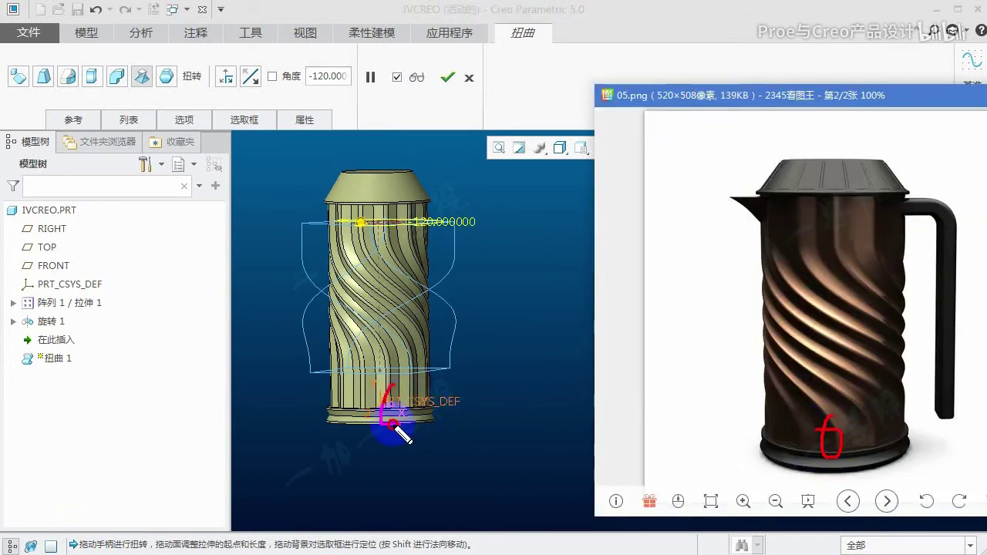
key("alt+Tab")
mouse_move(430, 393)
middle_mouse_down()
mouse_move(409, 395)
mouse_move(388, 432)
middle_mouse_up()
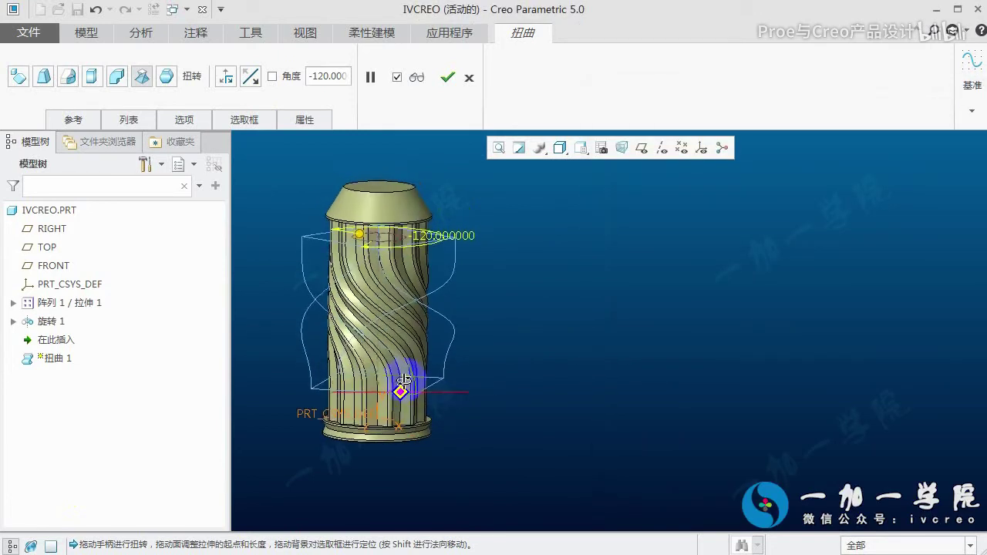
Compare the top view against the reference image again, then close the image
key("alt+Tab")
left_click_drag(814, 417, 833, 430)
left_click_drag(399, 428, 469, 426)
left_click_drag(828, 256, 828, 260)
left_click_drag(416, 267, 344, 276)
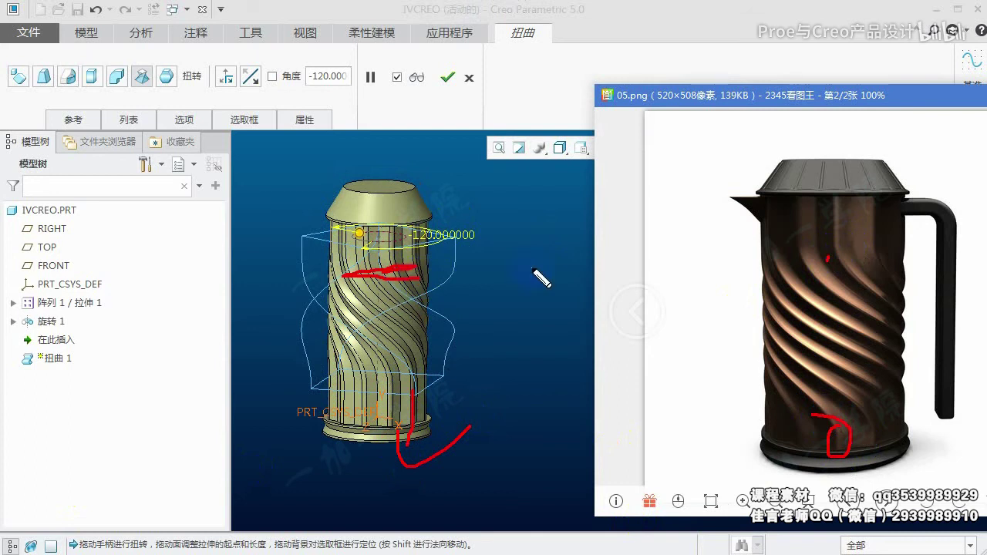
key("alt+Tab")
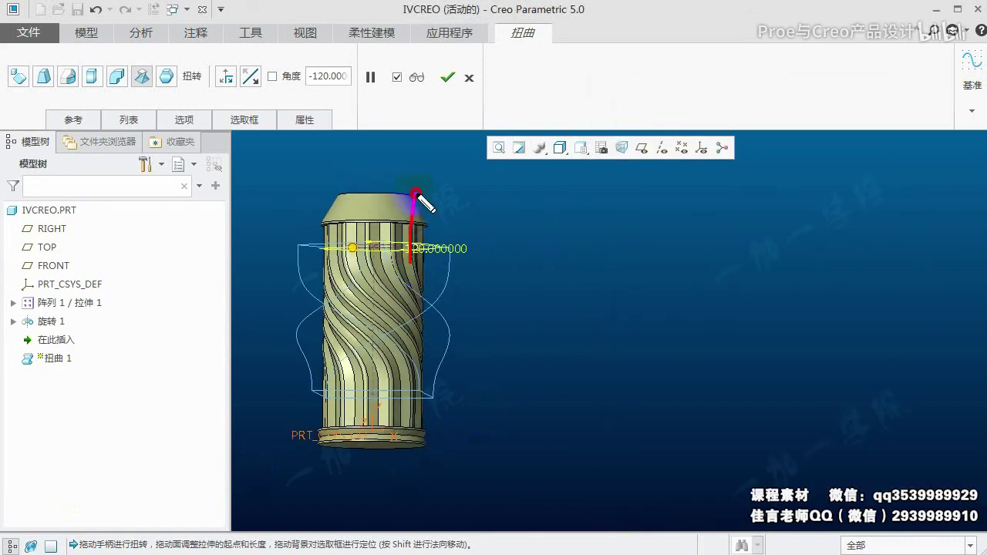
left_click(244, 120)
Set the twist's bounding-box start offset to 30 and end offset to 40
left_click(349, 258)
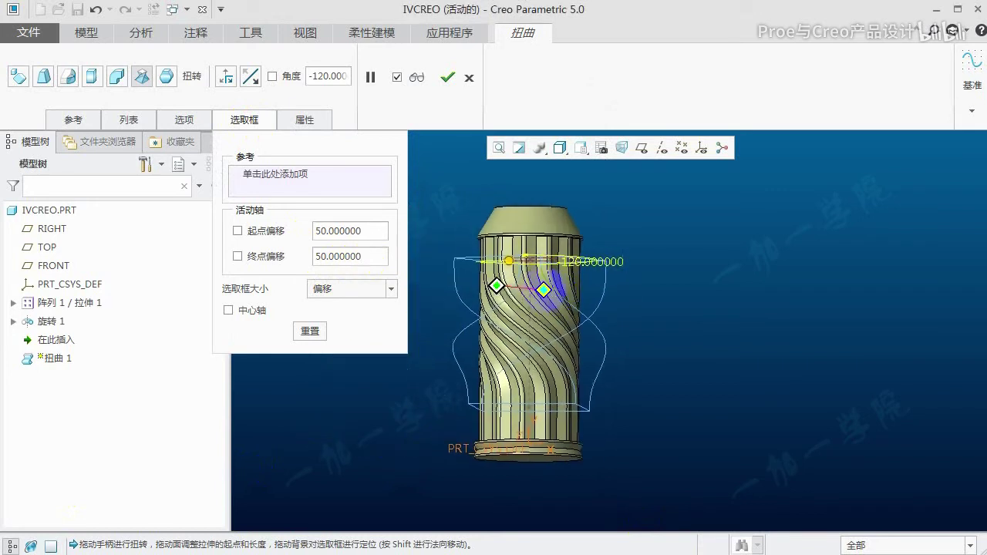
left_click(273, 227)
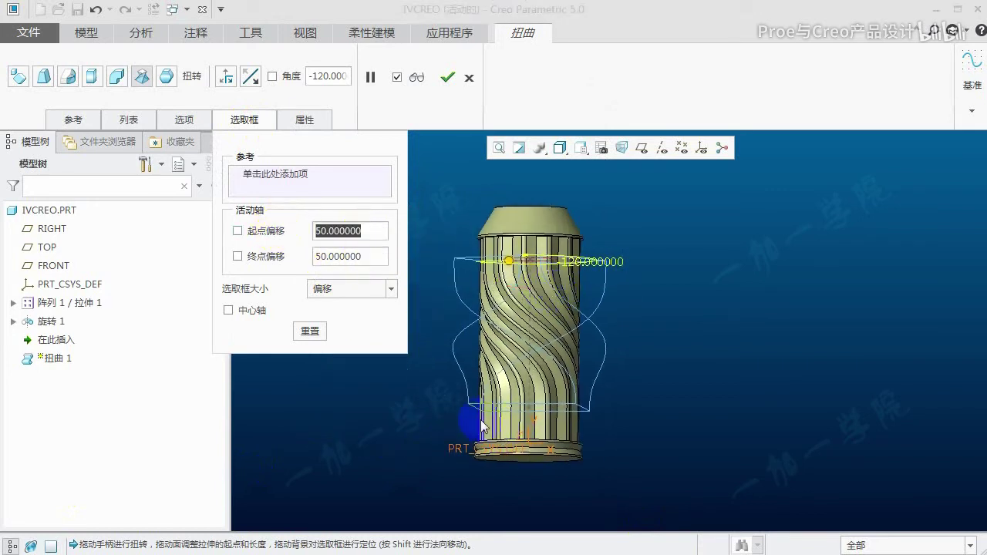
type("30")
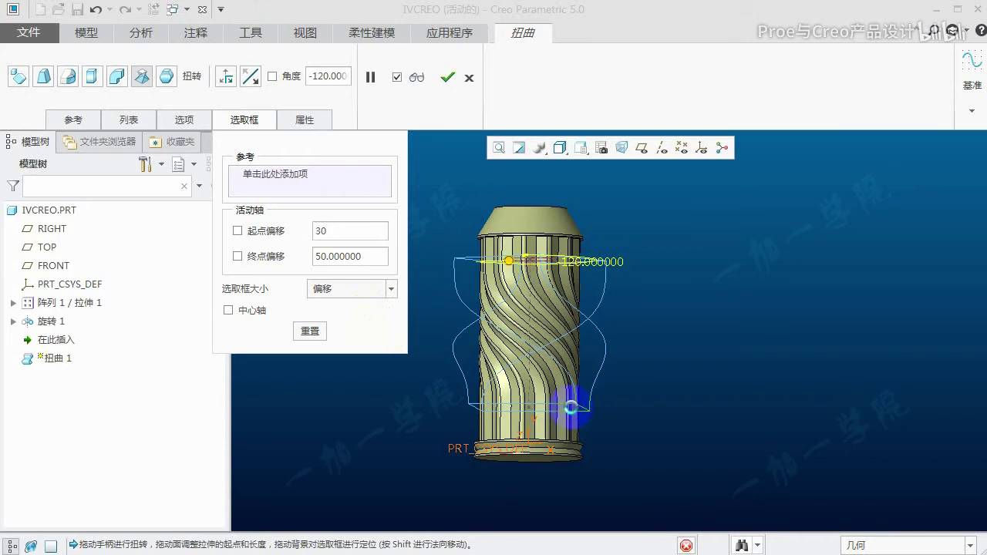
key("Return")
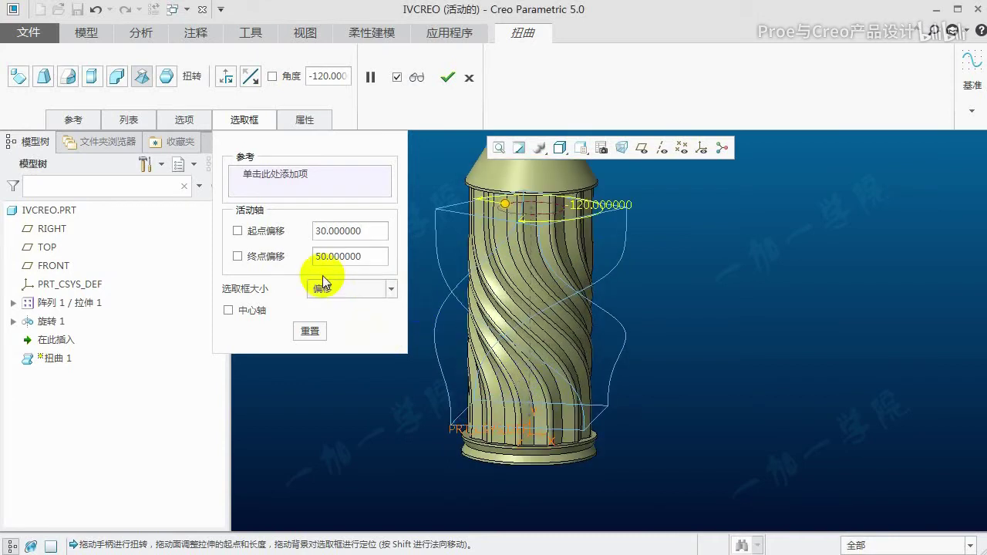
left_click(371, 255)
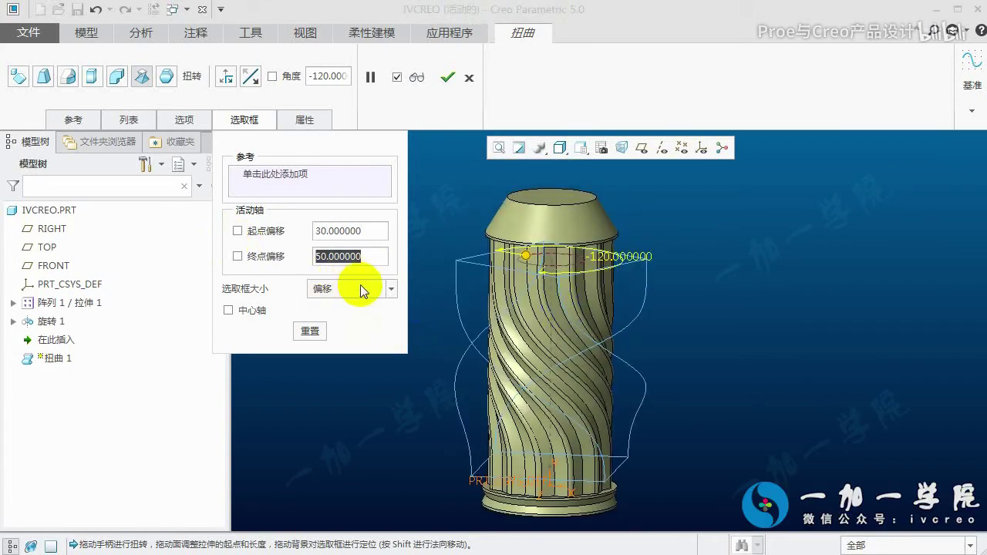
type("40")
key("Return")
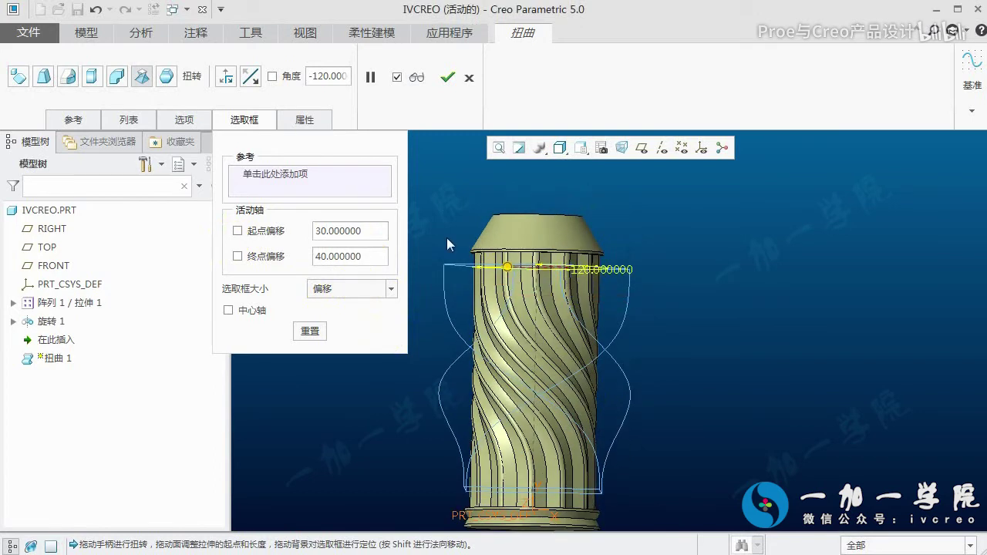
Change the twist angle to -150 and bring up the kettle reference image
double_click(328, 76)
left_click(448, 77)
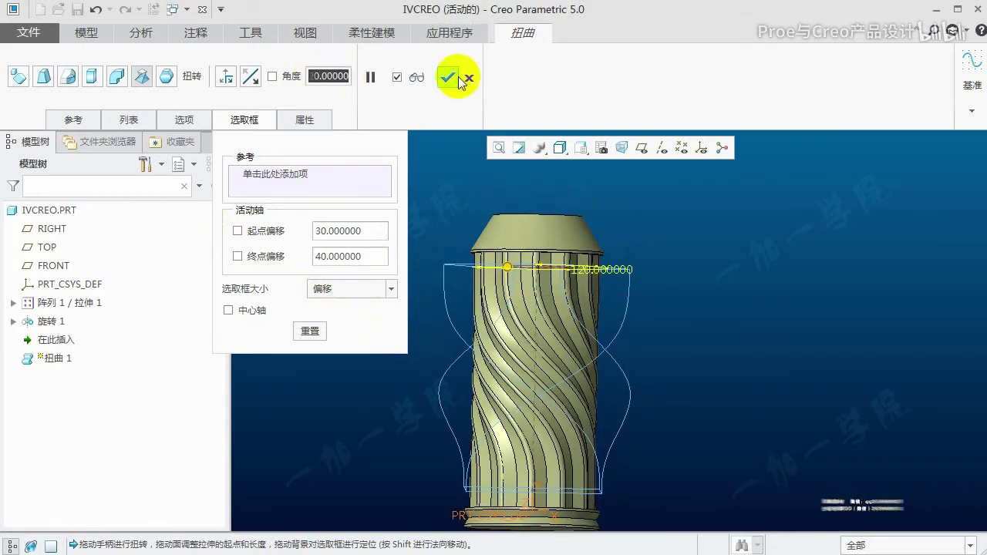
type("-1150")
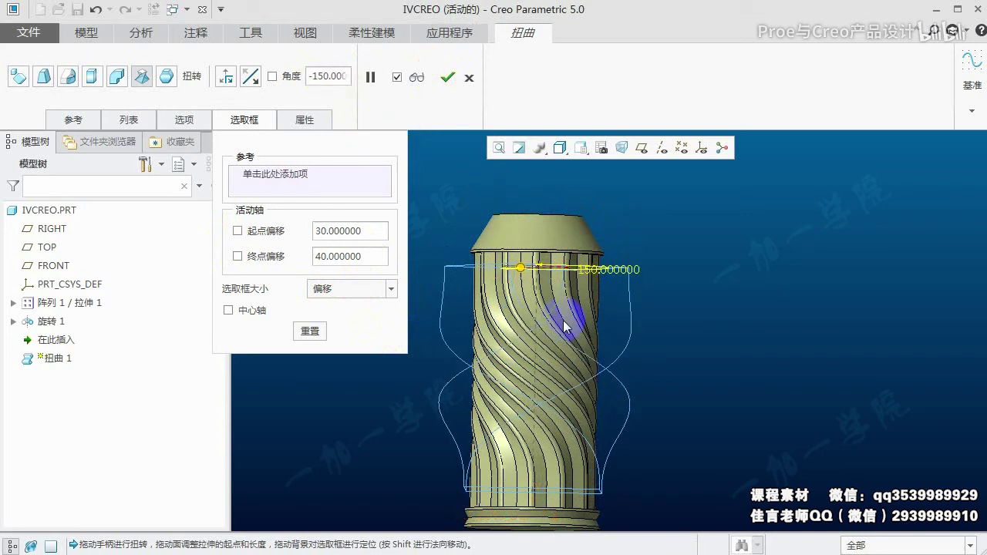
left_click(244, 119)
scroll(271, 233, "down", 2)
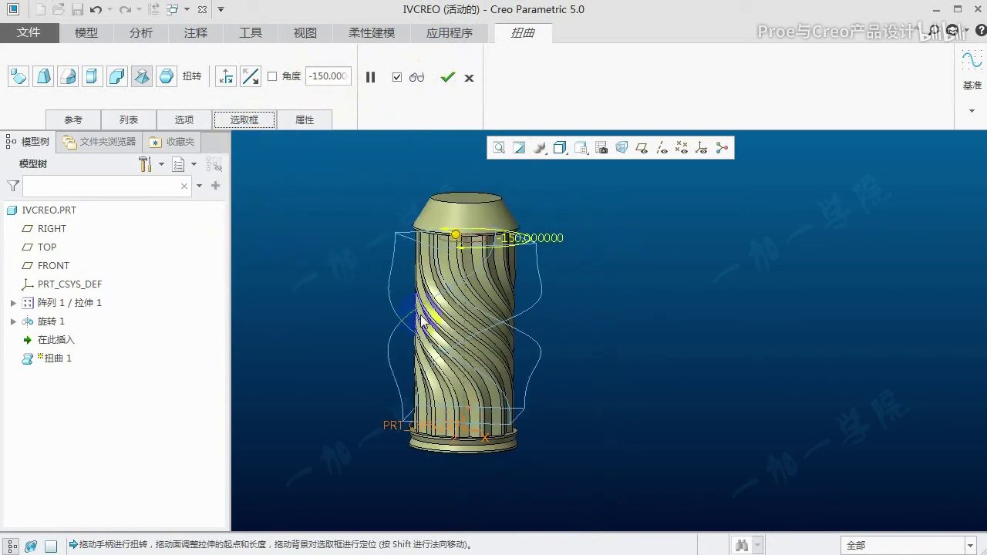
scroll(430, 342, "up", 3)
scroll(412, 342, "down", 3)
middle_click_drag(412, 342, 349, 402, "shift")
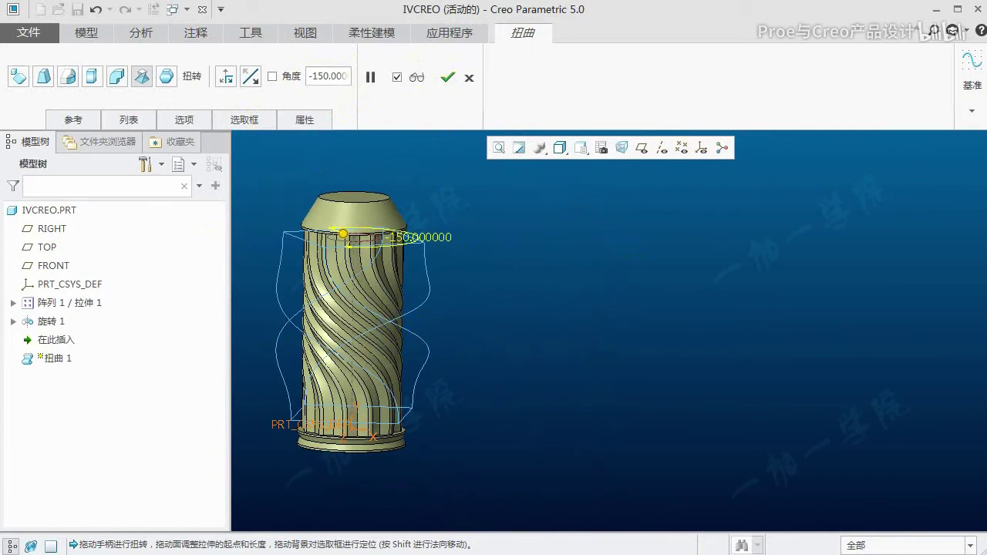
key("alt+Tab")
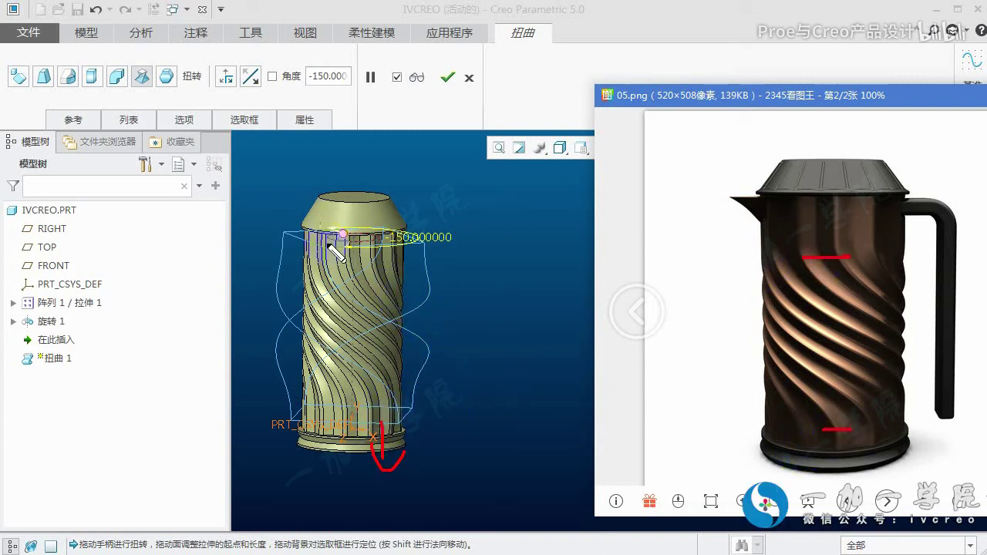
Close the reference image and change the twist's start offset to 20
key("Escape")
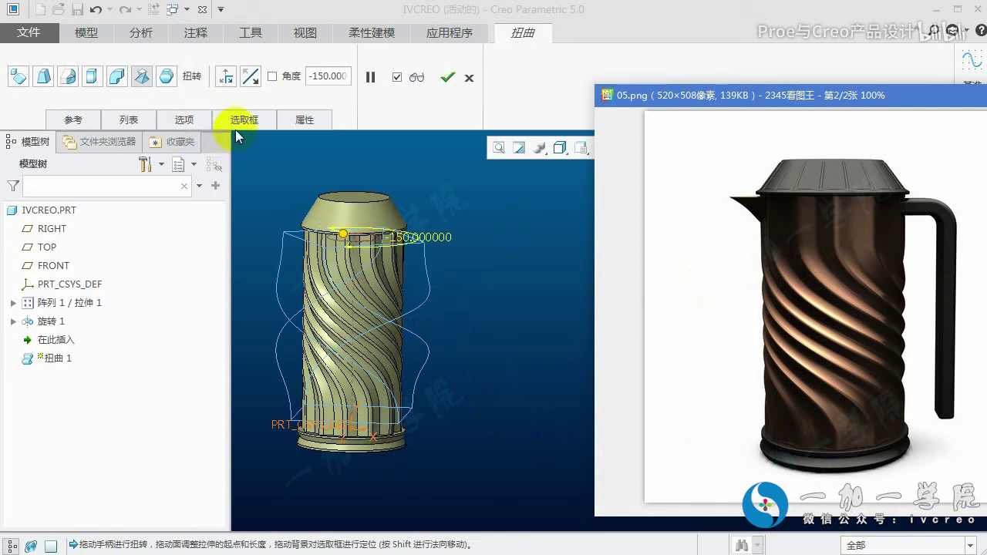
left_click(241, 122)
key("BackSpace")
type("2")
key("Return")
scroll(650, 399, "up", 2)
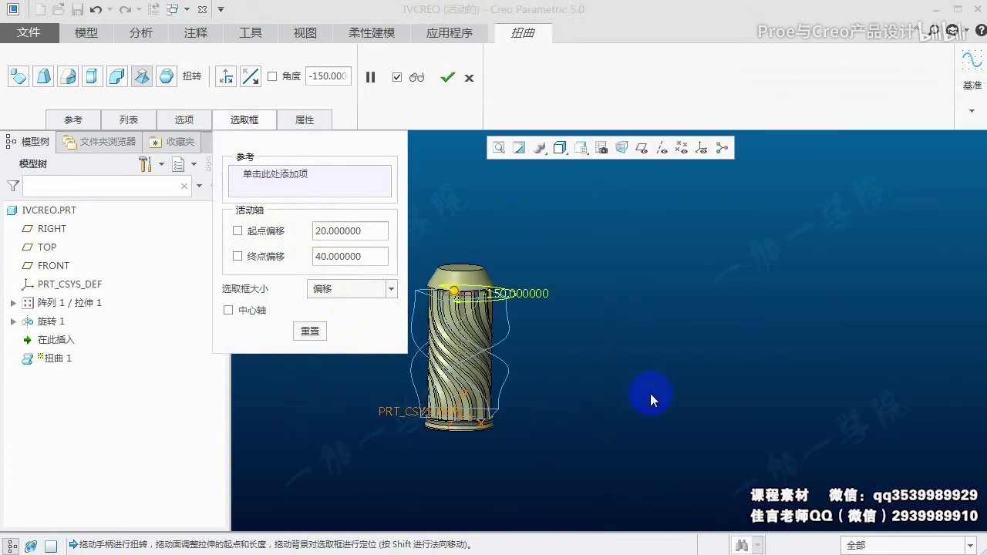
scroll(518, 373, "down", 2)
scroll(522, 354, "down", 2)
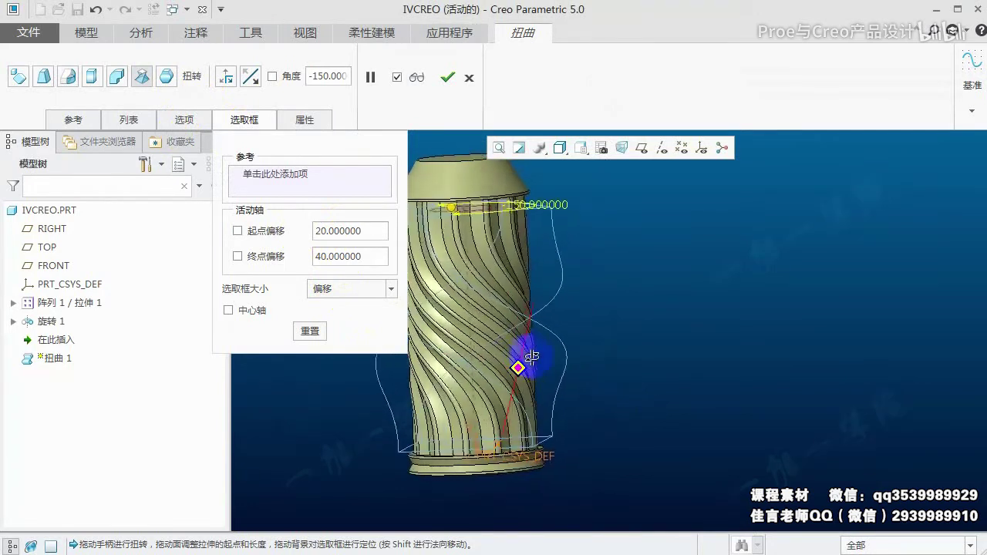
middle_click_drag(532, 356, 475, 333)
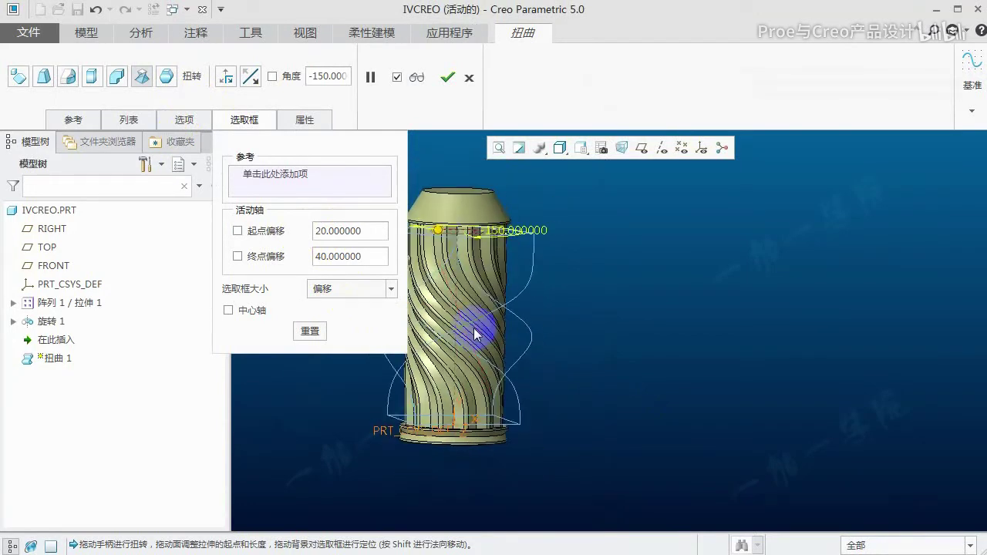
Set the twist angle to -180 and complete the twist feature
double_click(320, 75)
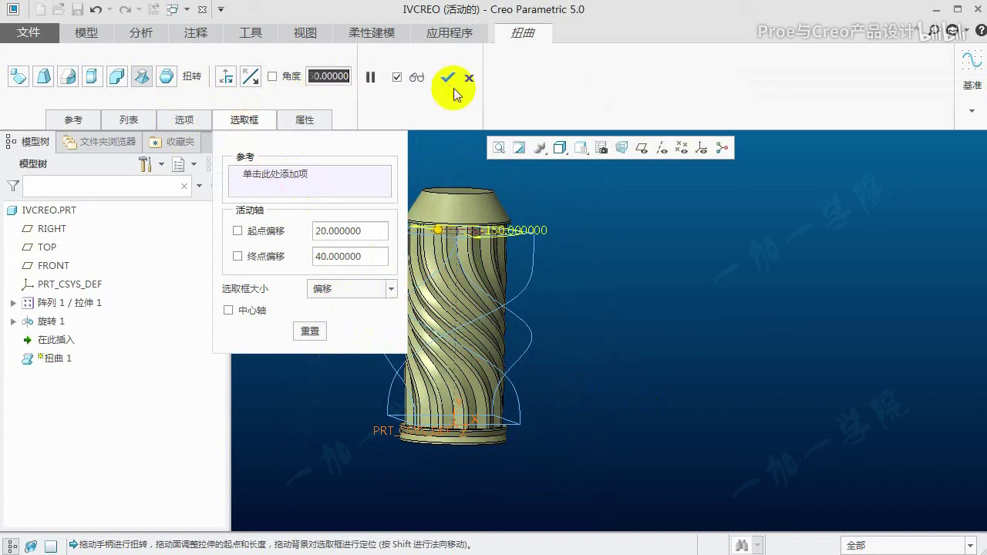
type("-180.000")
key("Return")
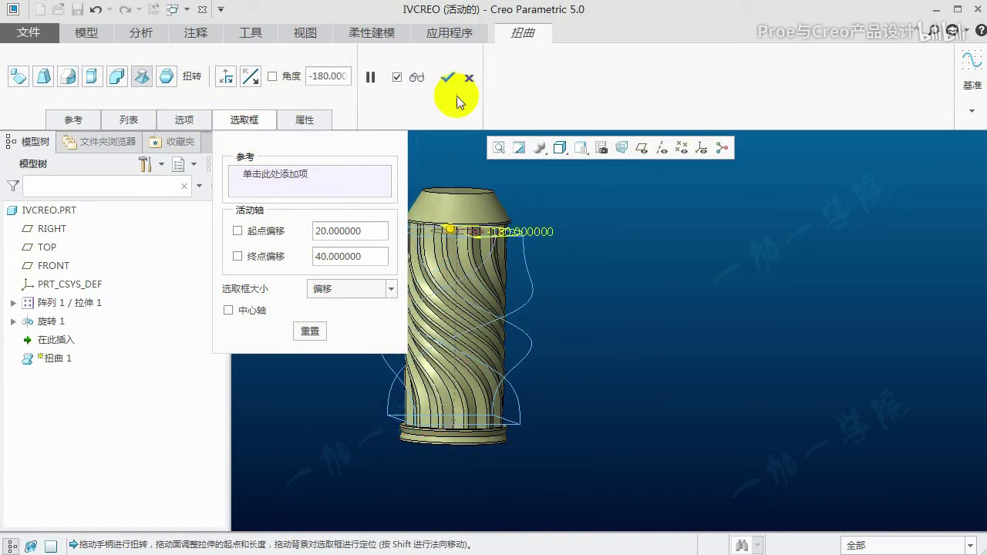
middle_click_drag(616, 320, 446, 175)
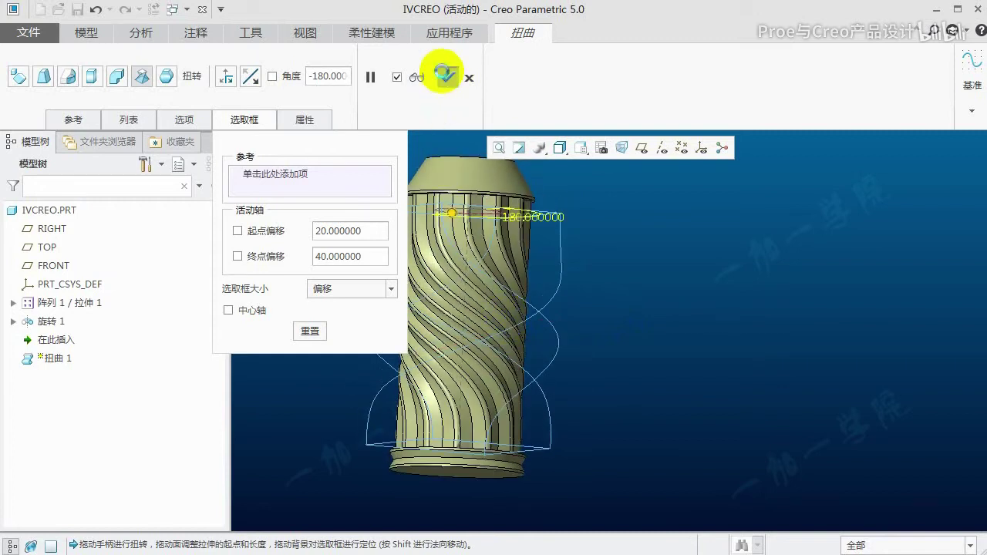
left_click(445, 75)
Compare the 180° twisted flutes with the reference kettle photo
mouse_move(456, 280)
middle_mouse_down()
mouse_move(337, 301)
mouse_move(452, 309)
mouse_move(408, 331)
middle_mouse_up()
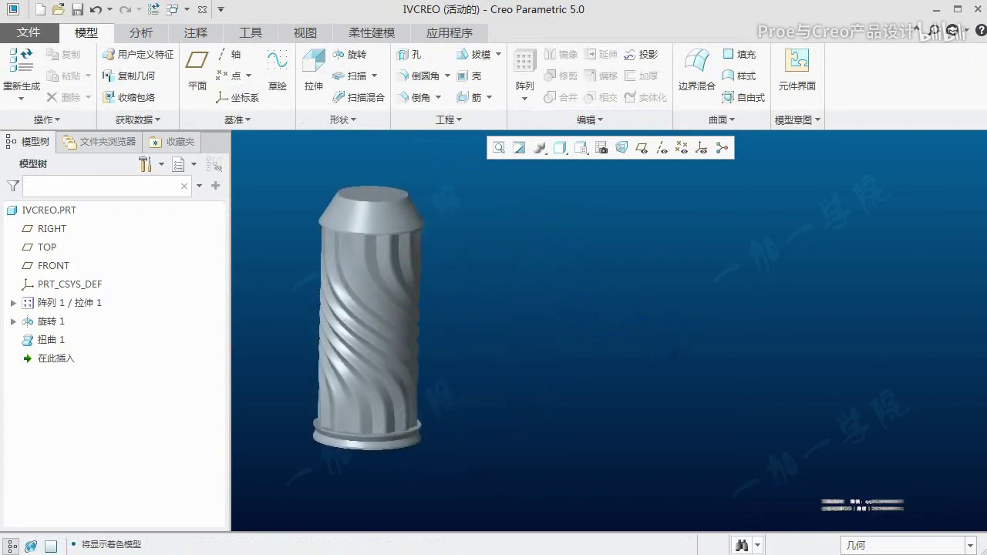
key("alt+Tab")
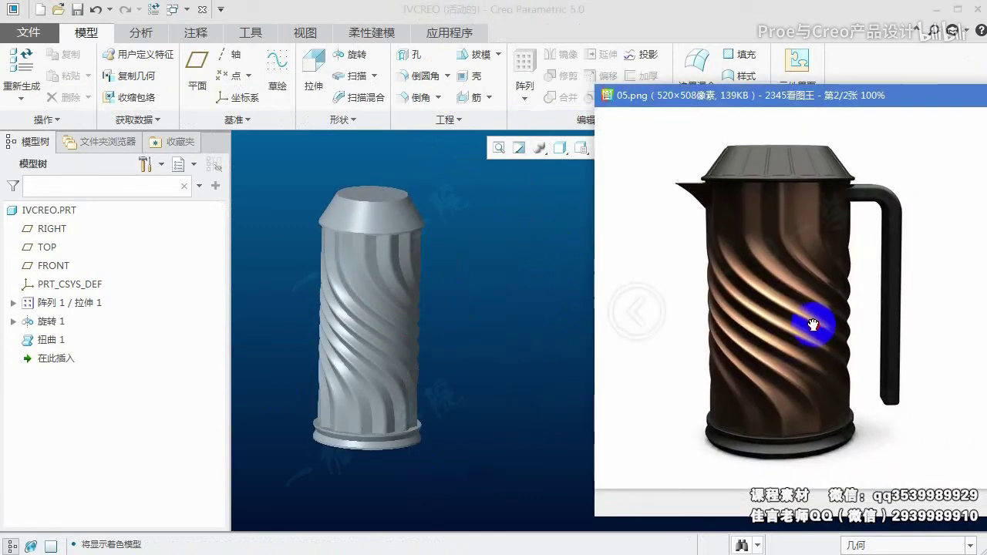
left_click_drag(782, 294, 808, 311)
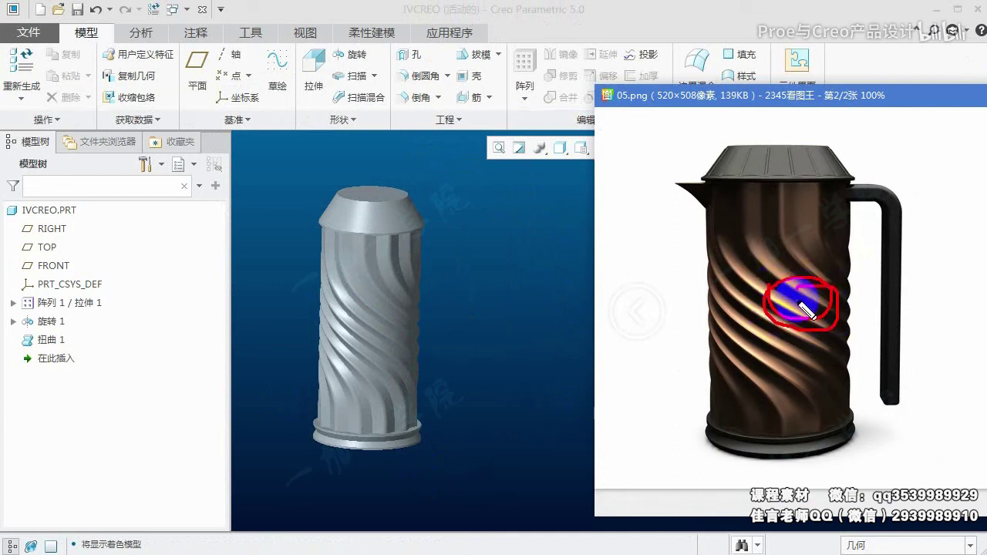
left_click_drag(762, 256, 852, 320)
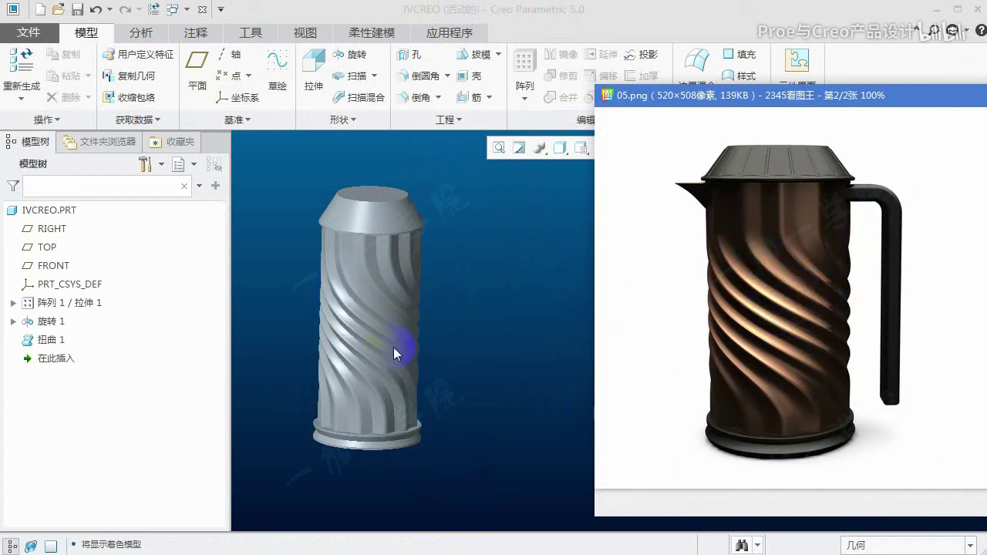
middle_click_drag(393, 347, 390, 349)
Edit Warp 1's definition and reduce its twist angle to -150
left_click(50, 339)
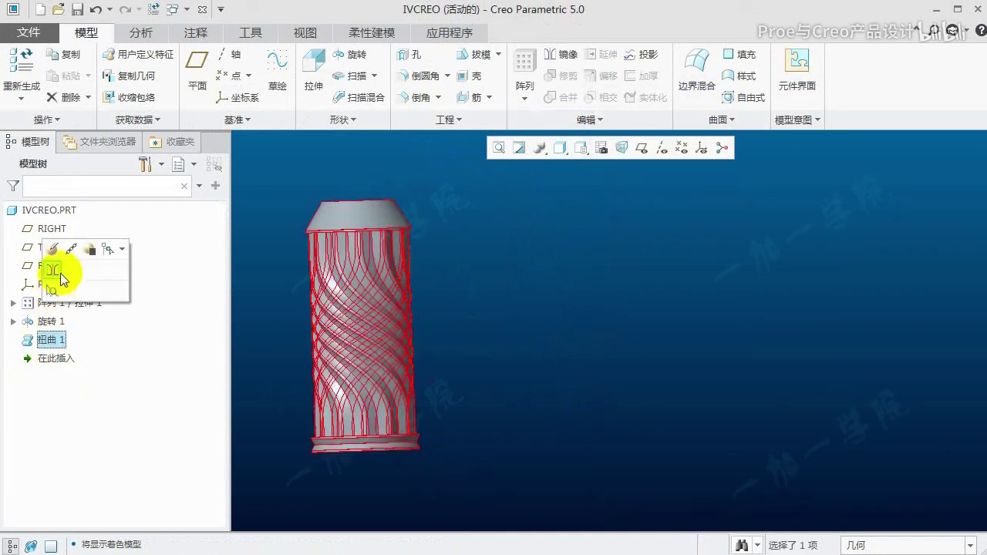
left_click(59, 272)
left_click(131, 122)
left_click(132, 121)
left_click(257, 121)
left_click(314, 77)
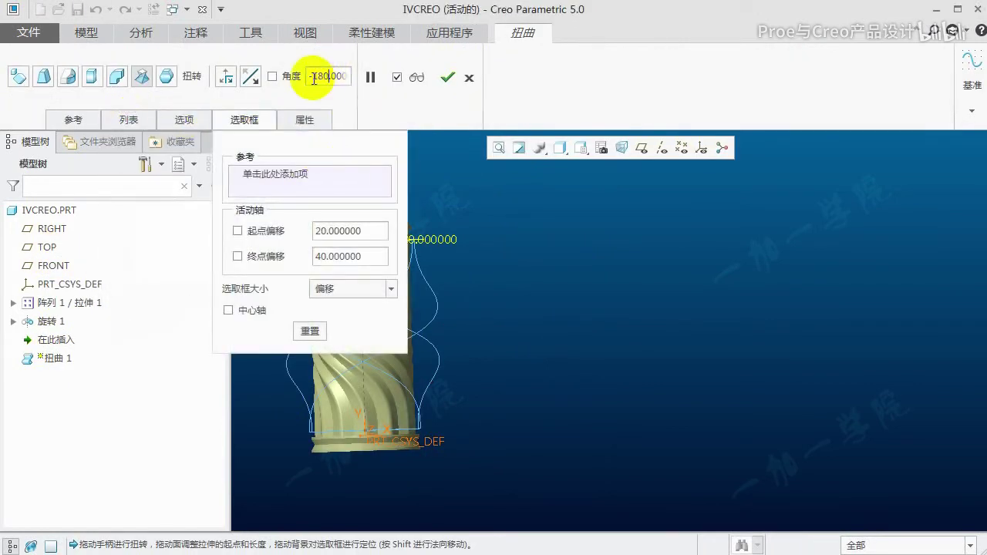
left_click(429, 81)
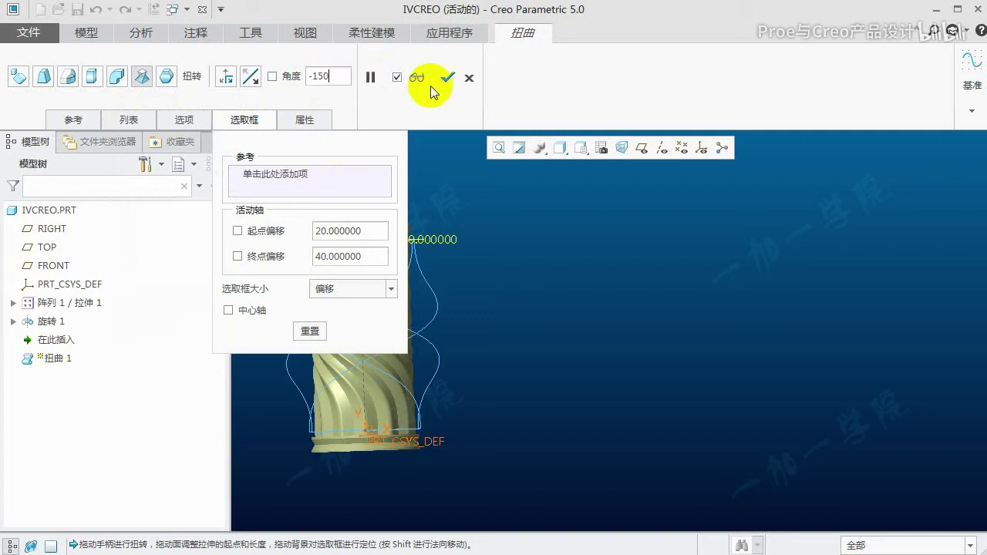
left_click(448, 77)
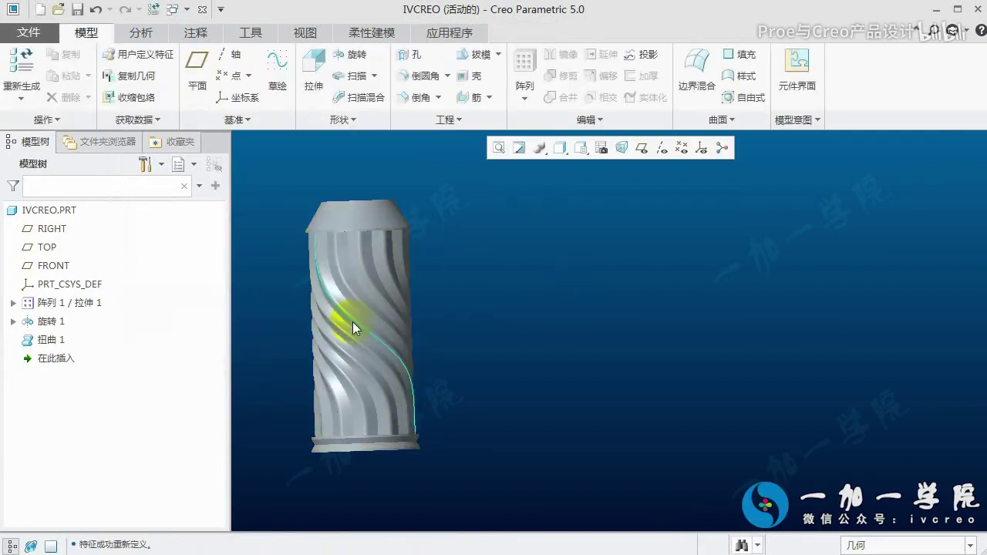
Check the upright model against the reference photo, then put the photo away
middle_click_drag(353, 321, 371, 295)
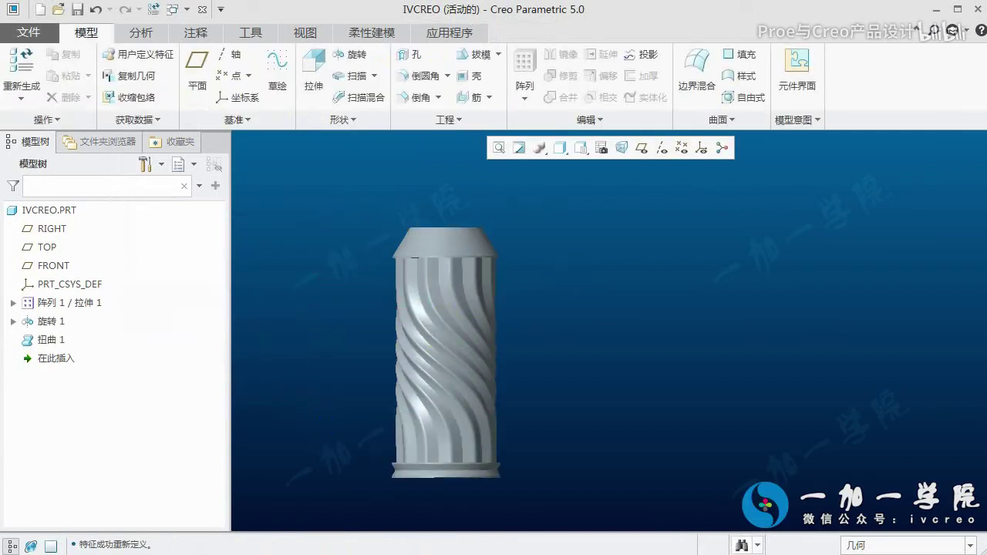
key("alt+Tab")
left_click_drag(698, 168, 717, 206)
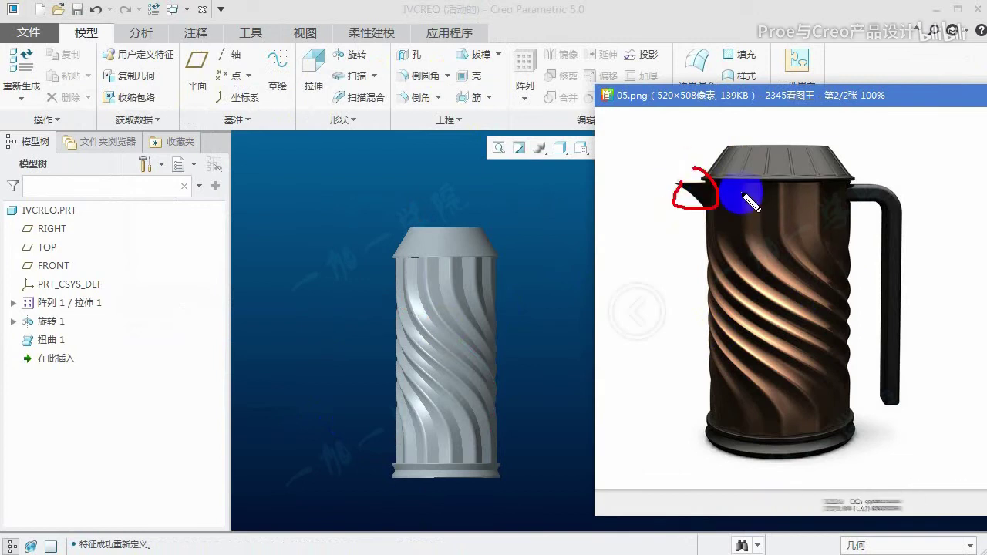
left_click_drag(892, 198, 898, 389)
key("Escape")
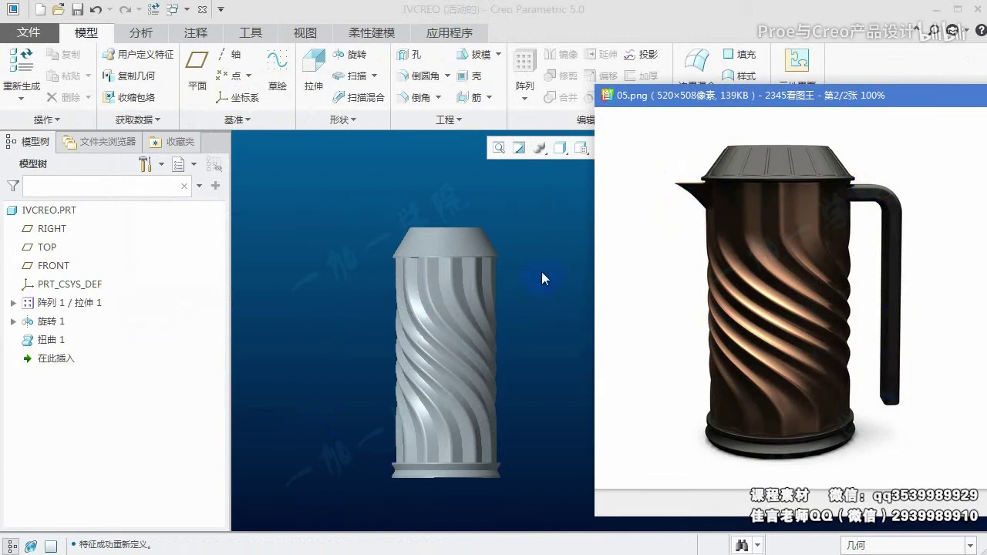
left_click(542, 278)
middle_click_drag(589, 167, 646, 154)
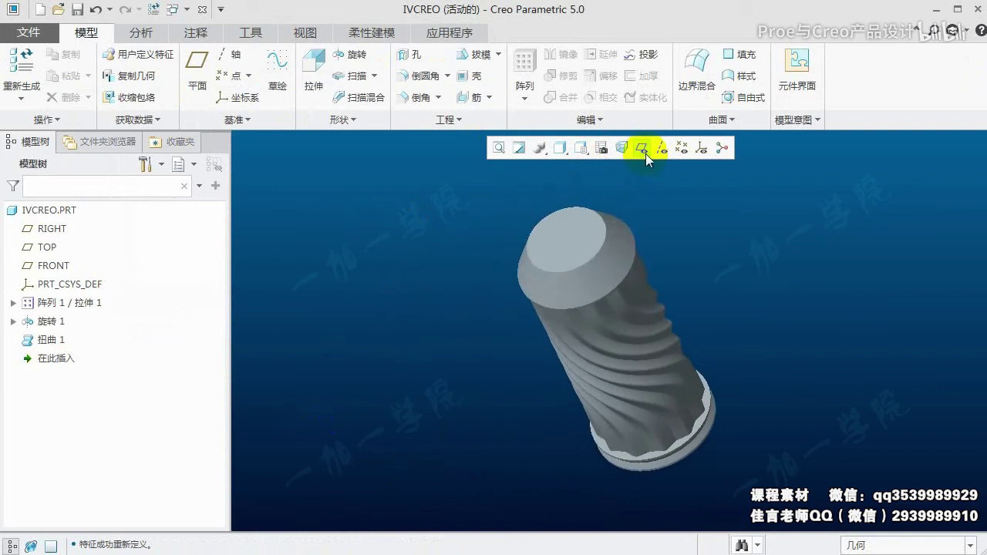
Start a new sketch on the FRONT datum plane with datum planes hidden
left_click(645, 152)
left_click(657, 264)
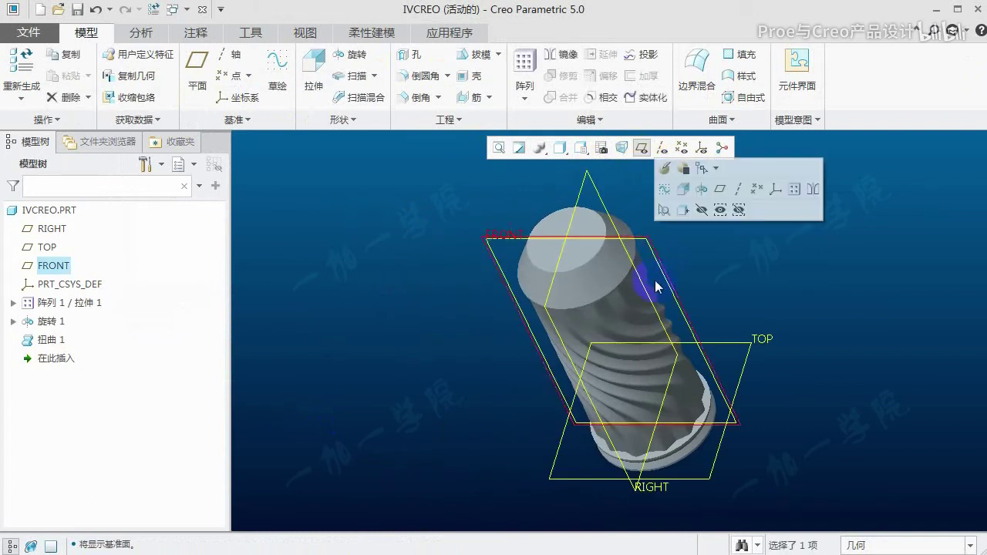
middle_click_drag(656, 266, 555, 267, "shift")
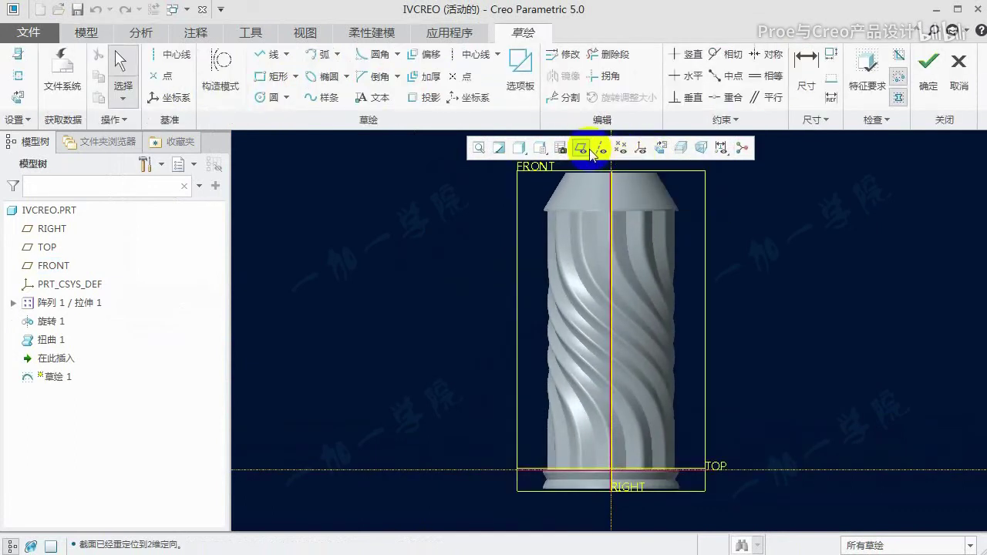
left_click(591, 151)
middle_click_drag(646, 251, 520, 230, "shift")
Draw the handle path's horizontal and vertical lines and round their corner
left_click(266, 54)
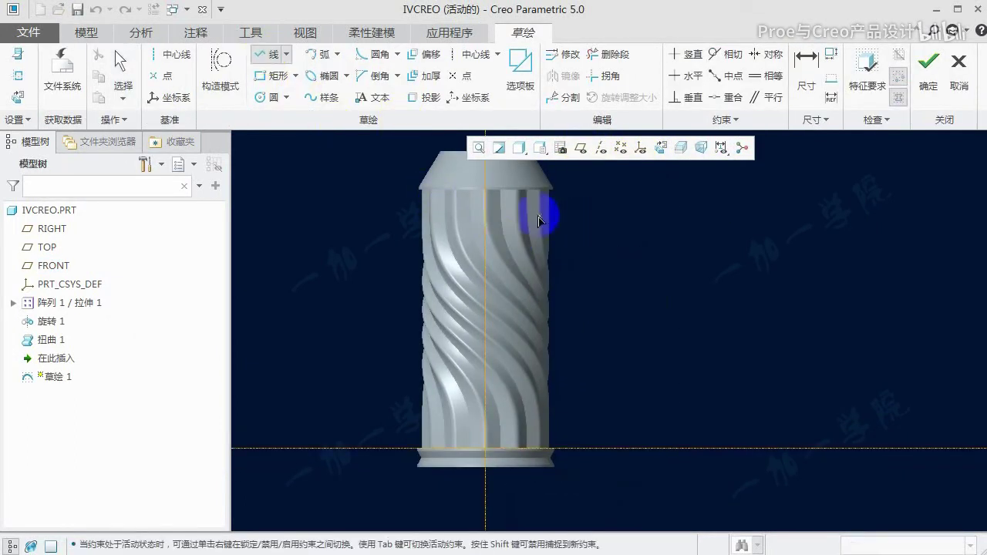
left_click(601, 213)
left_click(598, 399)
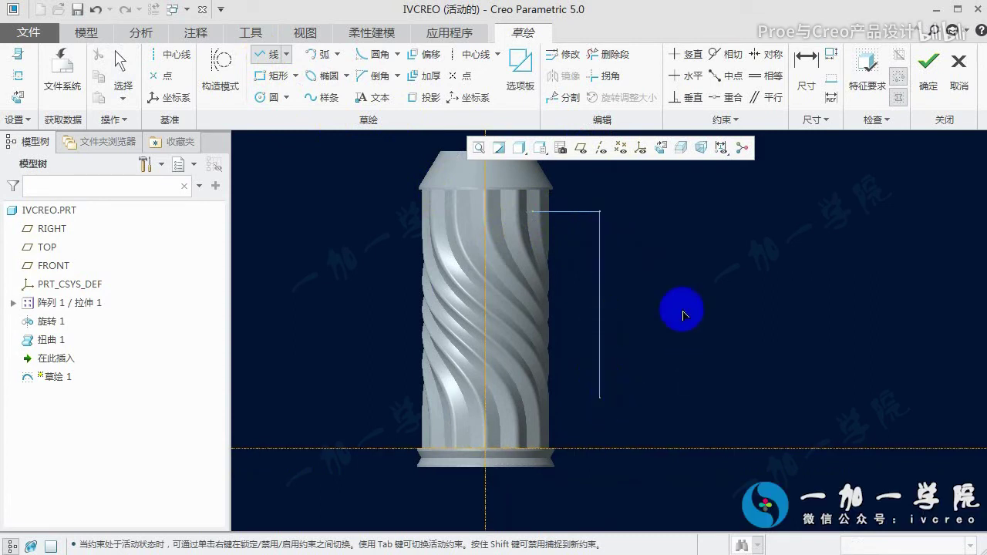
middle_click_drag(683, 315, 643, 324, "shift")
middle_click(566, 247)
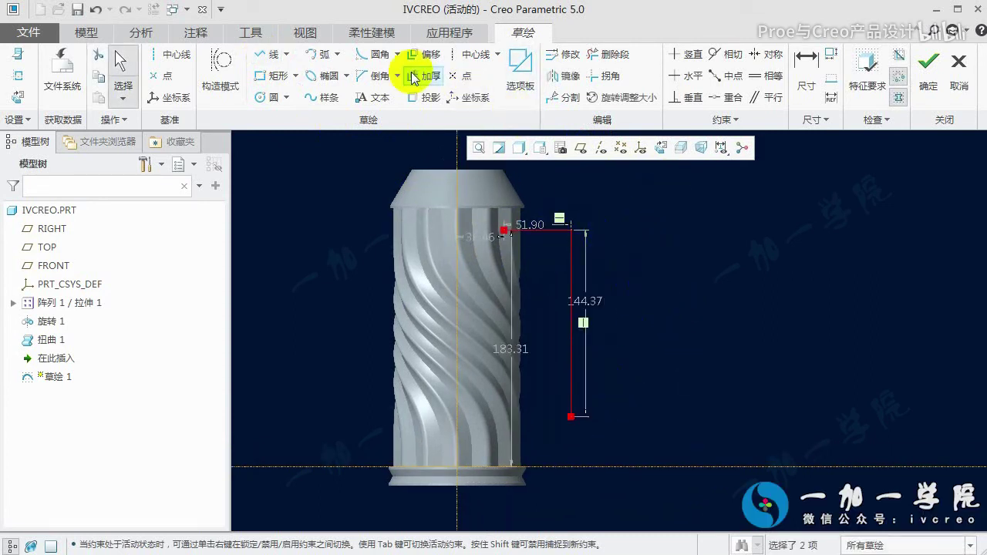
left_click(378, 54)
left_click(581, 268)
middle_click(631, 265)
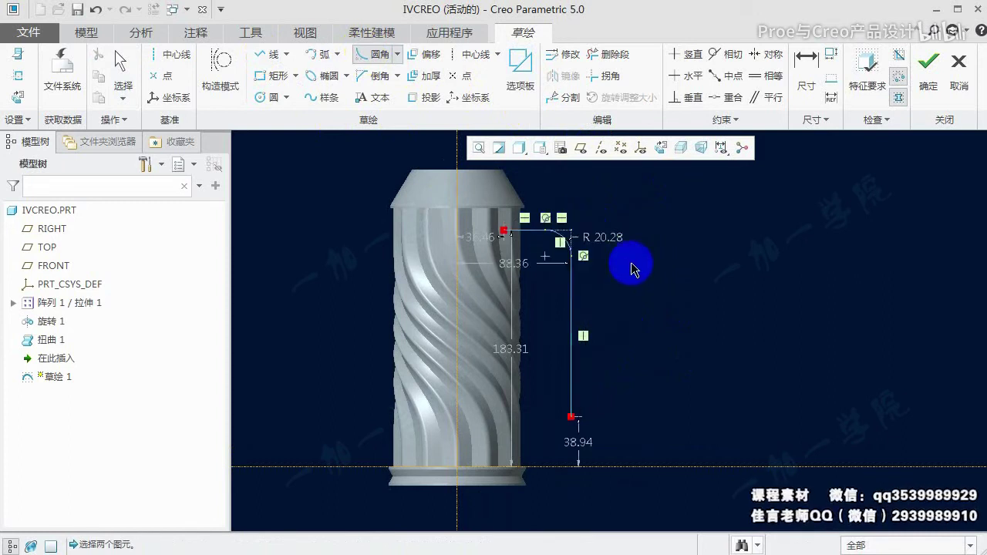
Dimension the path's width, overall height, corner radius, vertical length and centreline offset
left_click(807, 65)
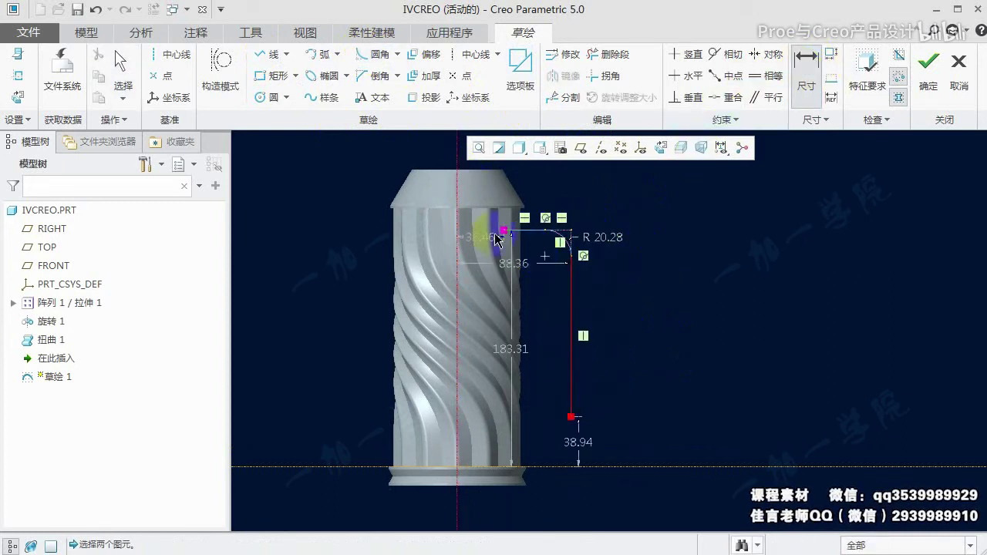
middle_click(502, 209)
left_click(571, 377)
left_click(634, 466)
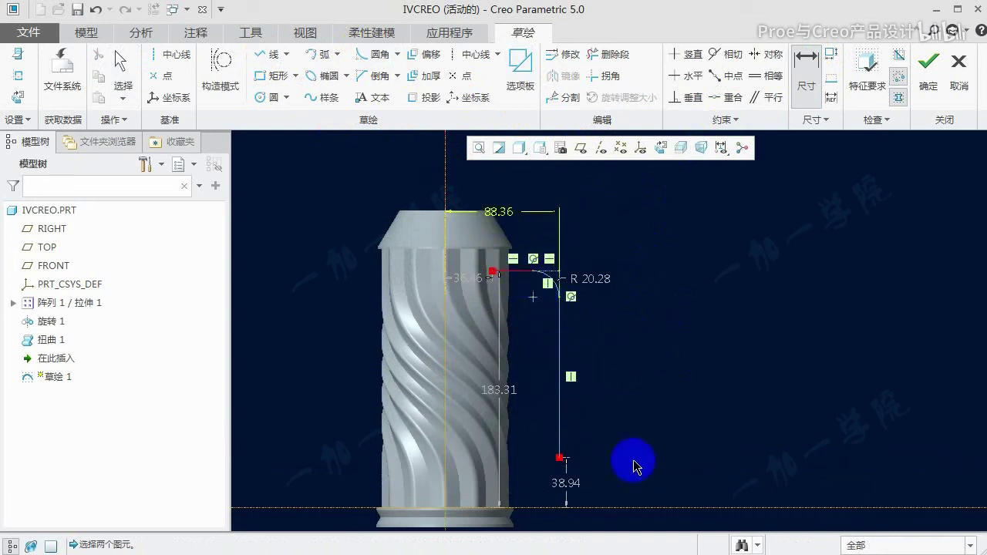
middle_click(684, 373)
left_click(540, 275)
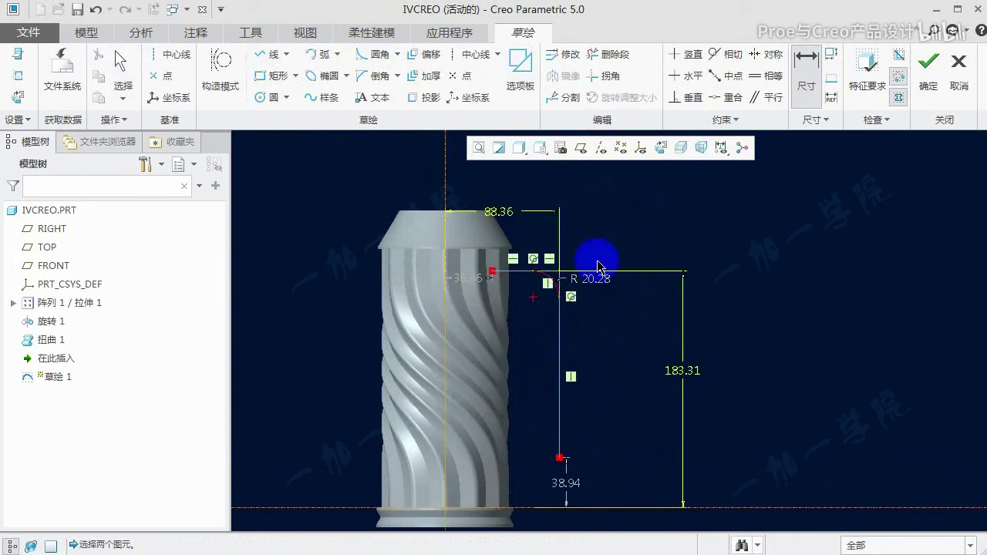
middle_click(606, 243)
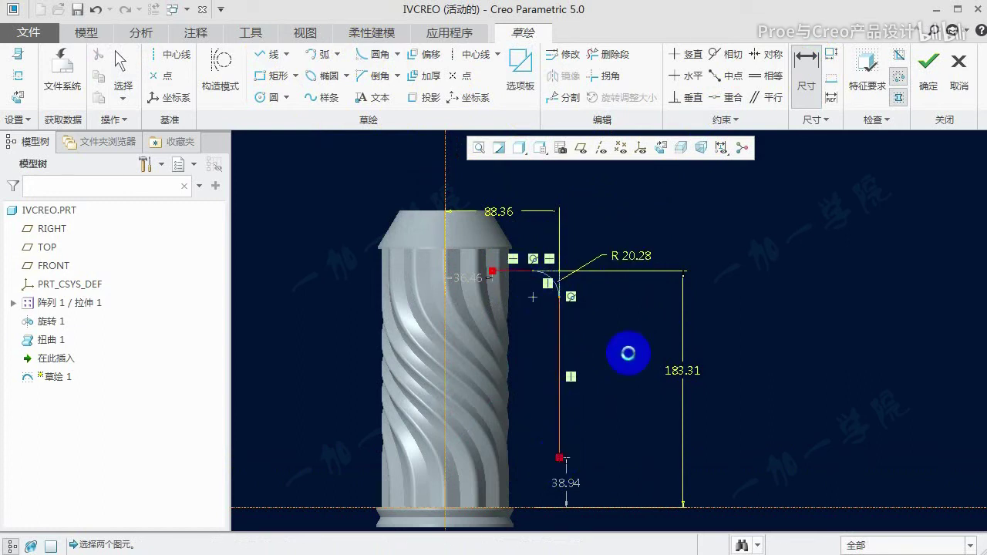
middle_click(628, 353)
left_click(449, 191)
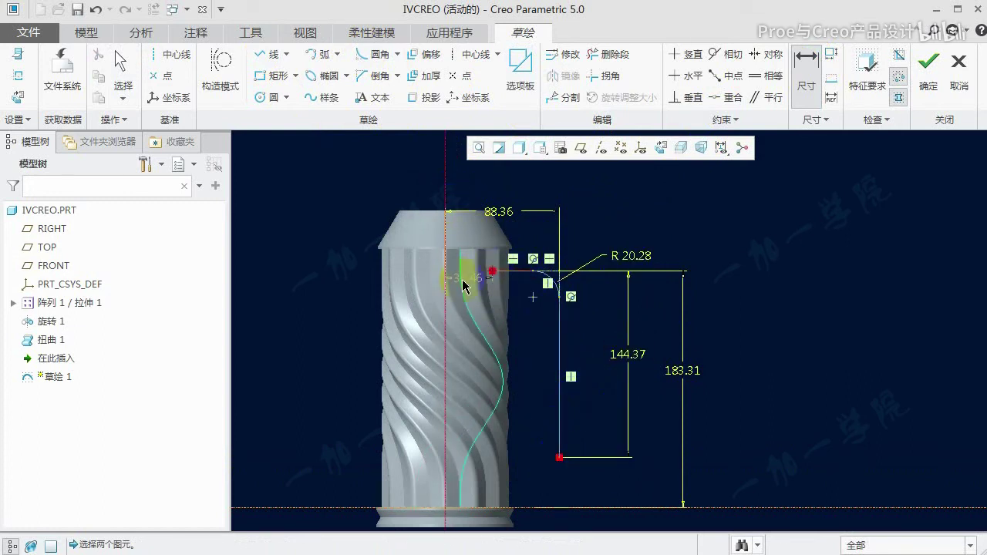
middle_click_drag(529, 379, 333, 222, "shift")
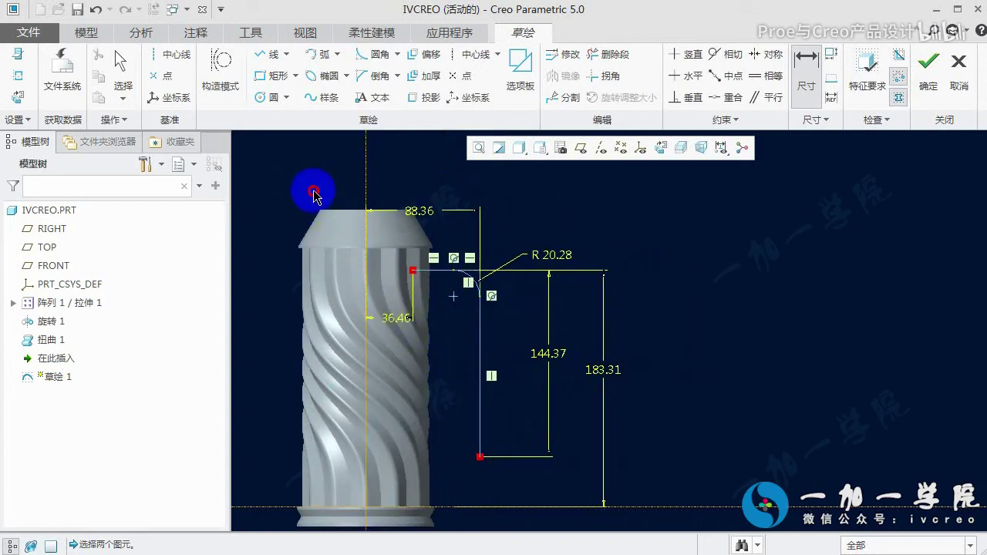
middle_click(666, 448)
Set the path width to 90 and the centreline offset to 35, then accept the sketch
left_click_drag(305, 154, 646, 418)
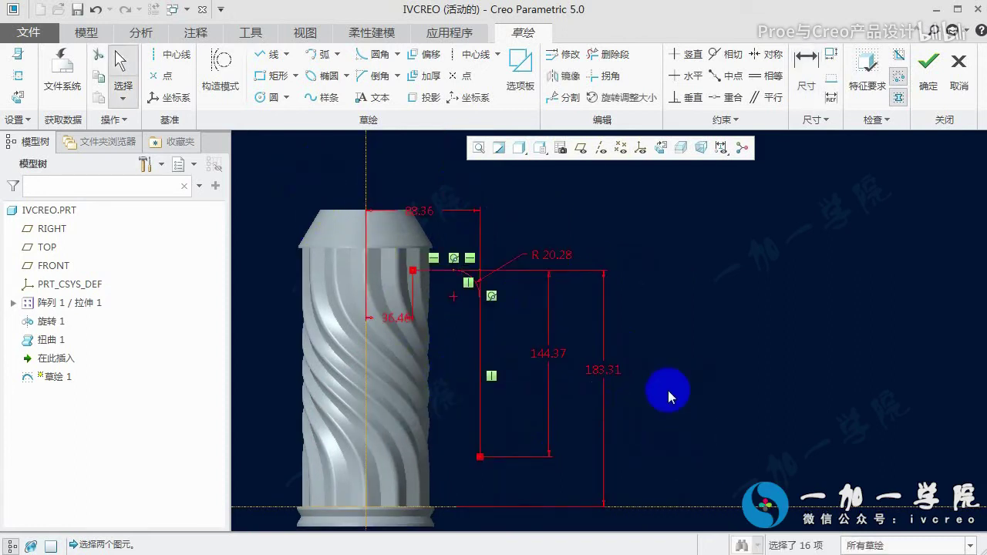
middle_click_drag(668, 391, 600, 413, "shift")
left_click(562, 54)
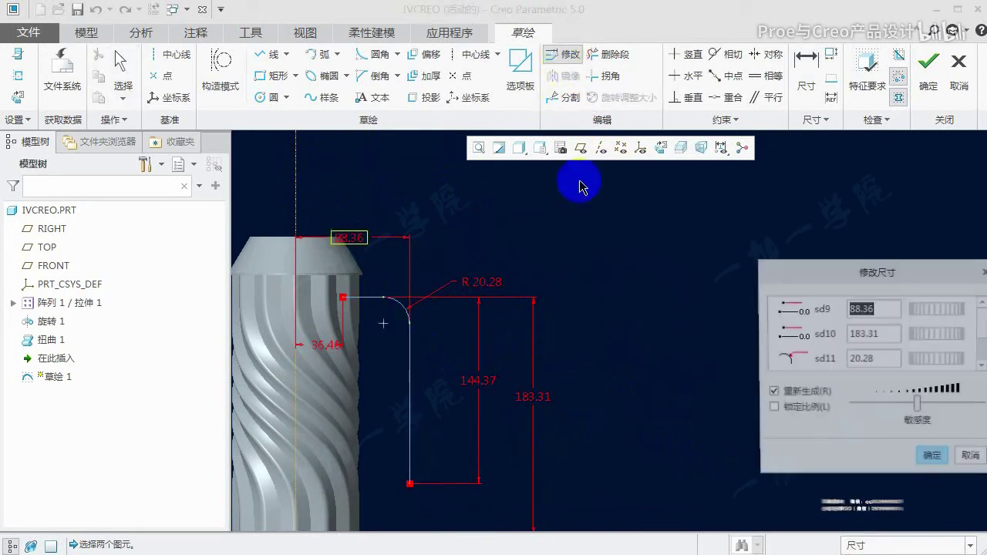
left_click_drag(820, 267, 695, 224)
left_click(646, 351)
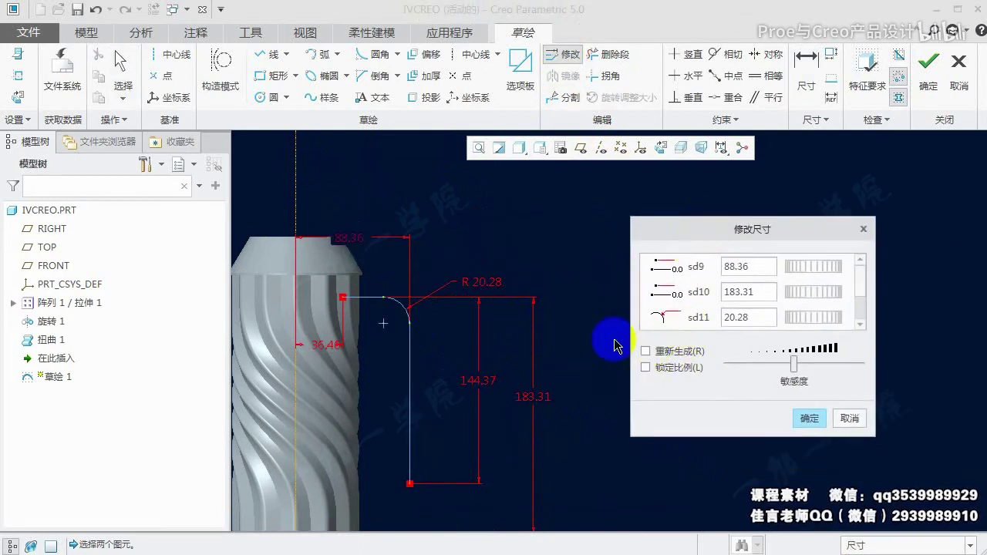
double_click(752, 270)
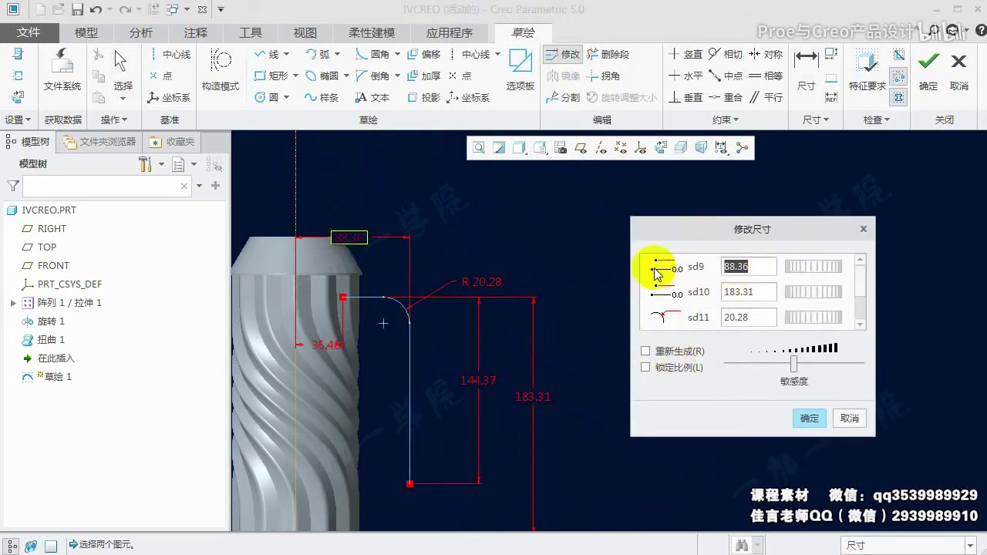
type("90.")
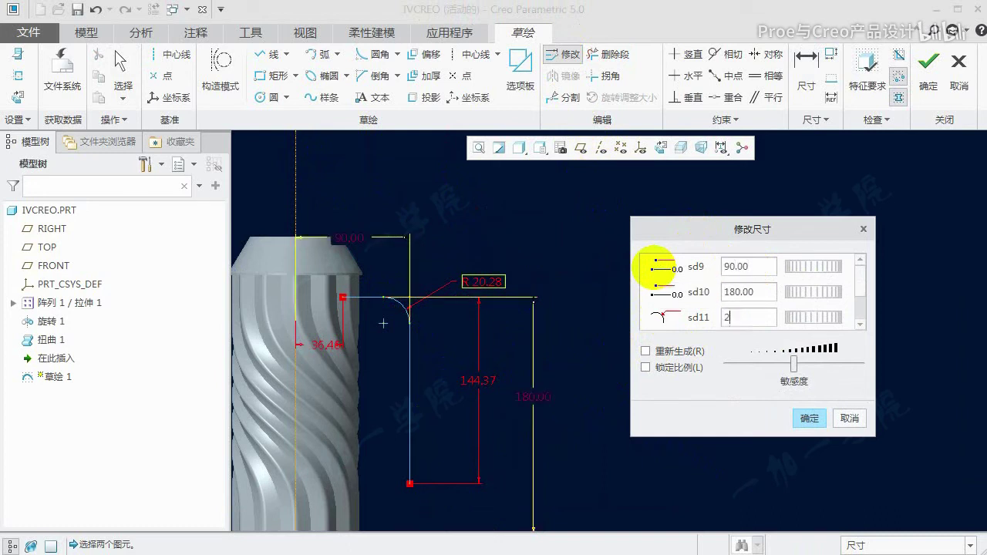
type("0")
key("Return")
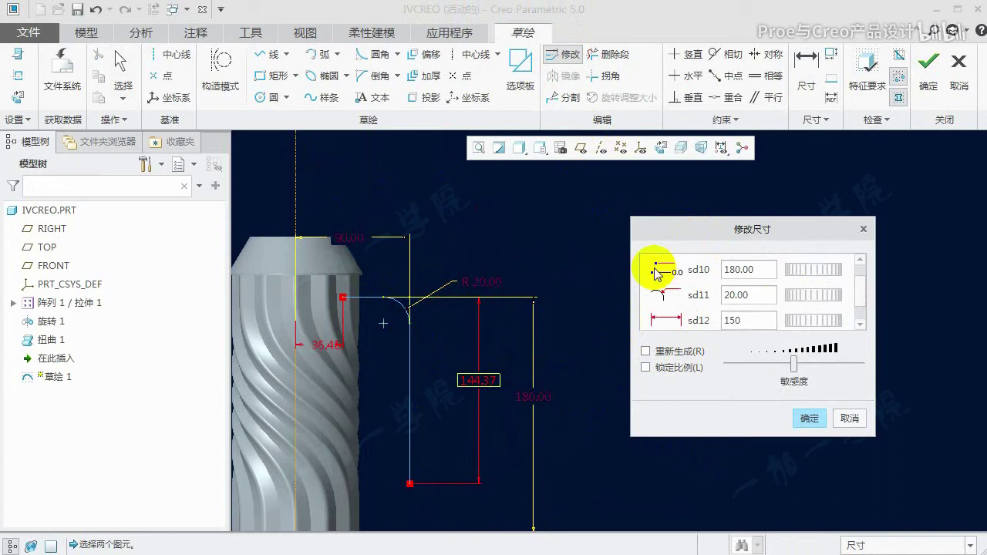
type("150")
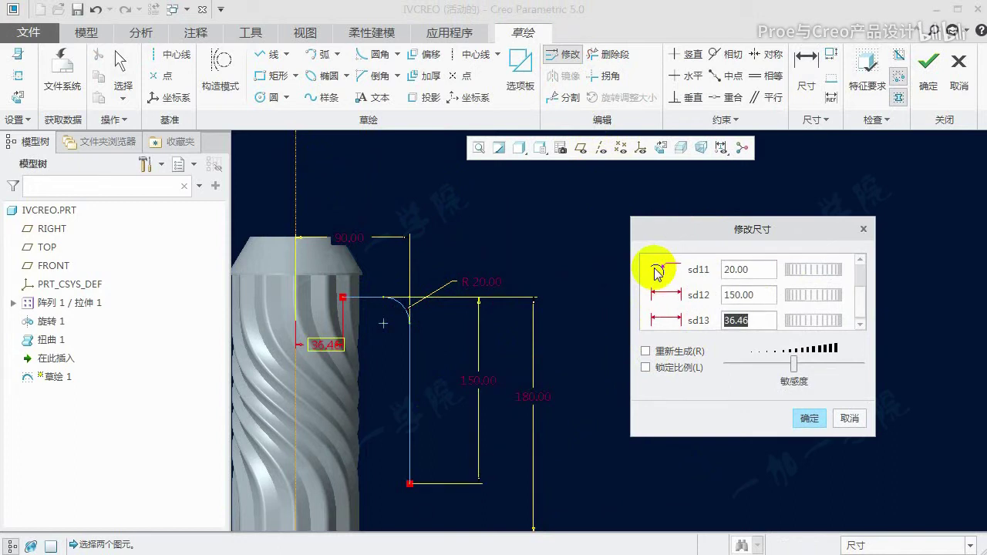
type("5")
key("Return")
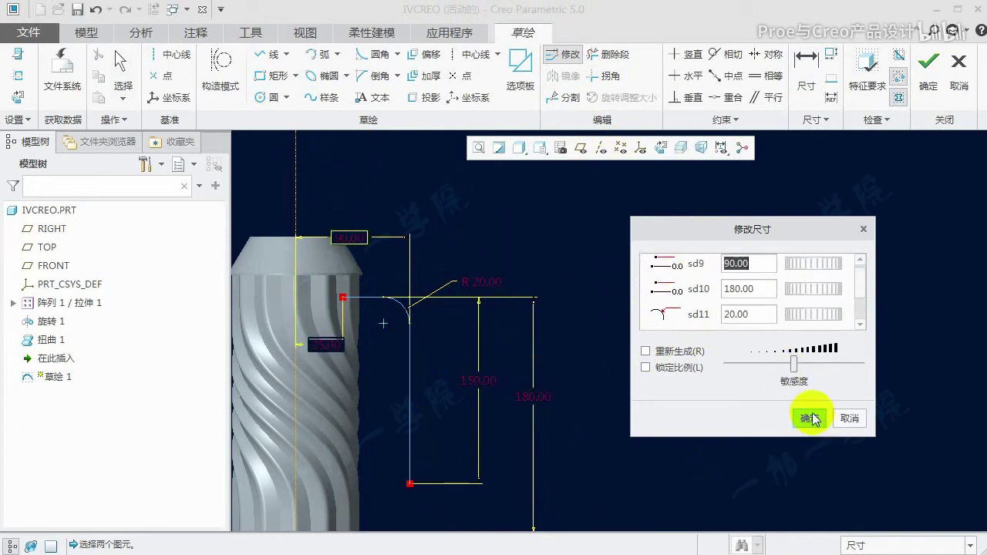
left_click(810, 418)
scroll(515, 260, "up", 3)
scroll(579, 263, "down", 1)
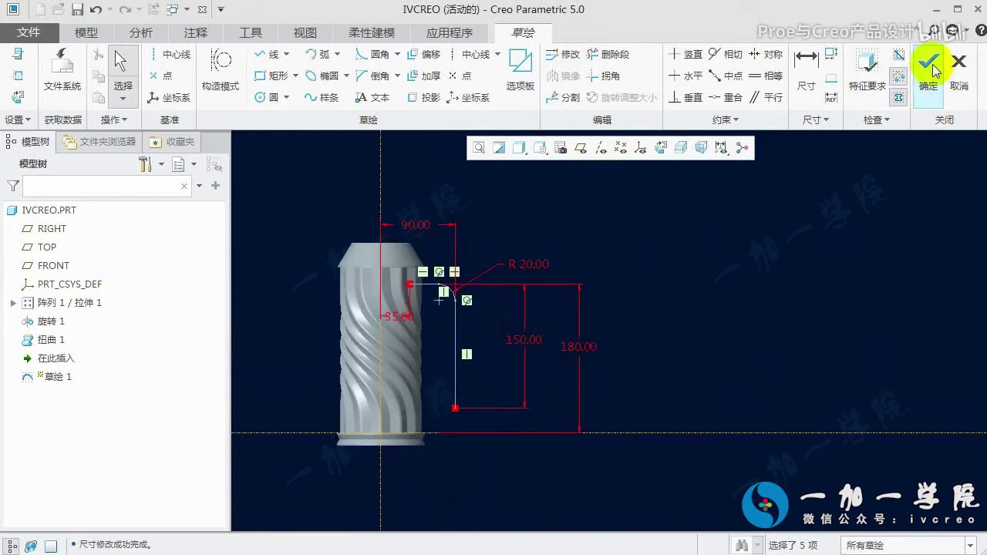
left_click(931, 68)
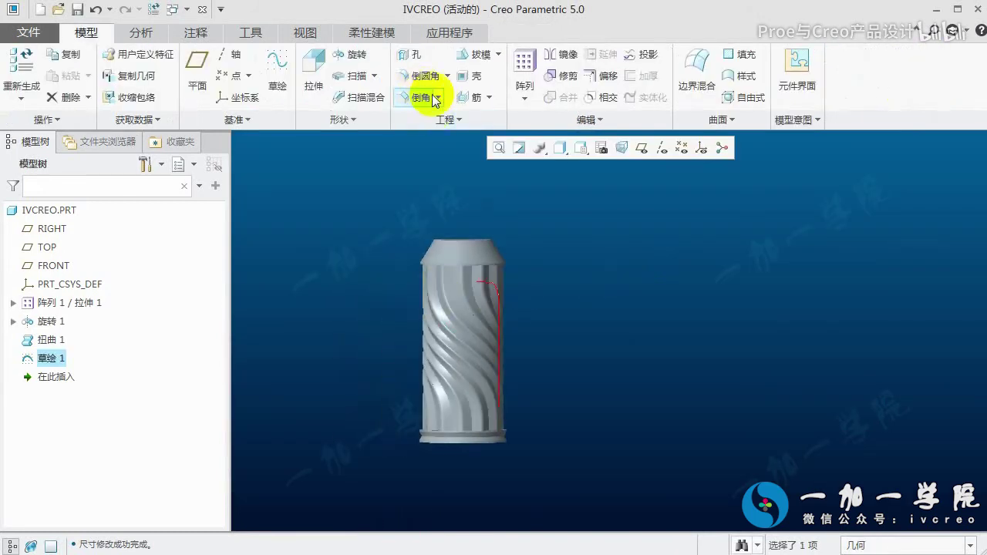
Sweep a 15 × 25 rectangular section along the handle path as a solid
left_click(355, 76)
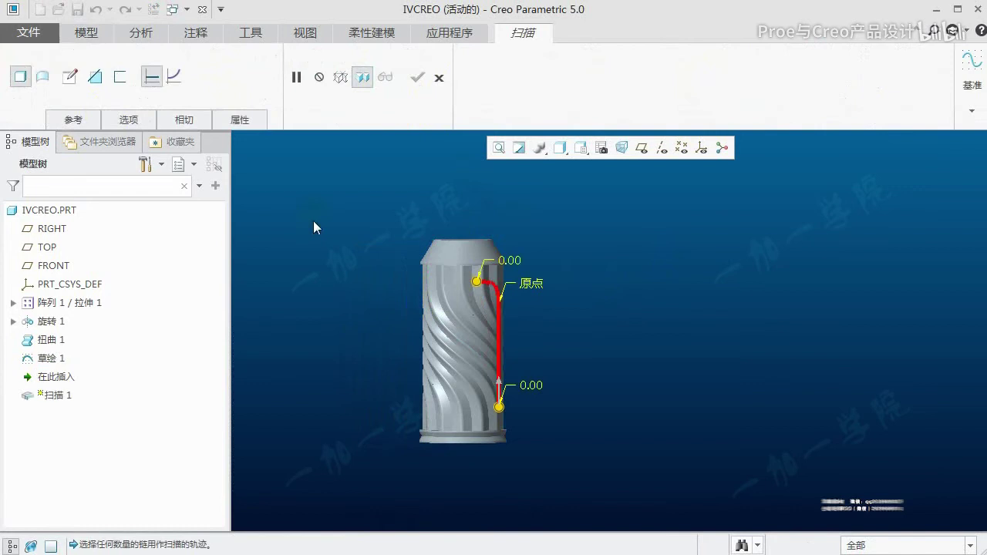
left_click(69, 75)
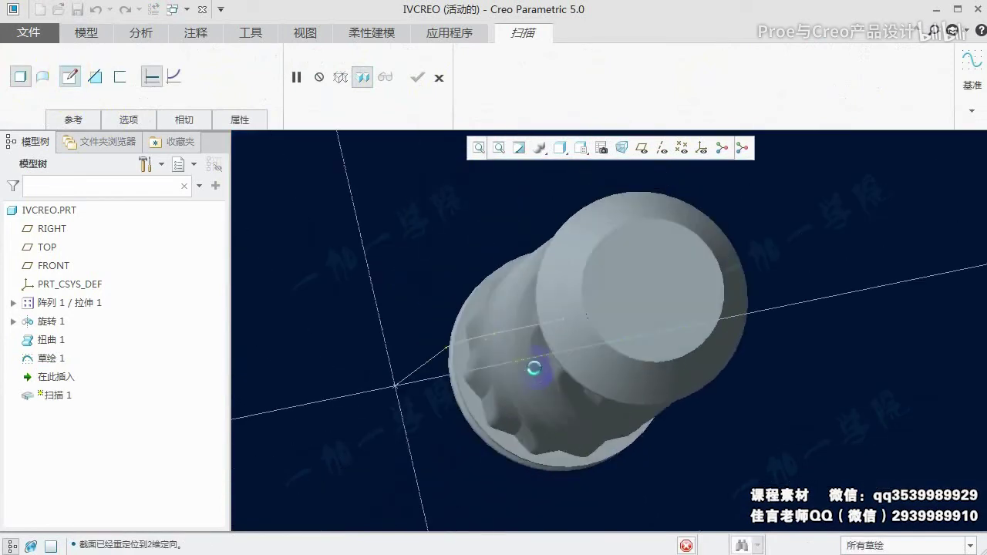
left_click(279, 77)
left_click(413, 307)
left_click(451, 362)
middle_click(501, 369)
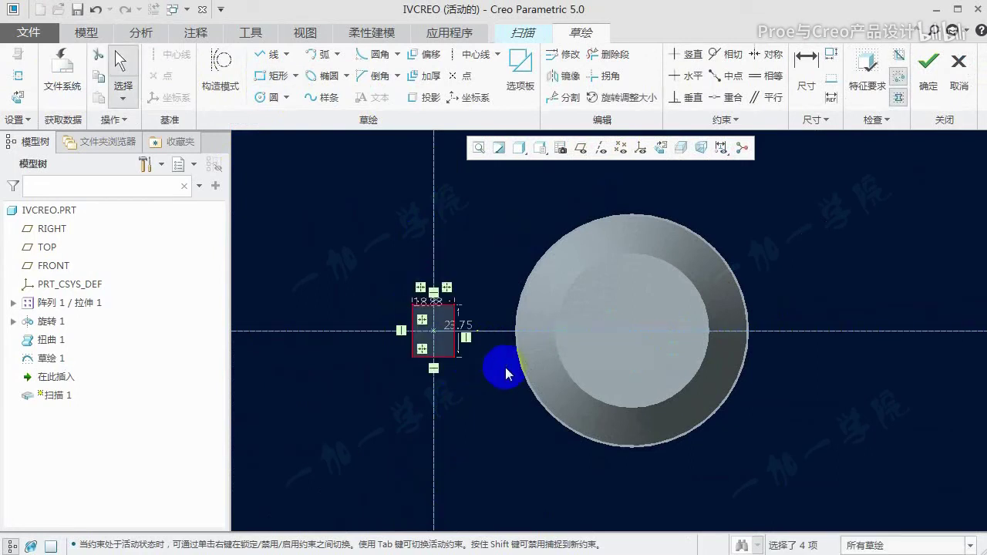
scroll(432, 309, "up", 3)
double_click(443, 295)
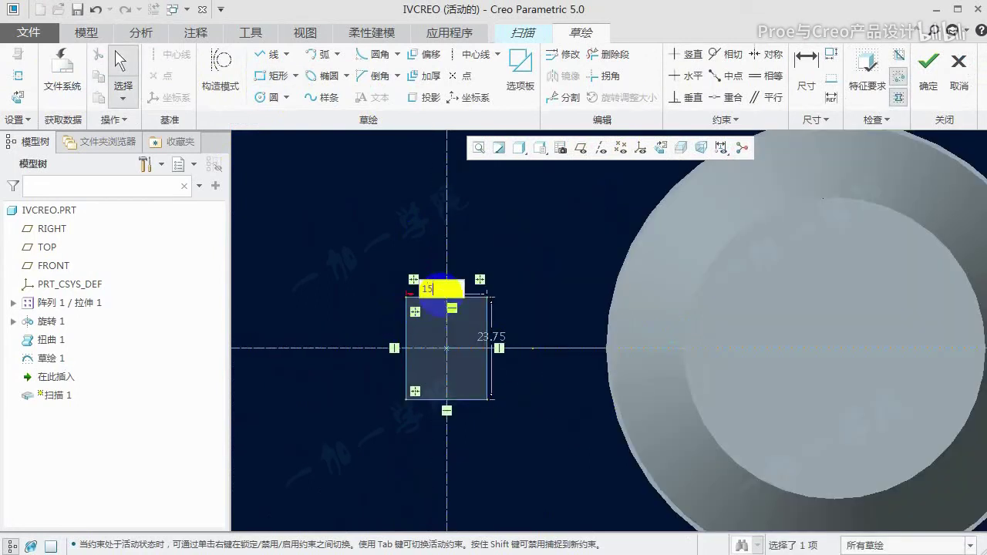
left_click(488, 345)
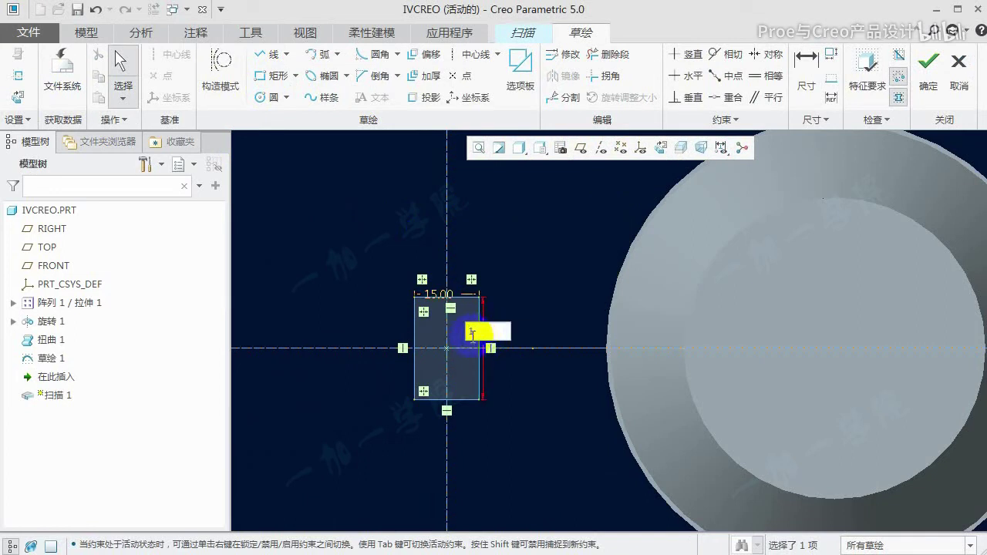
type("25")
key("Return")
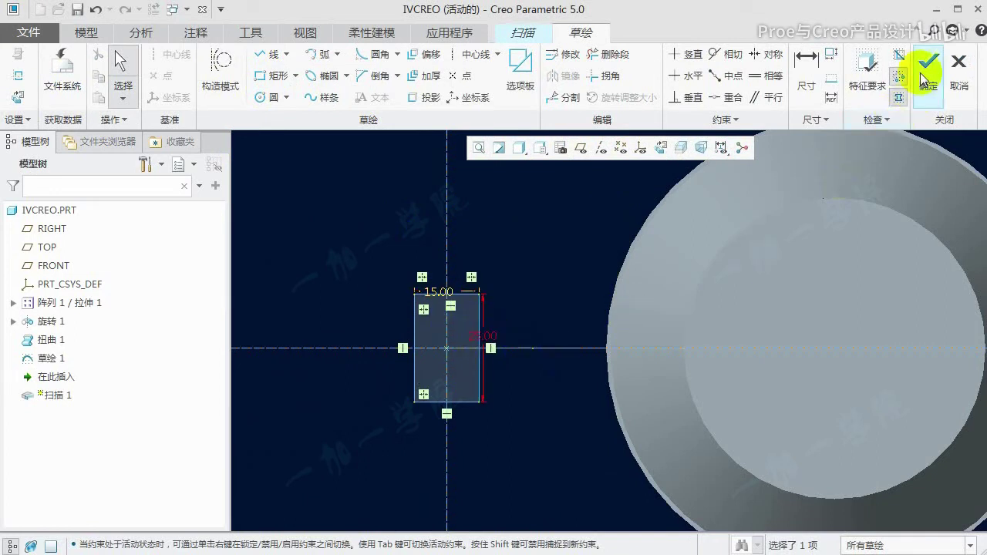
left_click(929, 70)
mouse_move(499, 334)
middle_mouse_down()
mouse_move(561, 306)
mouse_move(551, 245)
middle_mouse_up()
middle_click(586, 304)
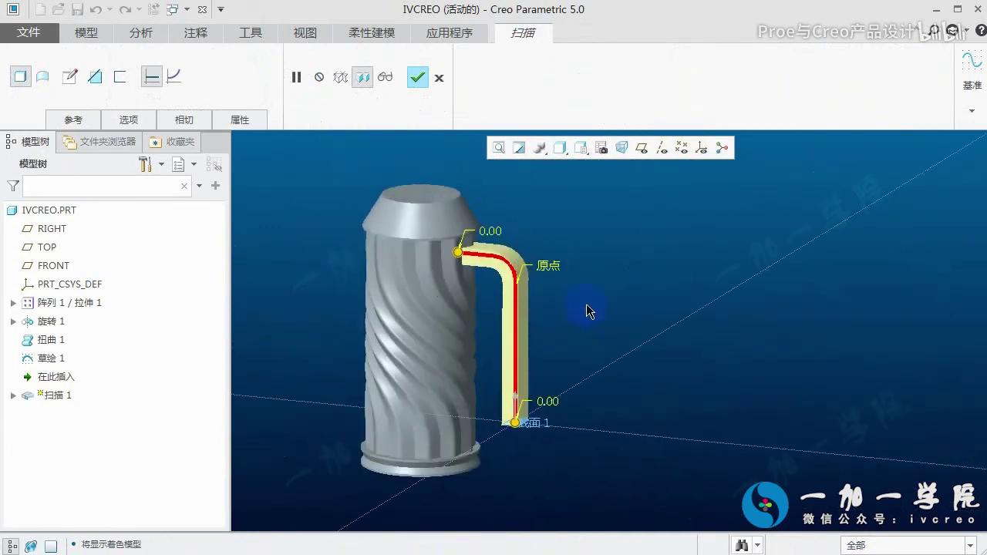
Change the handle section width from 15 to 12 and regenerate the part
double_click(513, 325)
scroll(498, 456, "down", 5)
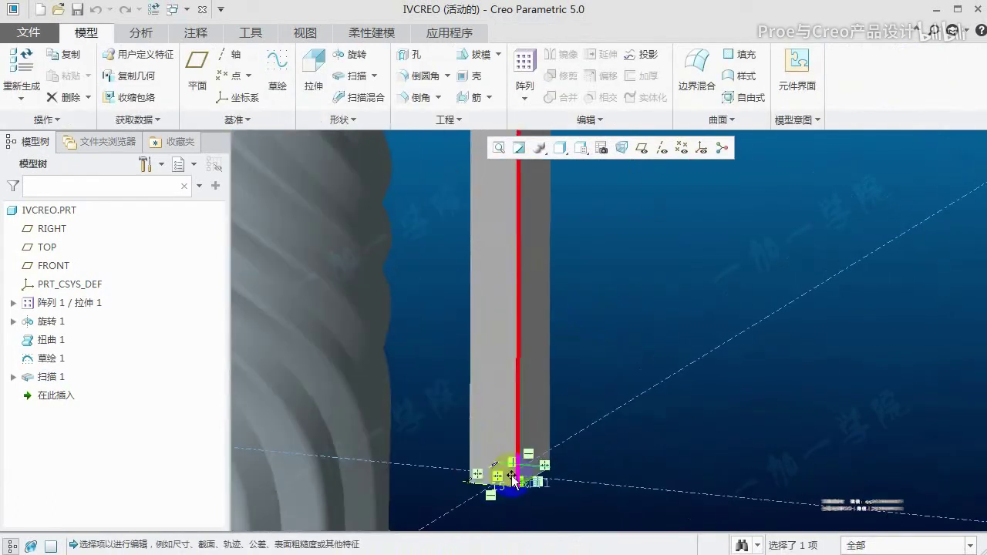
double_click(498, 450)
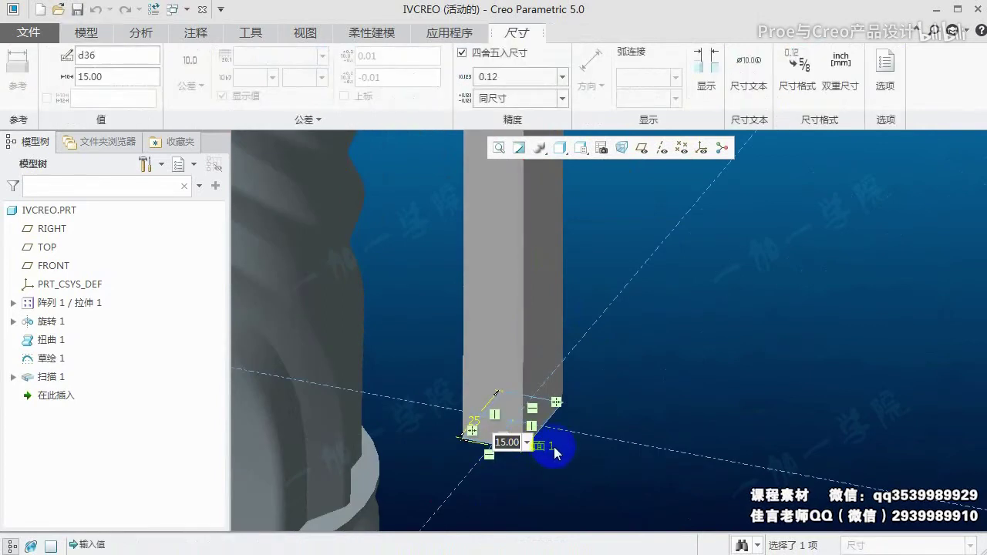
middle_click(600, 429)
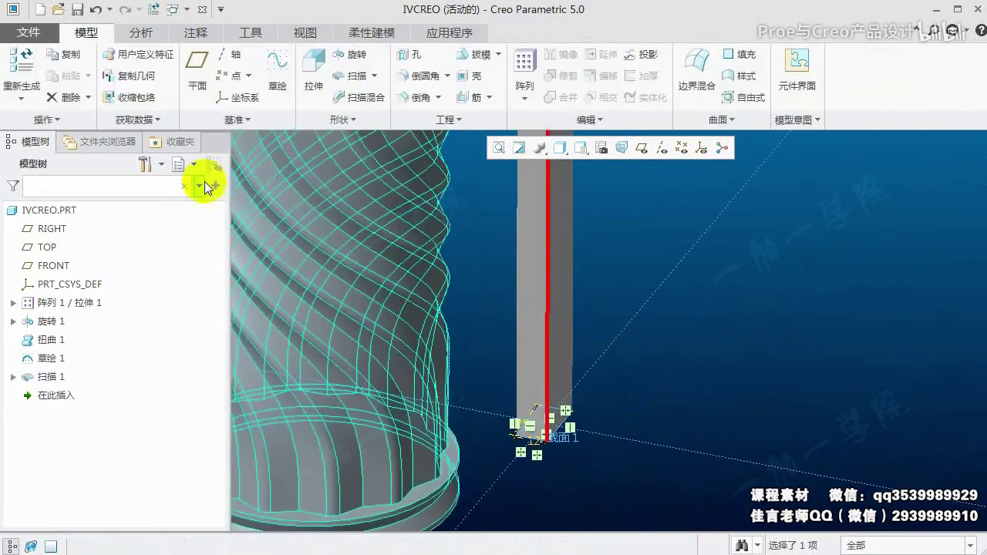
left_click(20, 70)
scroll(601, 383, "down", 10)
scroll(626, 294, "up", 3)
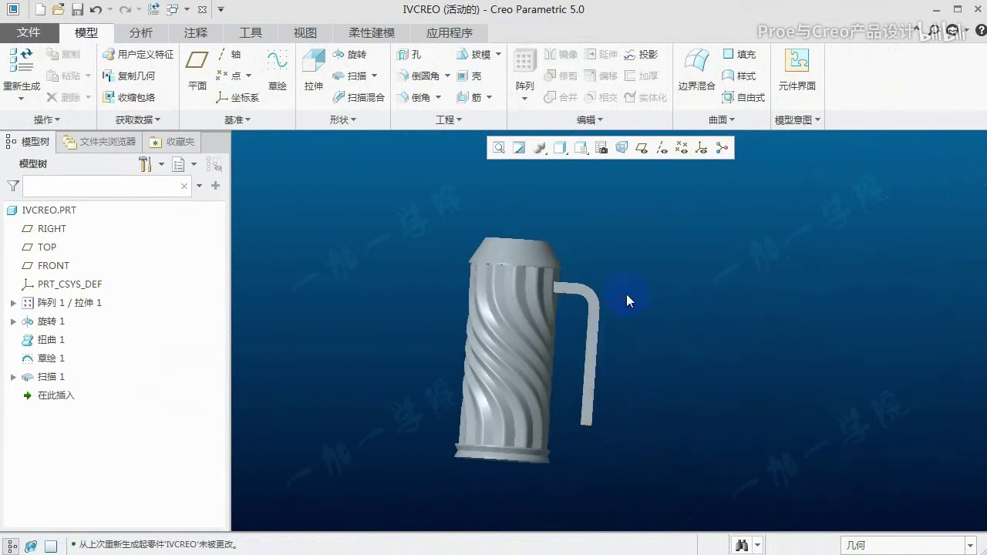
scroll(567, 296, "up", 5)
Round the handle's bend edge with a 5 radius
left_click(566, 297)
left_click(656, 227)
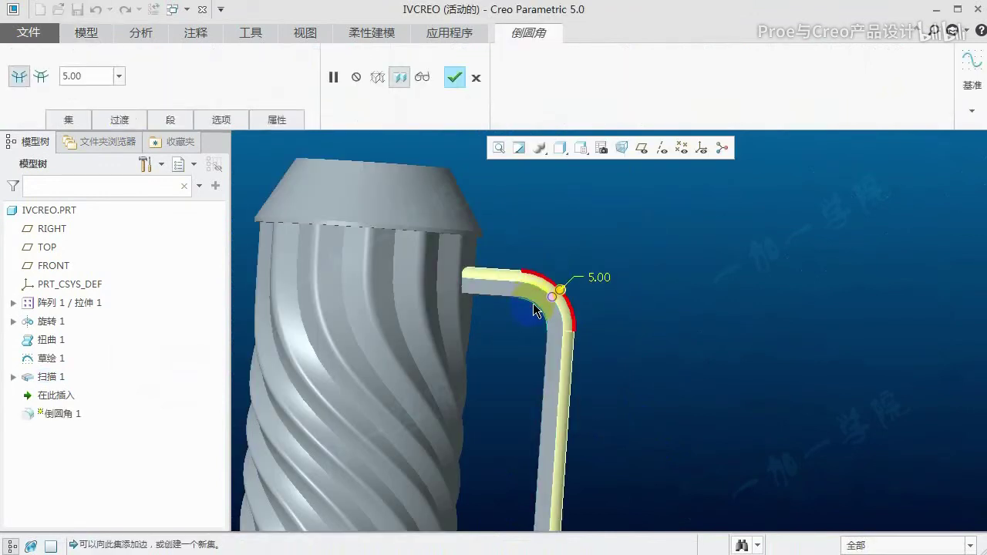
mouse_move(551, 355)
middle_mouse_down()
mouse_move(582, 297)
mouse_move(608, 297)
mouse_move(575, 260)
middle_mouse_up()
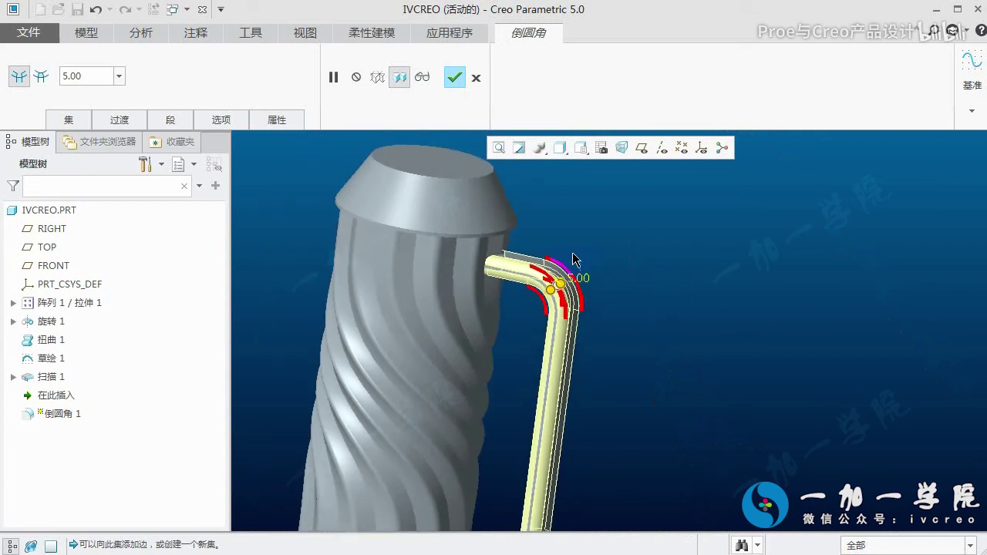
middle_click(572, 255)
Round the handle's bottom end edge with radius 3, then bring up the reference image
middle_click_drag(616, 263, 559, 356)
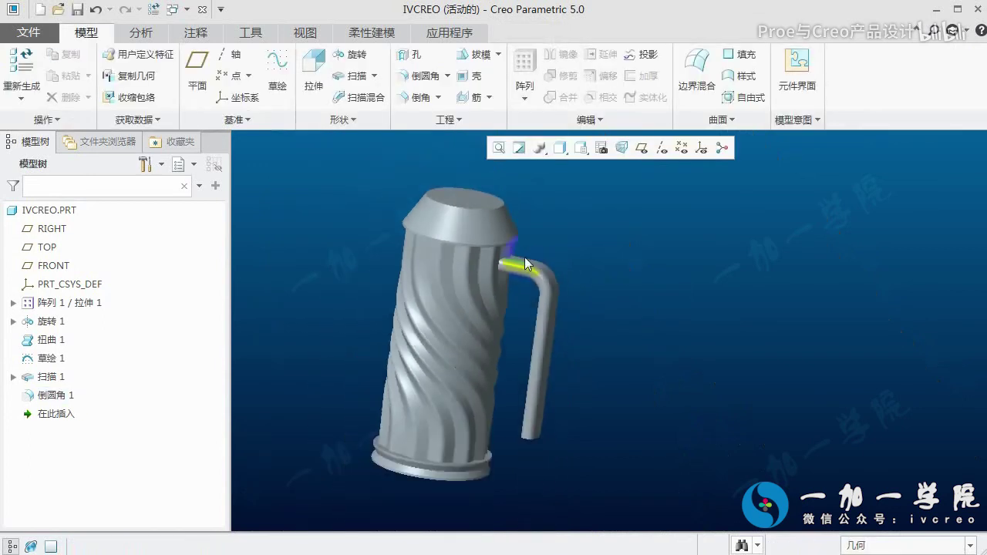
scroll(549, 463, "down", 3)
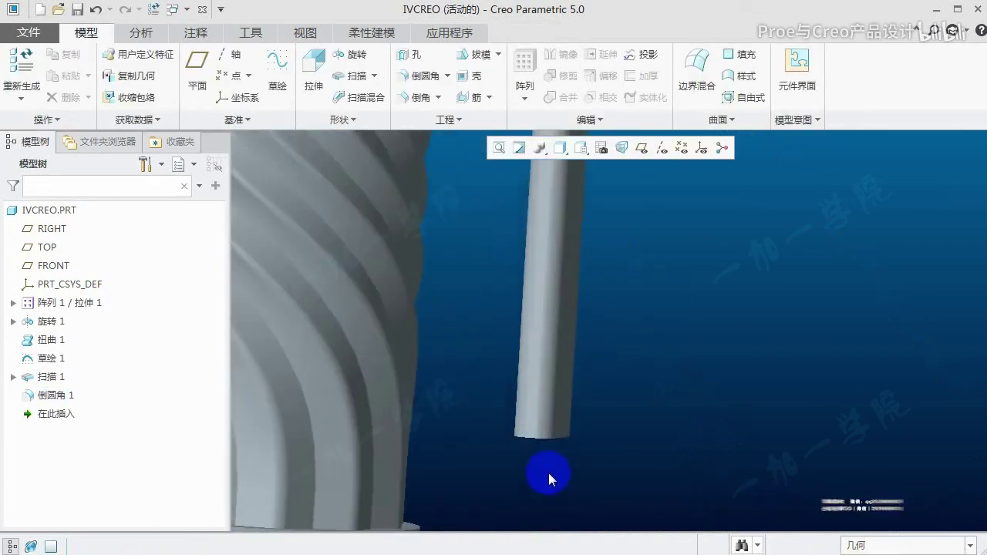
scroll(545, 440, "down", 2)
left_click(545, 427)
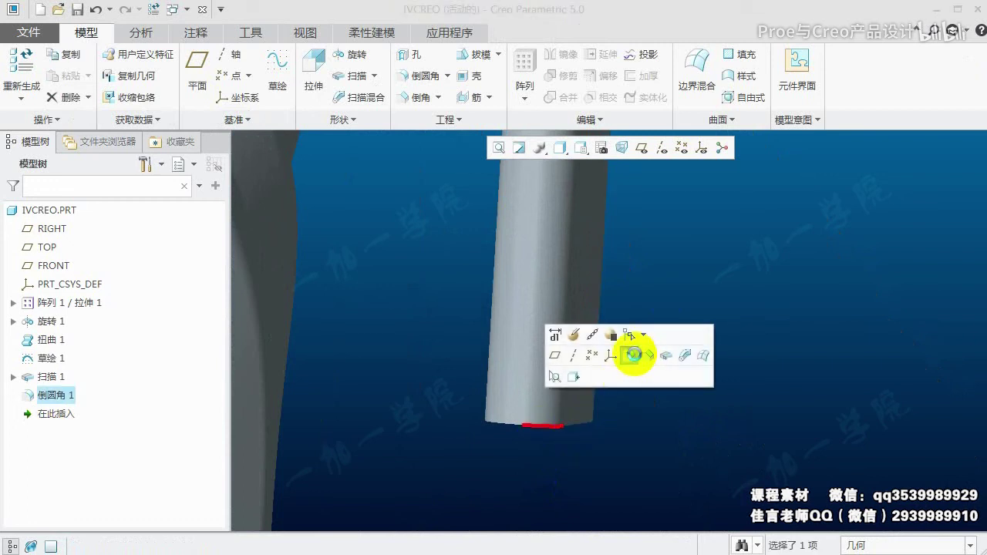
left_click(633, 358)
scroll(550, 415, "up", 2)
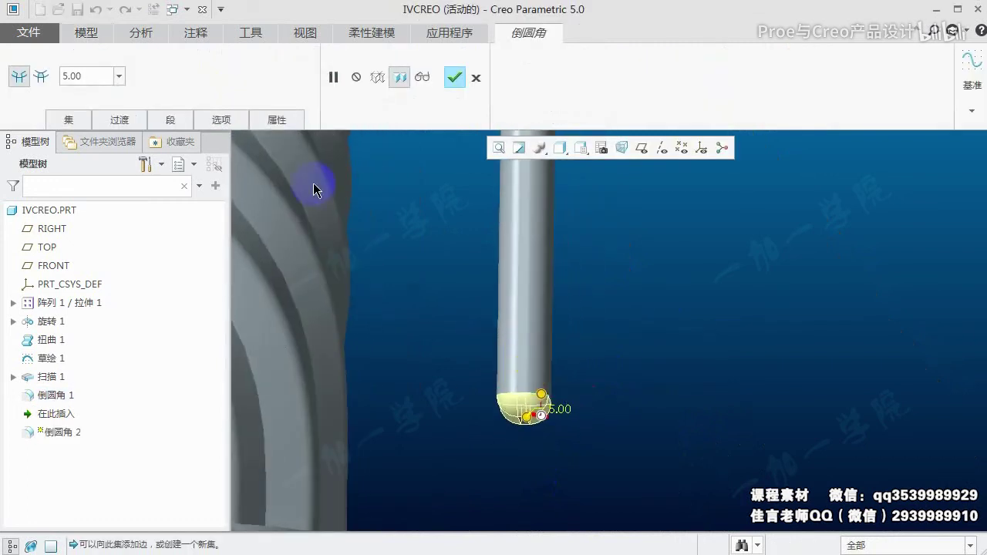
double_click(80, 76)
type("3")
key("Return")
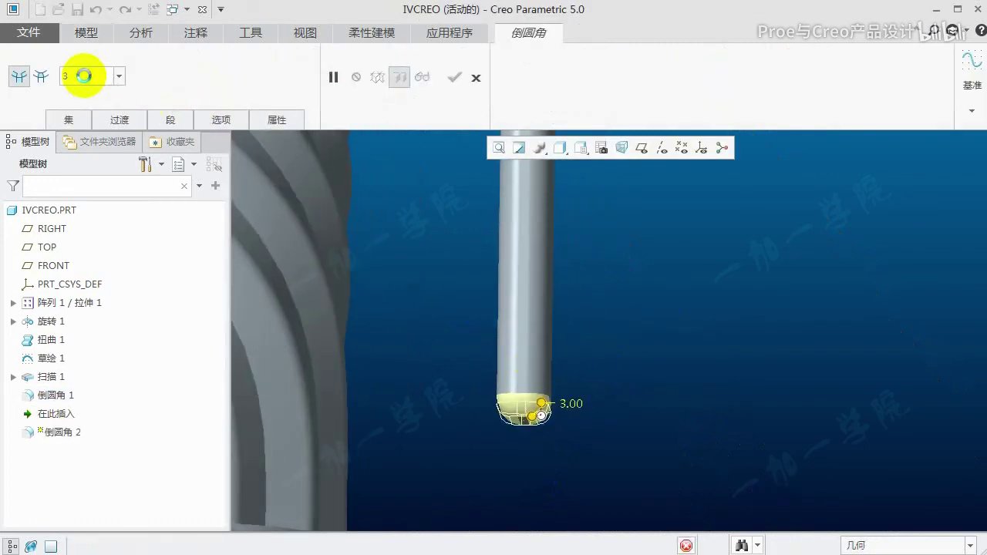
middle_click(407, 457)
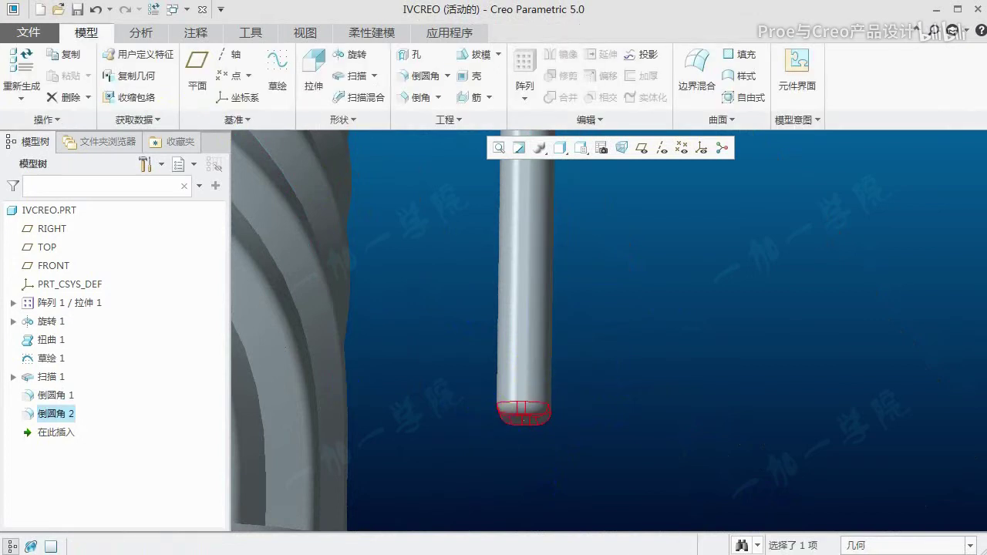
key("alt+Tab")
Mark the reference kettle's left side, right side and base line in red
left_click_drag(712, 199, 710, 273)
left_click_drag(852, 215, 863, 282)
left_click_drag(768, 456, 899, 457)
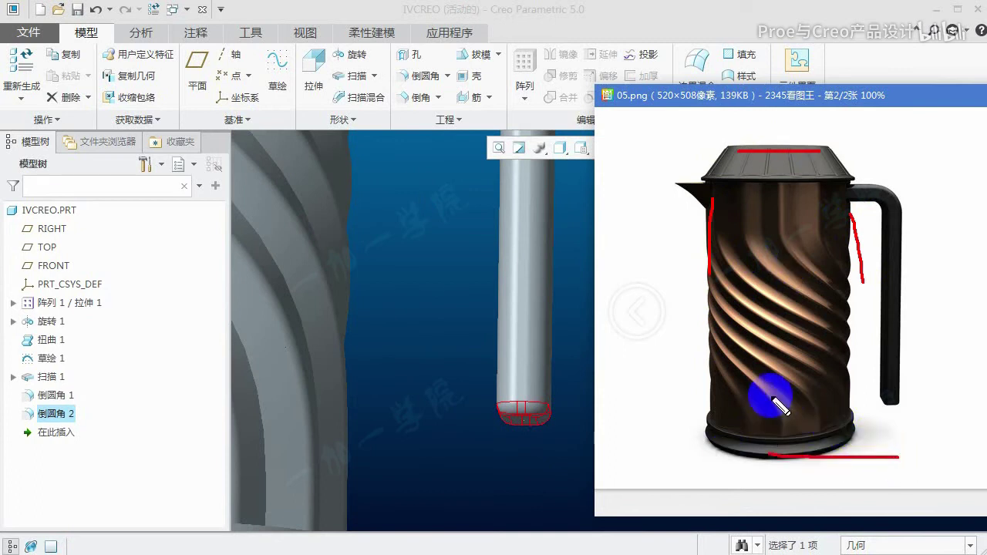
Turn on Creo's datum planes, then trace the spout's line on the reference image
left_click(445, 334)
mouse_move(445, 335)
middle_mouse_down()
mouse_move(594, 400)
mouse_move(552, 325)
middle_mouse_up()
scroll(595, 400, "up", 5)
left_click(645, 147)
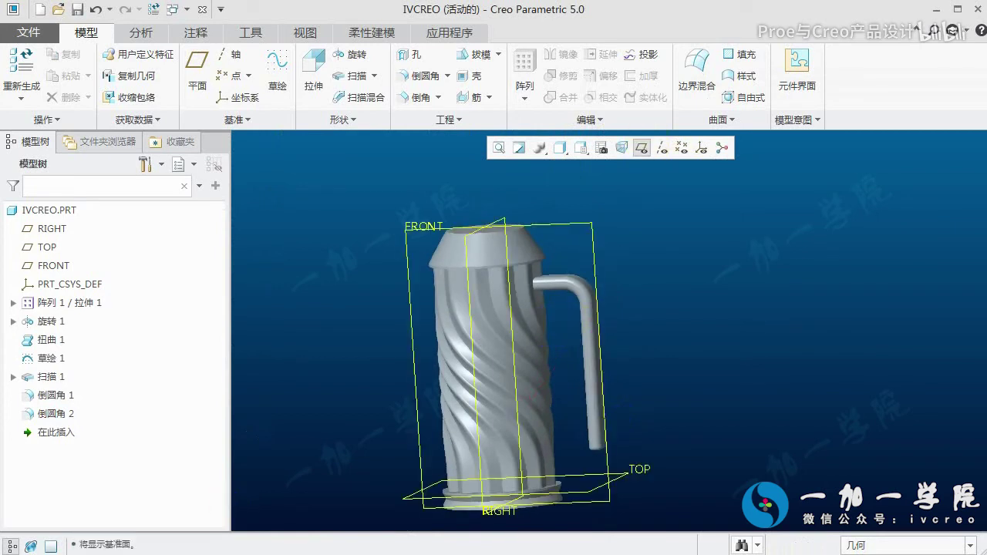
key("alt+Tab")
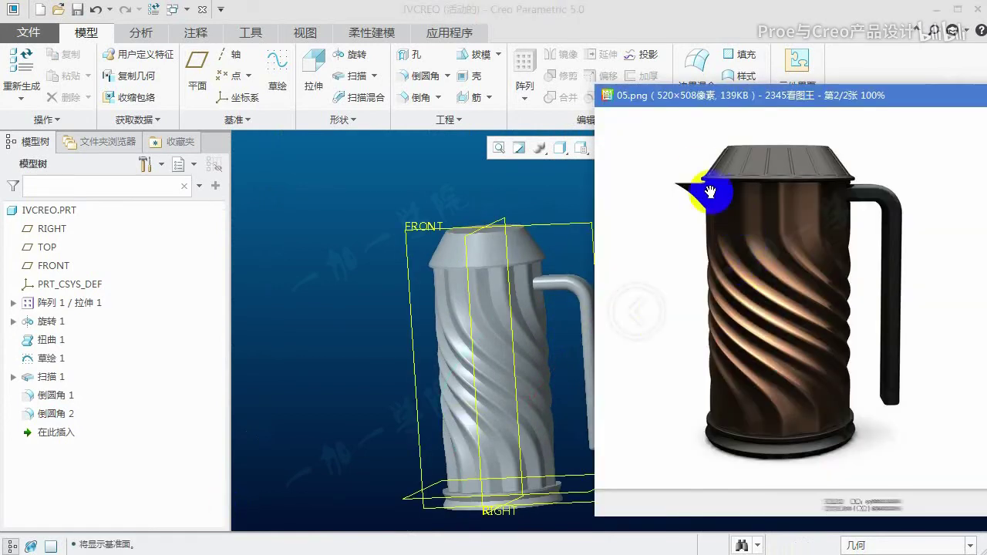
scroll(711, 192, "up", 3)
left_click_drag(657, 205, 760, 216)
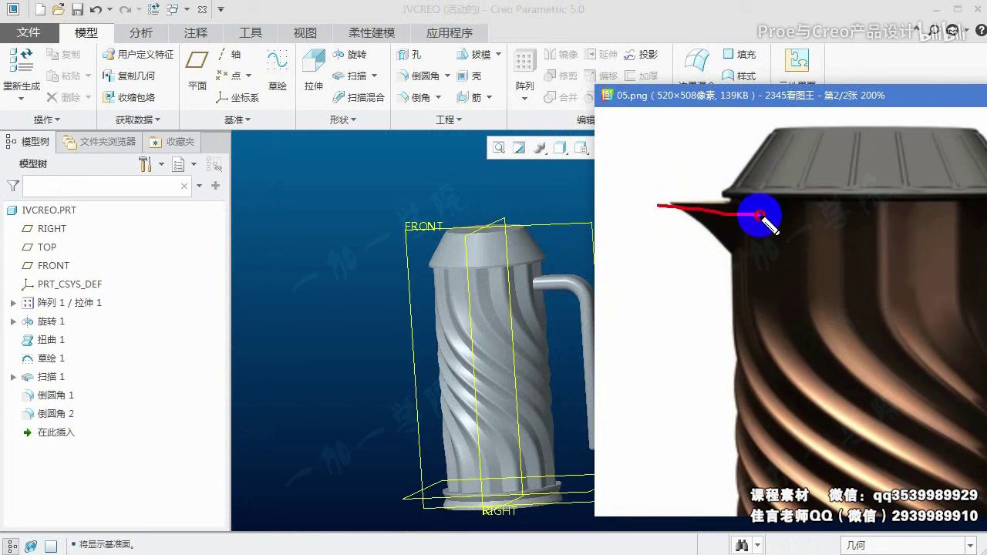
scroll(776, 335, "down", 3)
scroll(776, 335, "down", 3)
Select the FRONT plane and start a new sketch on it
left_click(415, 230)
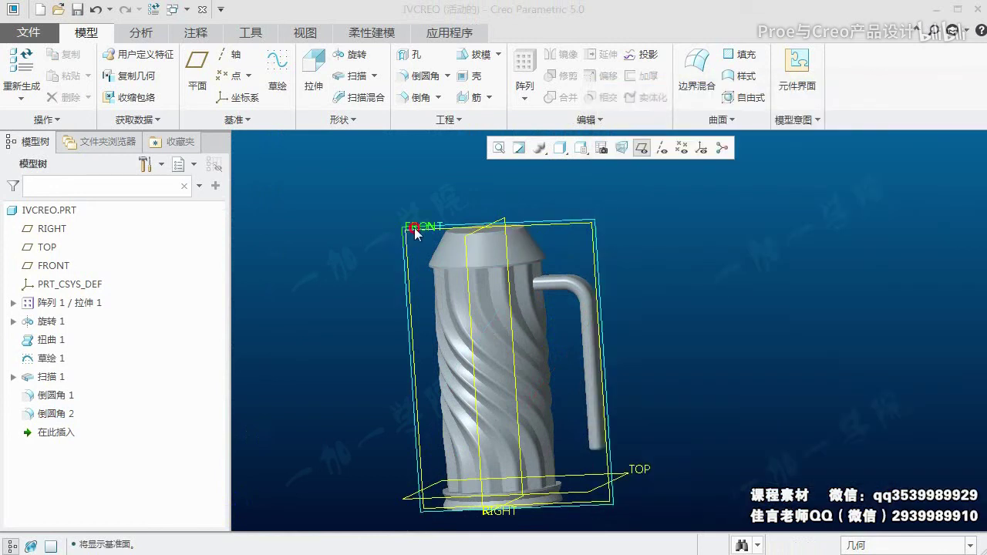
left_click(415, 230)
left_click(278, 73)
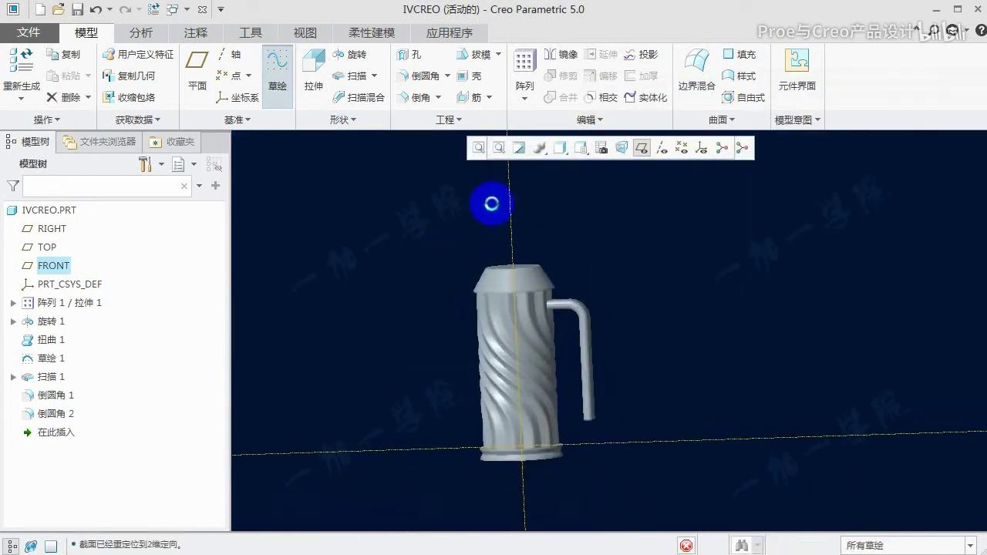
Hide the datum planes and draw the spout's short path line in Sketch 2
left_click(580, 148)
scroll(419, 253, "up", 2)
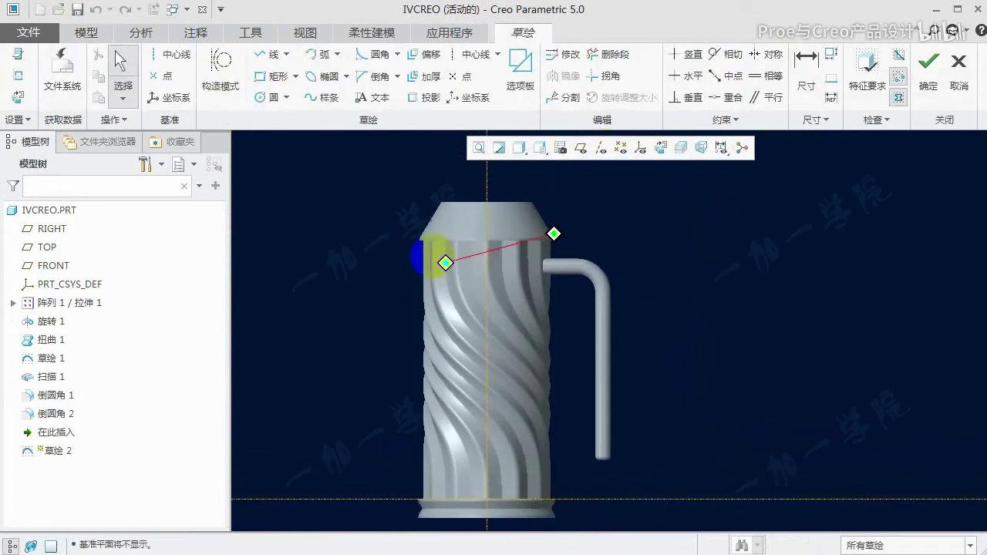
left_click(266, 54)
scroll(383, 276, "up", 1)
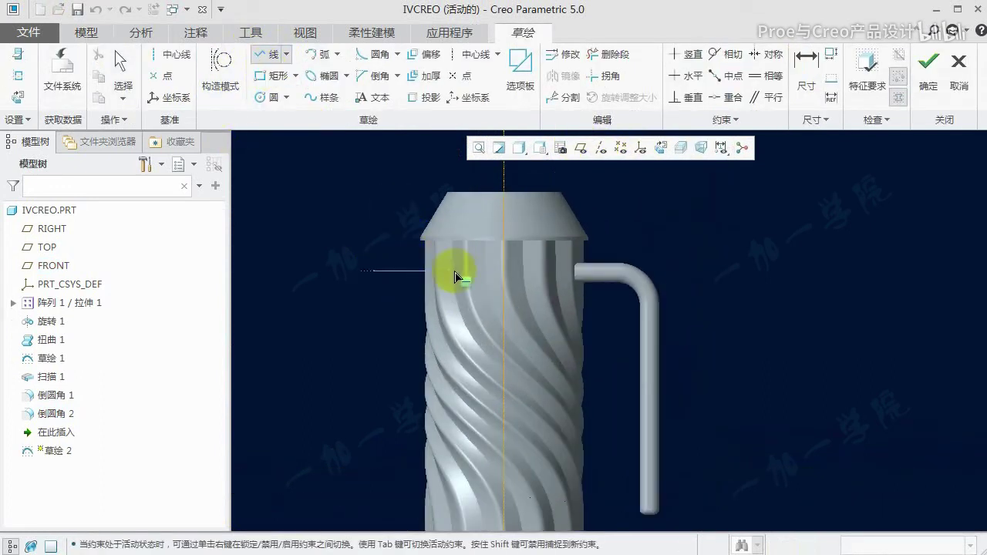
middle_click(441, 297)
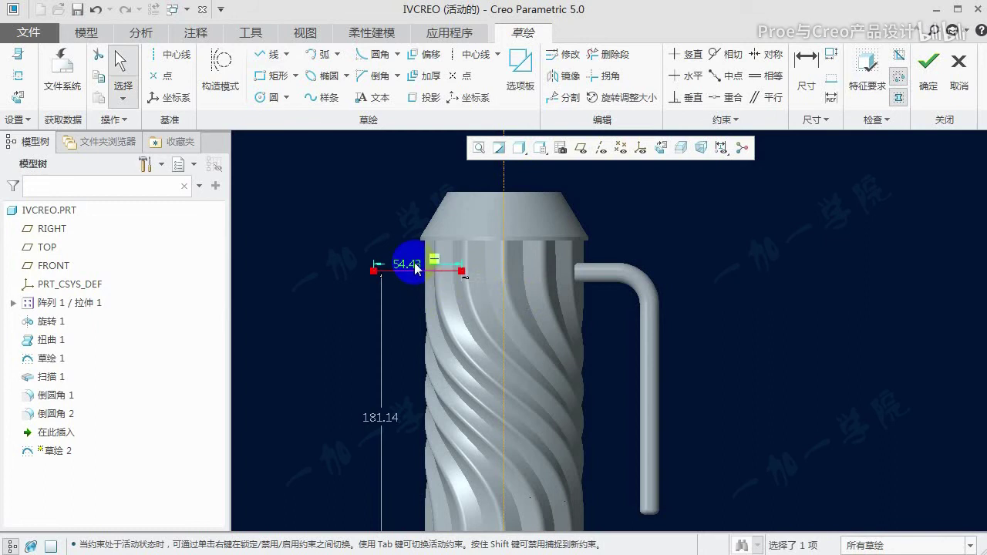
Dimension the path line at 25 offset, 55 length and 190 height, then accept Sketch 2
double_click(490, 277)
key("Return")
double_click(416, 267)
type("55")
key("Return")
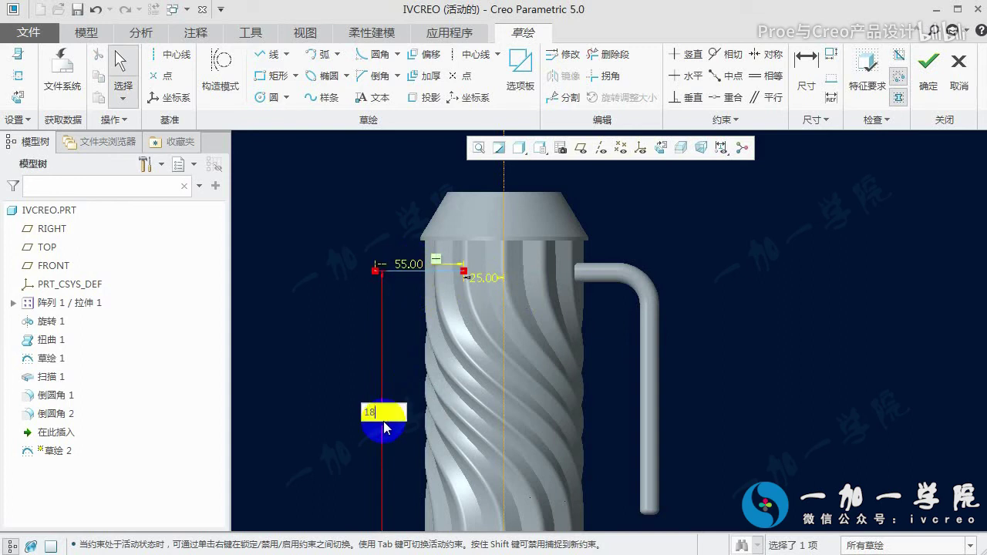
type("0")
key("Return")
scroll(375, 304, "up", 4)
scroll(370, 376, "down", 3)
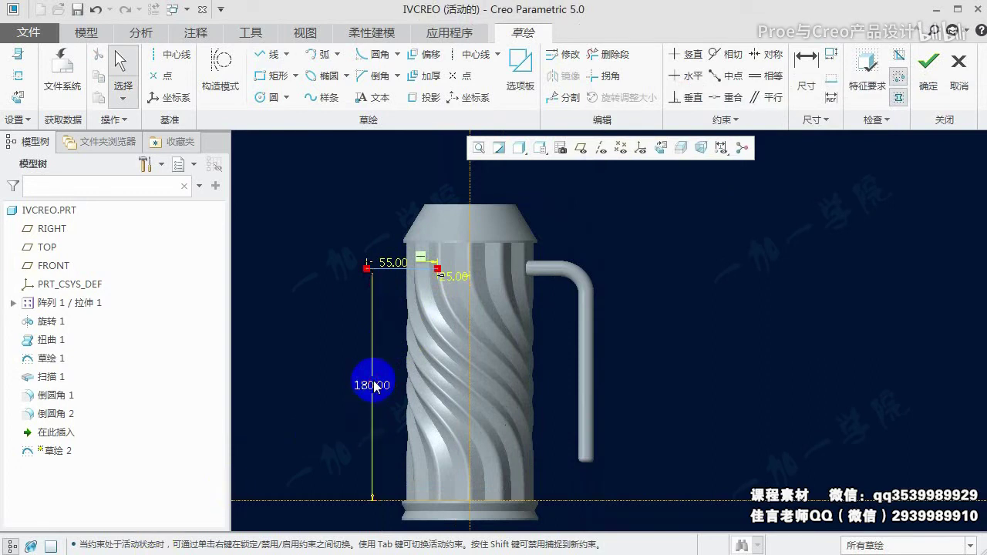
type("190")
key("Return")
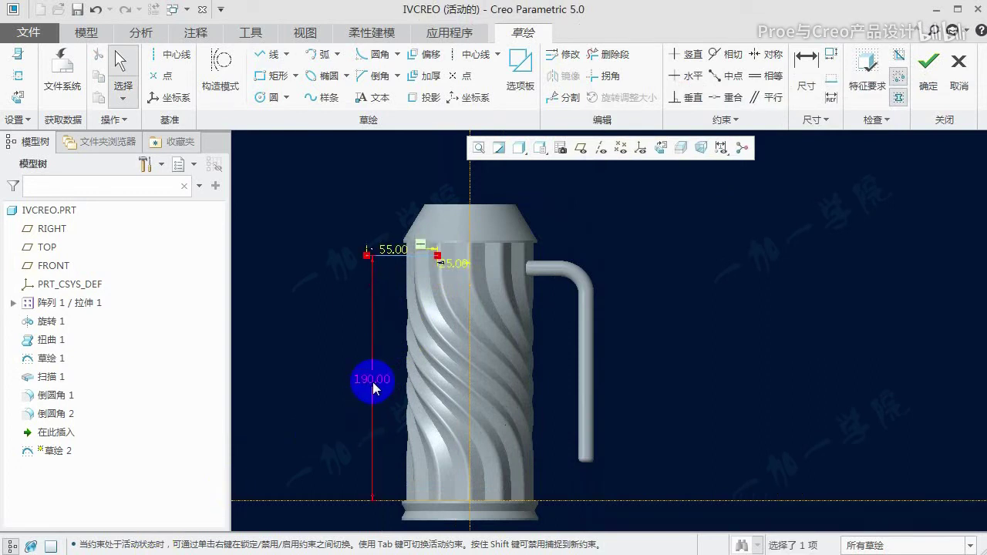
left_click(929, 66)
mouse_move(414, 270)
middle_mouse_down()
mouse_move(457, 295)
mouse_move(432, 246)
middle_mouse_up()
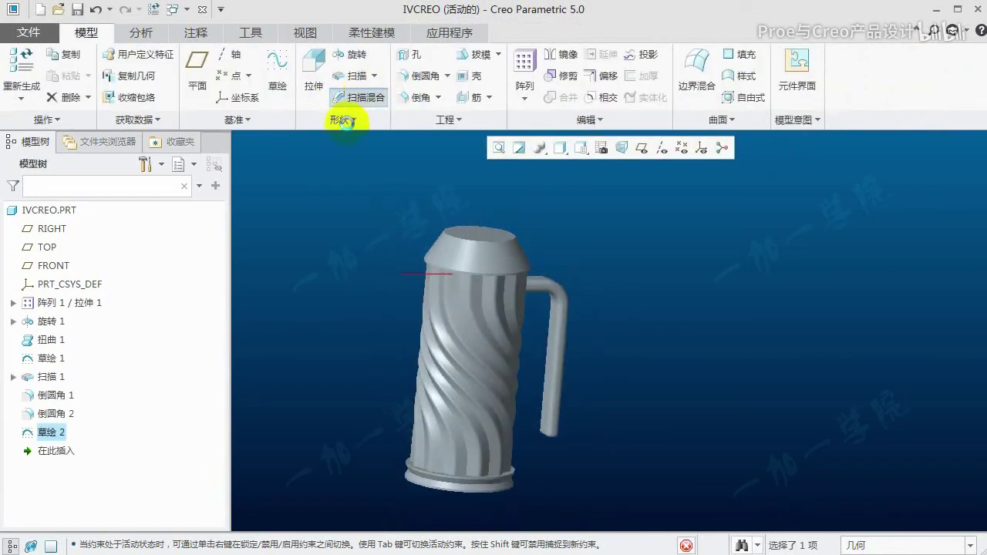
Start a swept blend along the path line with a single point as its first section
left_click(357, 97)
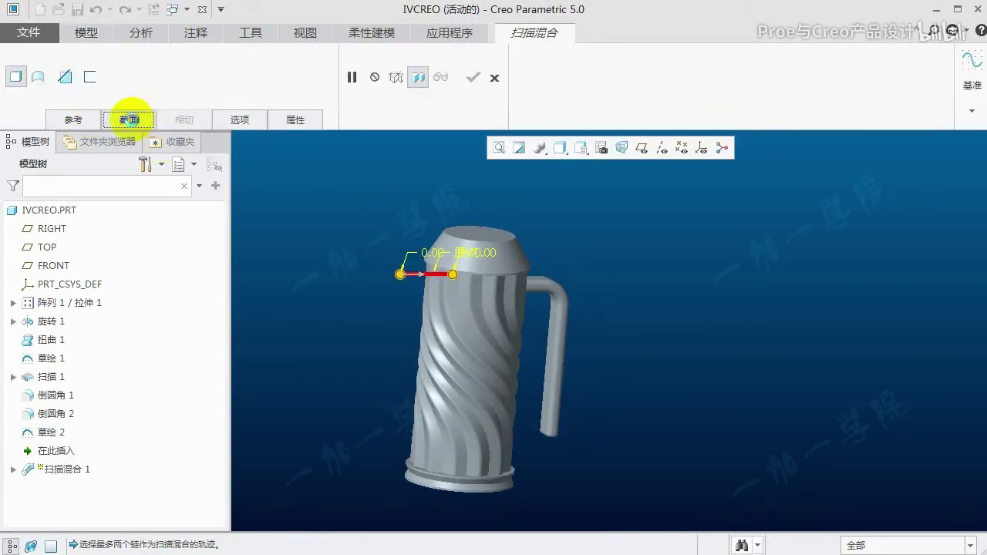
left_click(129, 120)
left_click(258, 280)
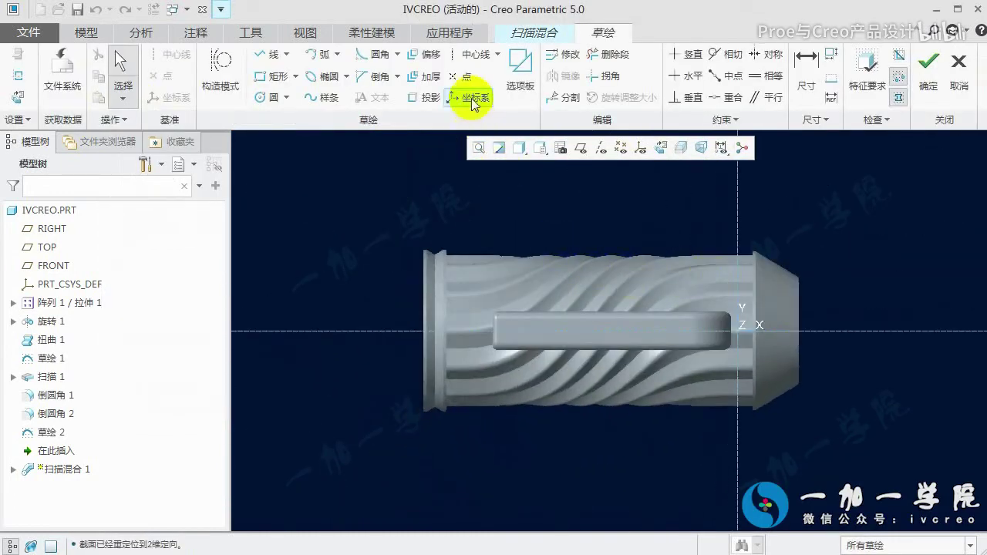
left_click(464, 77)
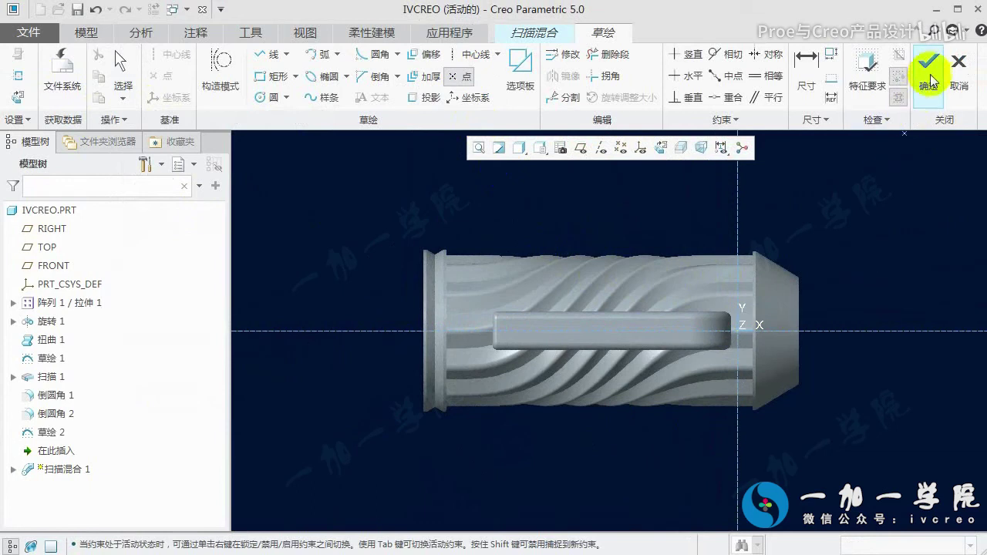
left_click(930, 77)
mouse_move(694, 332)
middle_mouse_down()
mouse_move(745, 362)
mouse_move(671, 312)
middle_mouse_up()
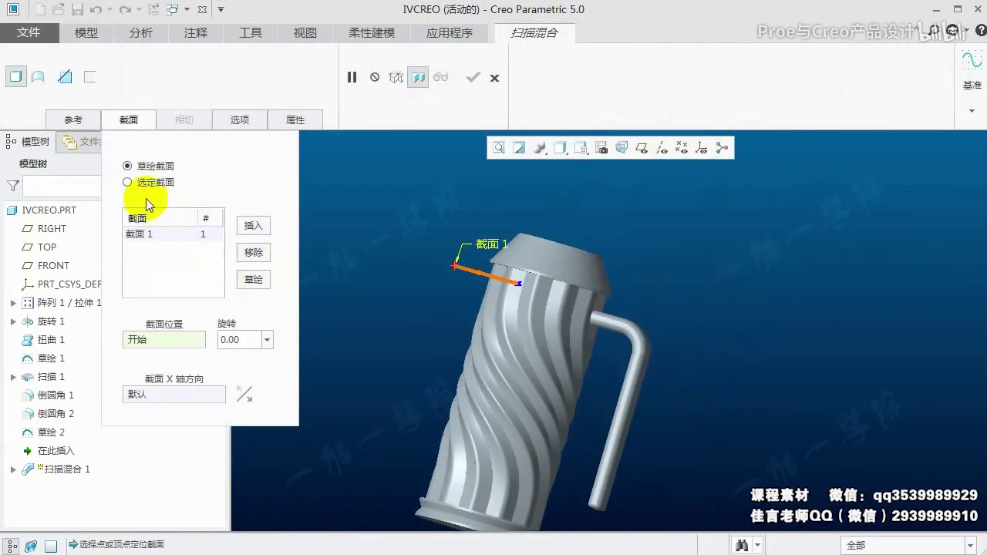
Add a second section sketched as a triangle with its two slanted sides made equal
left_click(248, 224)
left_click(254, 280)
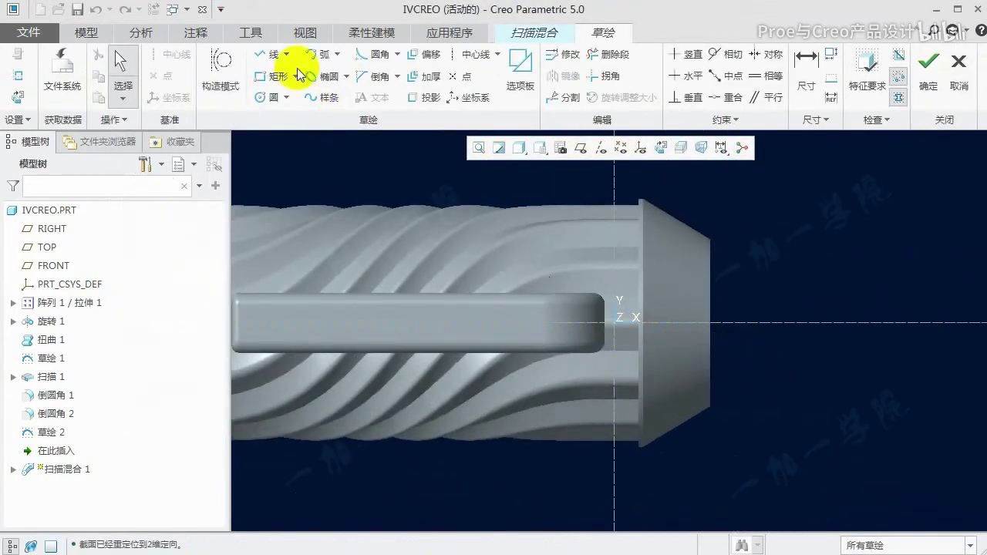
left_click(262, 65)
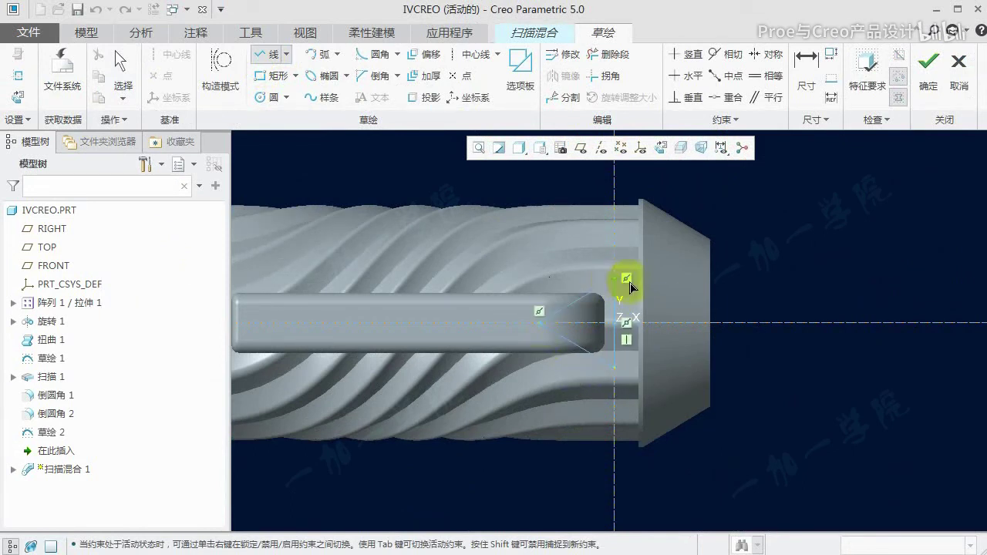
left_click(771, 76)
left_click(588, 282)
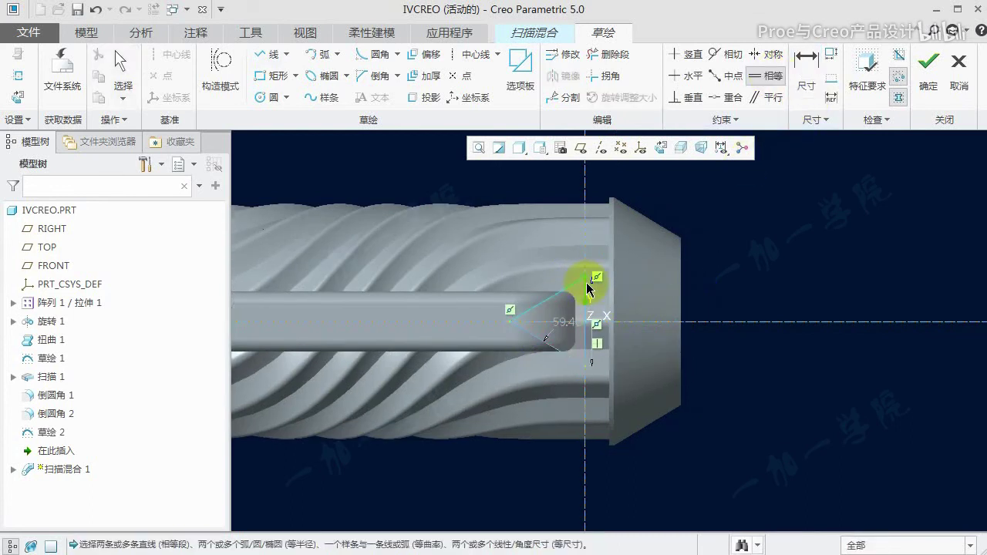
left_click(564, 359)
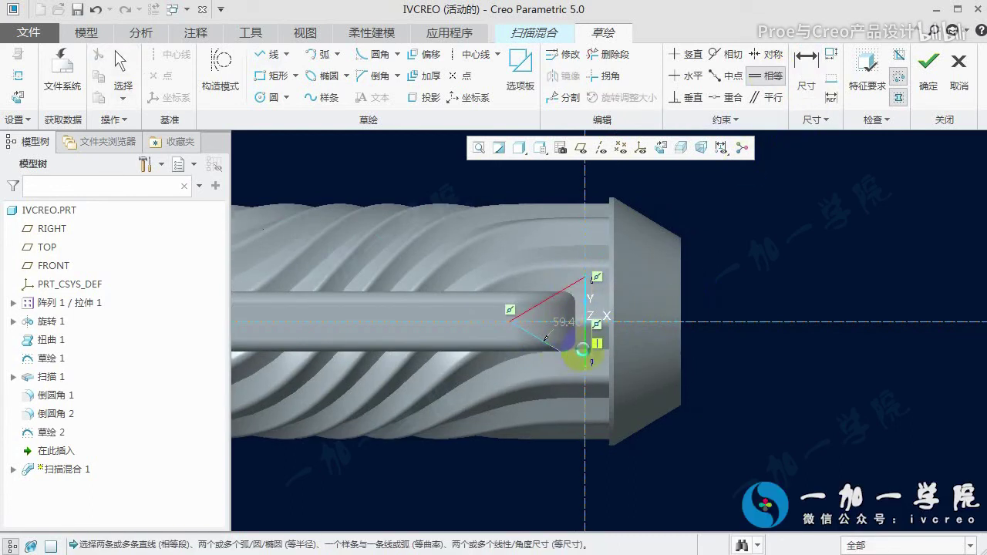
middle_click(646, 359)
middle_click(609, 318)
left_click(601, 317)
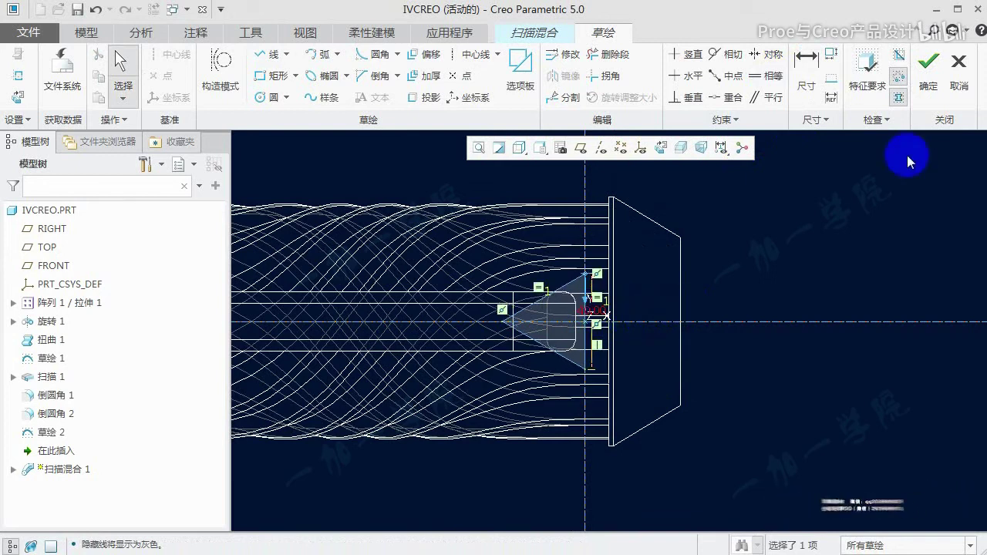
left_click(928, 66)
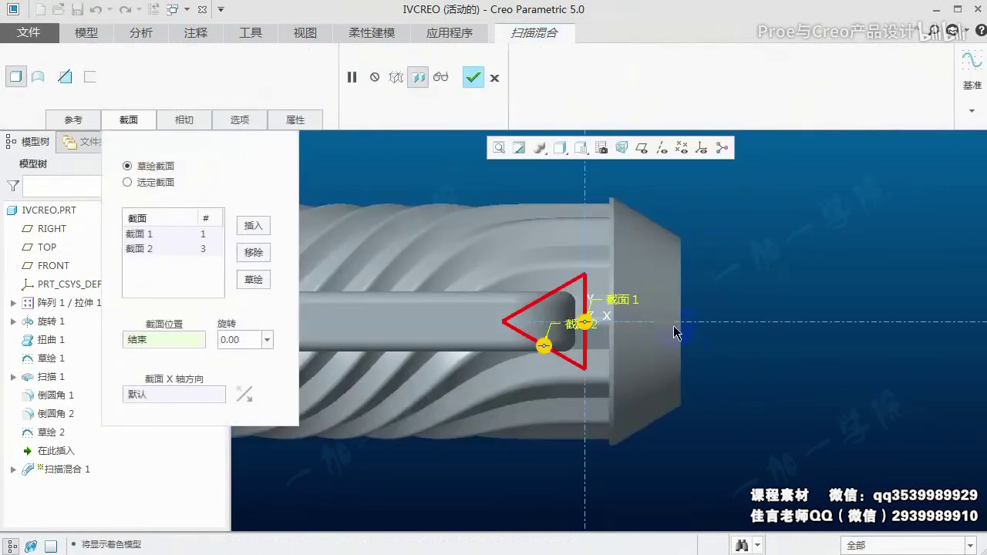
Complete the swept blend to produce the pointed spout on the kettle
mouse_move(589, 247)
middle_mouse_down()
mouse_move(681, 385)
mouse_move(496, 278)
mouse_move(529, 282)
mouse_move(539, 325)
middle_mouse_up()
middle_click(539, 321)
mouse_move(502, 298)
middle_mouse_down()
mouse_move(437, 246)
mouse_move(437, 277)
middle_mouse_up()
scroll(428, 225, "down", 3)
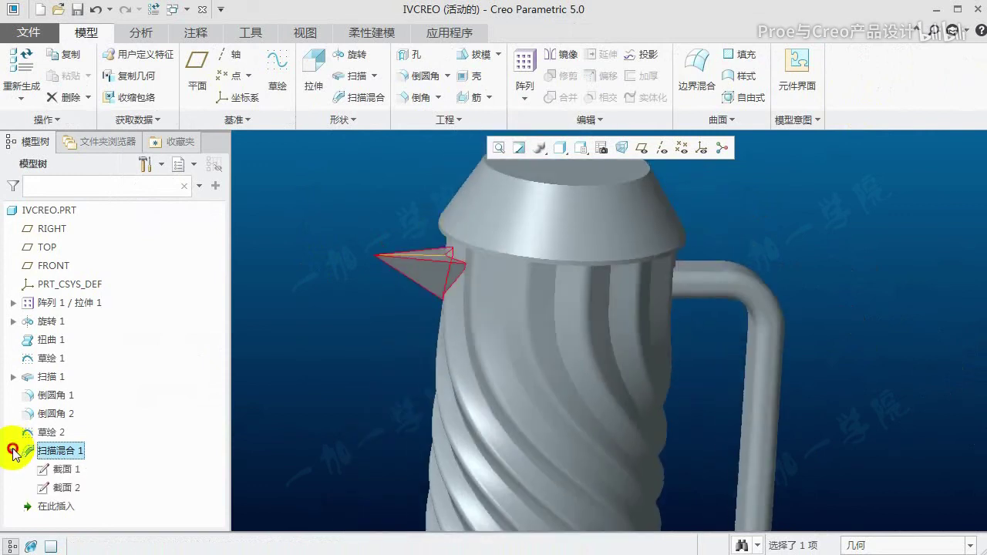
Change Section 2's triangle dimension from 40.00 to 60 and regenerate the model
left_click(67, 487)
left_click(75, 418)
mouse_move(458, 308)
middle_mouse_down()
mouse_move(493, 278)
mouse_move(472, 255)
middle_mouse_up()
double_click(466, 240)
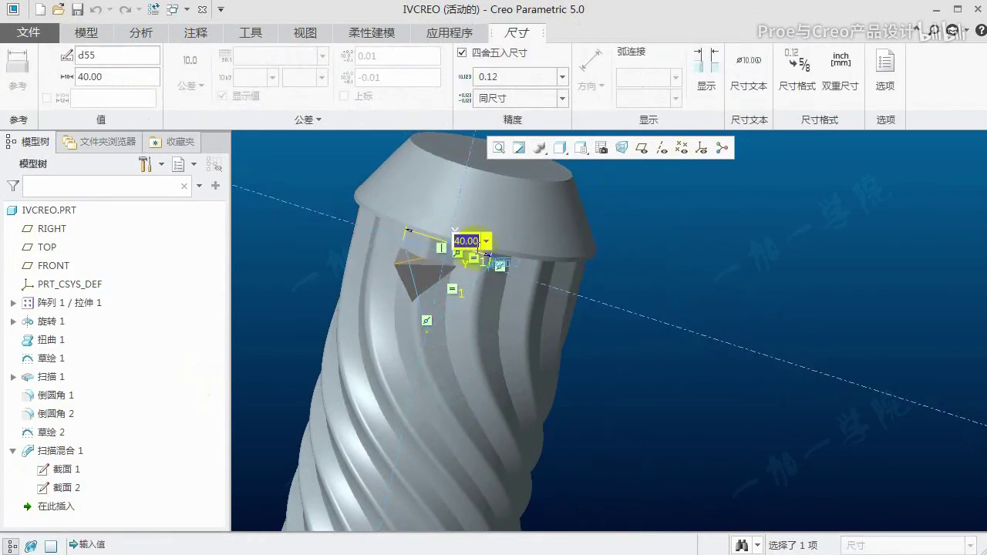
type("60")
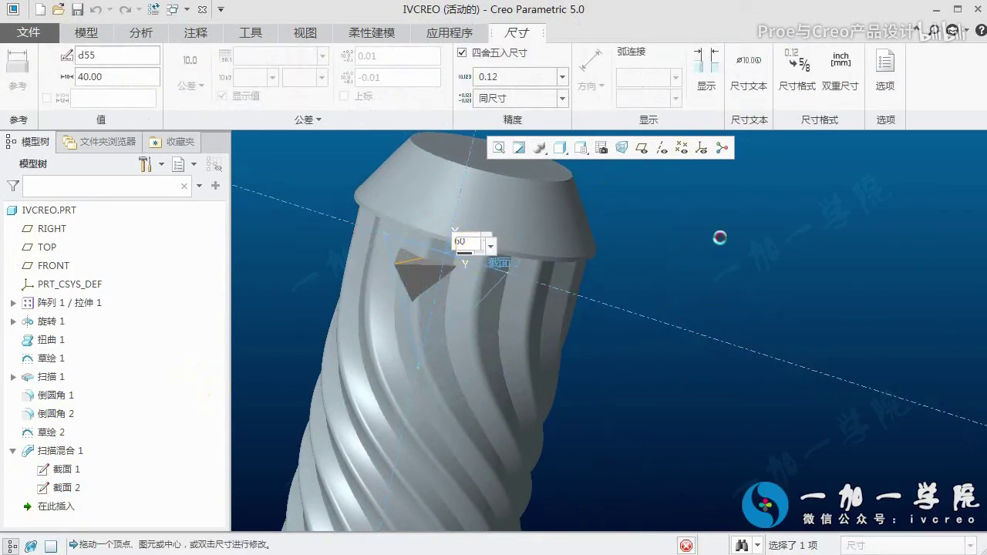
left_click(718, 233)
left_click(20, 62)
mouse_move(442, 311)
middle_mouse_down()
mouse_move(375, 293)
mouse_move(502, 335)
mouse_move(463, 312)
middle_mouse_up()
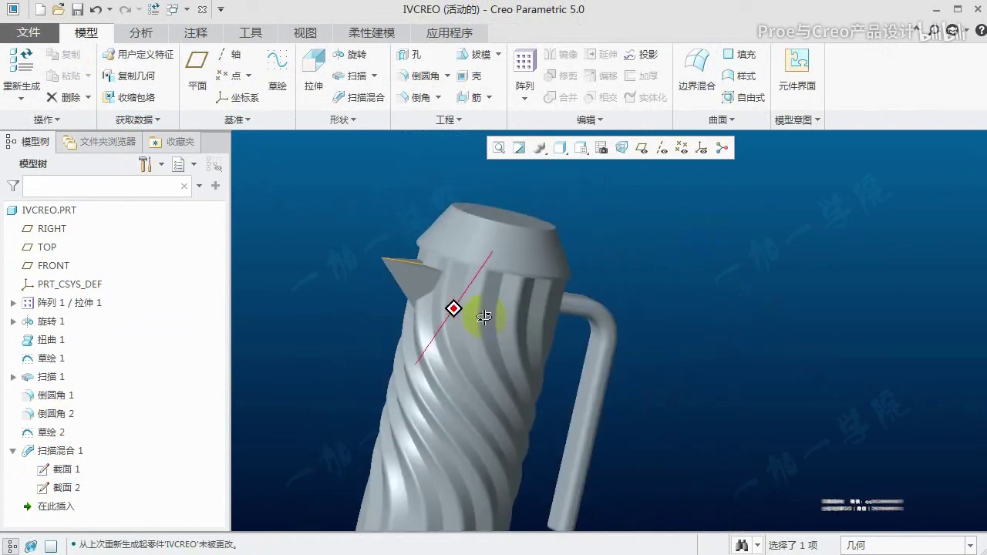
Add a round of radius 8 to the spout's outer edge
left_click(442, 249)
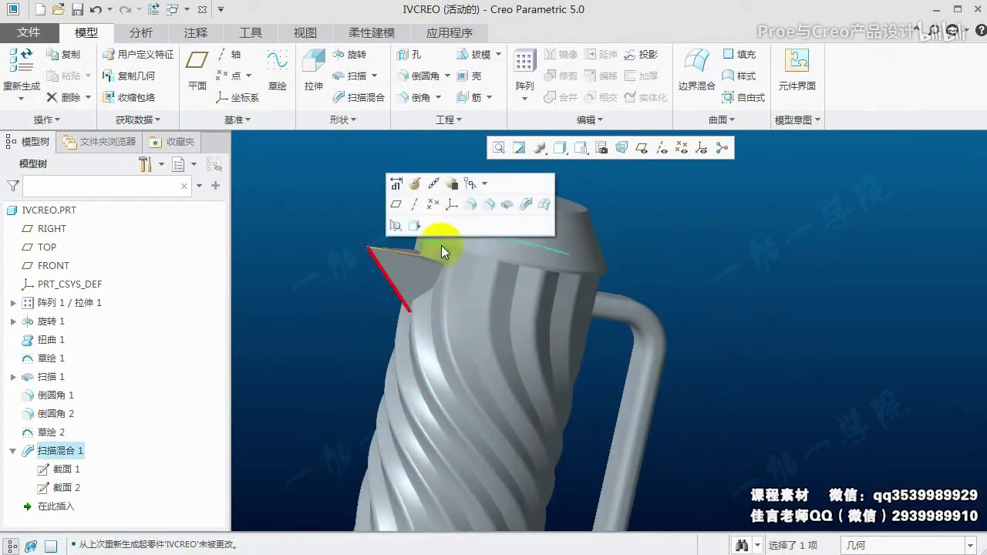
left_click(474, 206)
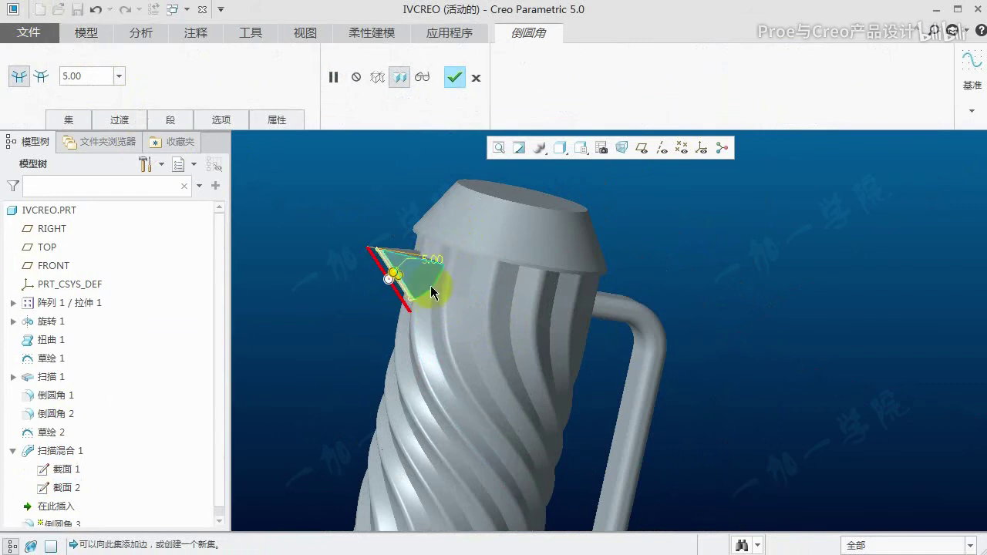
middle_click_drag(431, 292, 433, 302)
double_click(430, 260)
type("8")
key("Return")
mouse_move(429, 262)
middle_mouse_down()
mouse_move(423, 297)
mouse_move(692, 257)
middle_mouse_up()
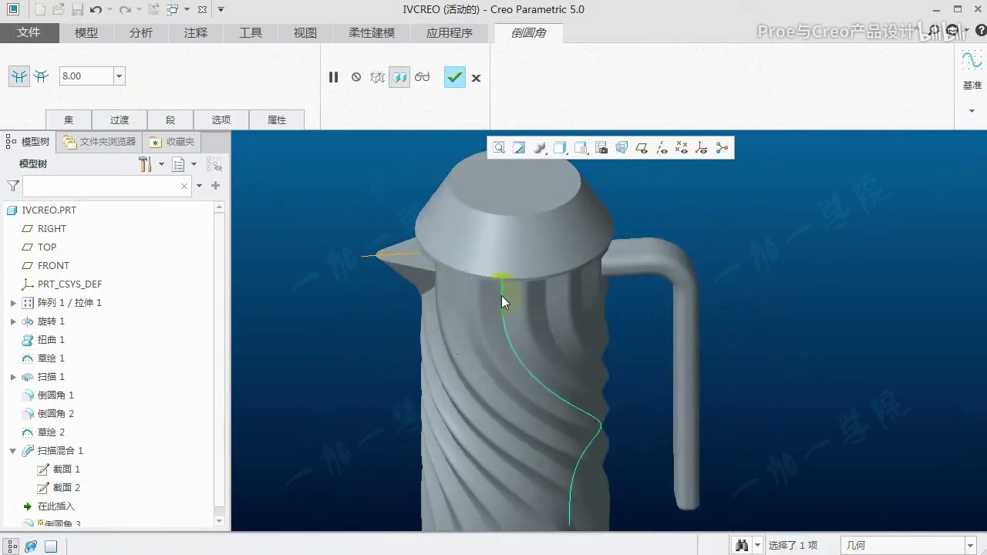
middle_click(501, 296)
middle_click_drag(500, 293, 496, 290)
scroll(471, 301, "down", 2)
scroll(446, 307, "down", 2)
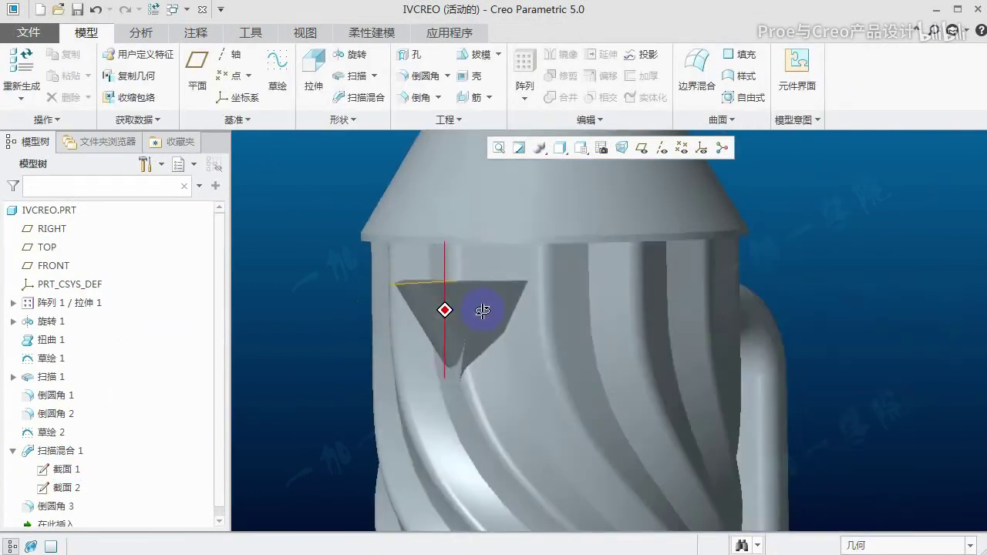
scroll(416, 286, "down", 2)
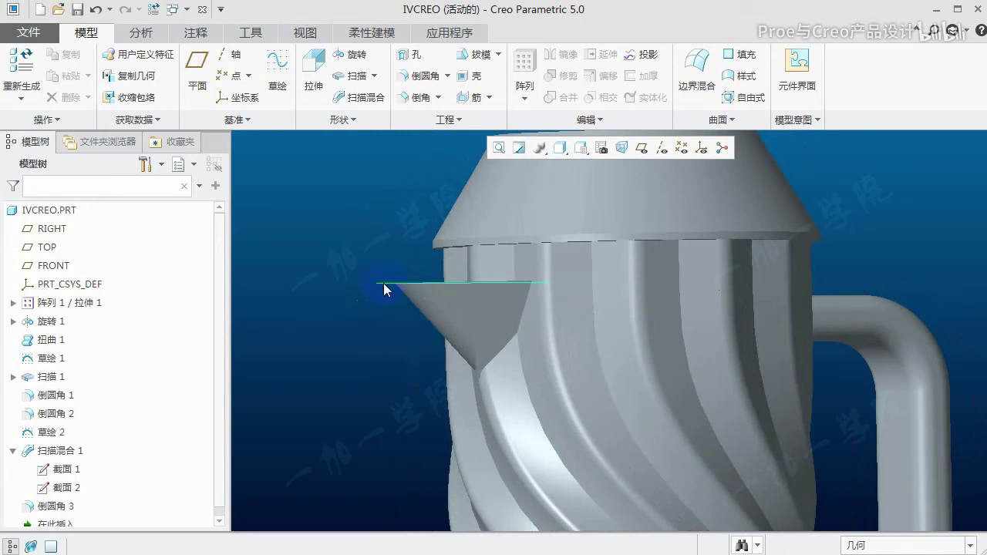
Start a sweep along the spout's path line, then cancel it
left_click(384, 283)
left_click(486, 224)
mouse_move(502, 280)
middle_mouse_down()
mouse_move(496, 337)
mouse_move(512, 335)
mouse_move(463, 359)
mouse_move(452, 379)
middle_mouse_up()
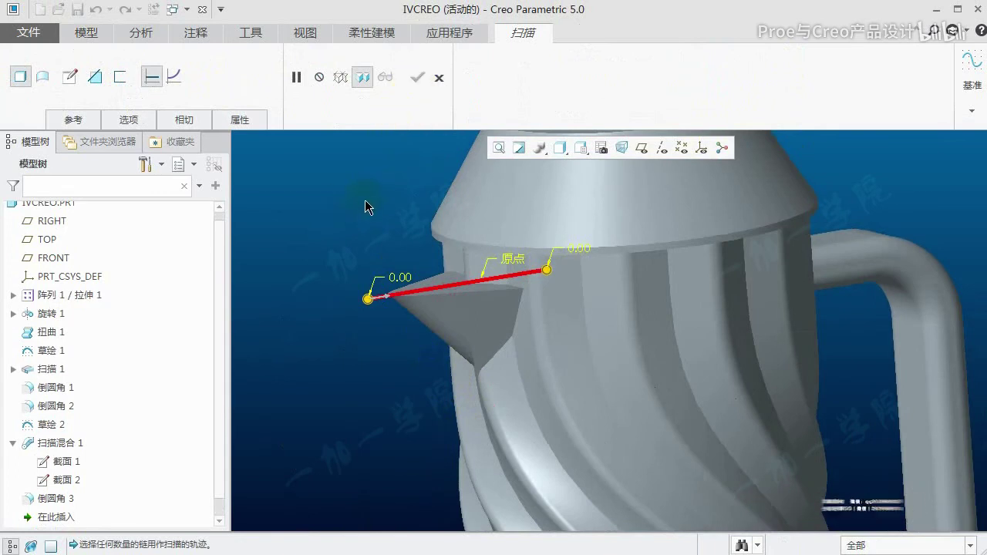
left_click(439, 77)
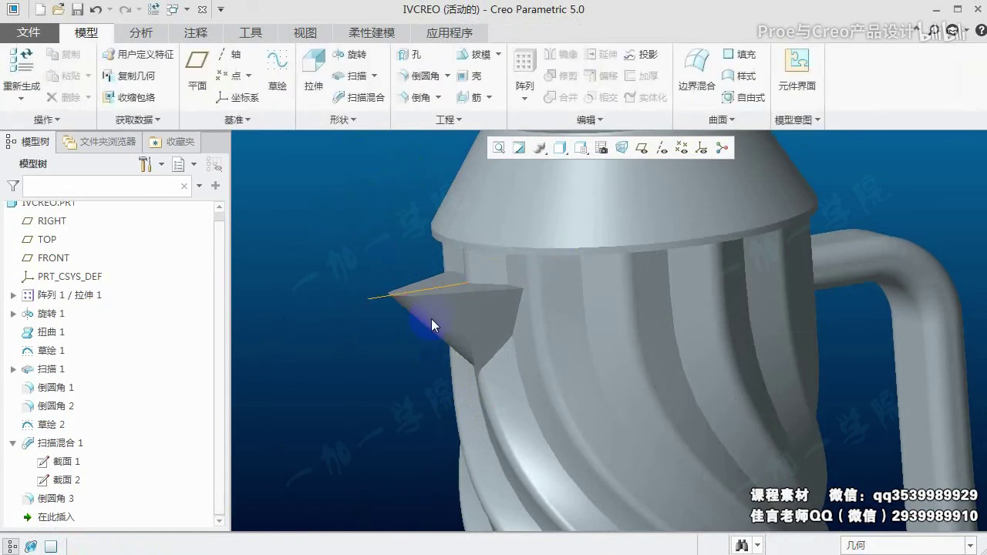
Edit Swept Blend 1's definition, switch it to the Surface option, and accept
left_click(62, 451)
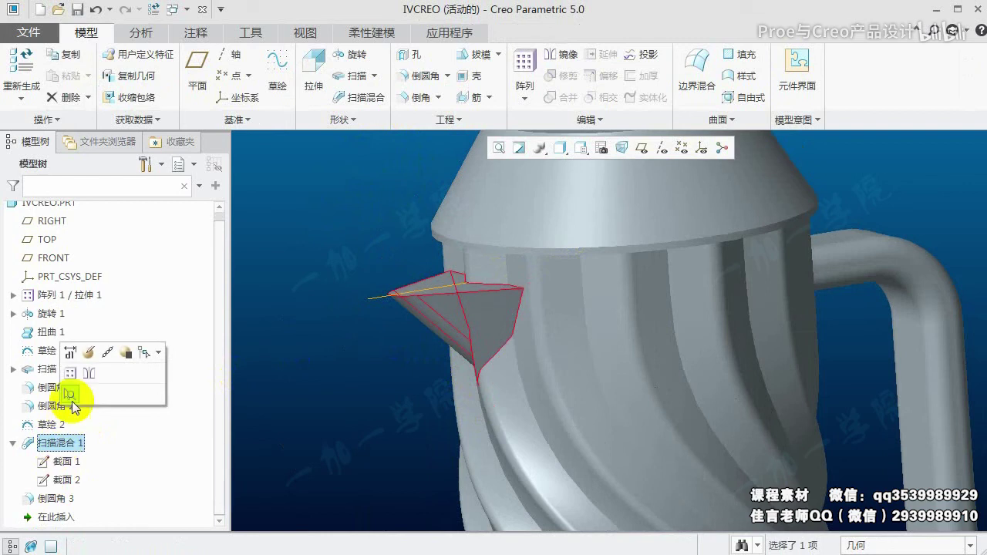
left_click(81, 347)
left_click(37, 76)
left_click(129, 120)
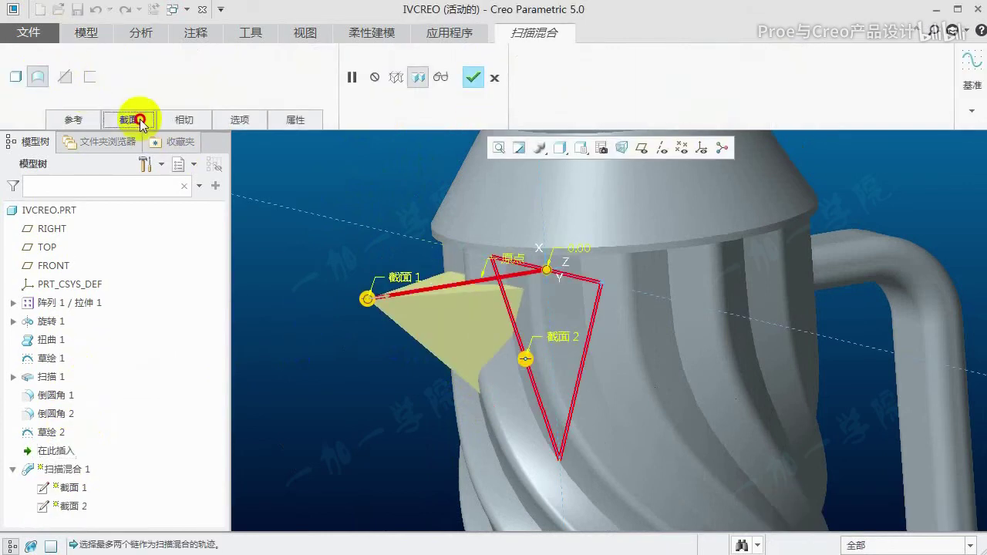
left_click(130, 121)
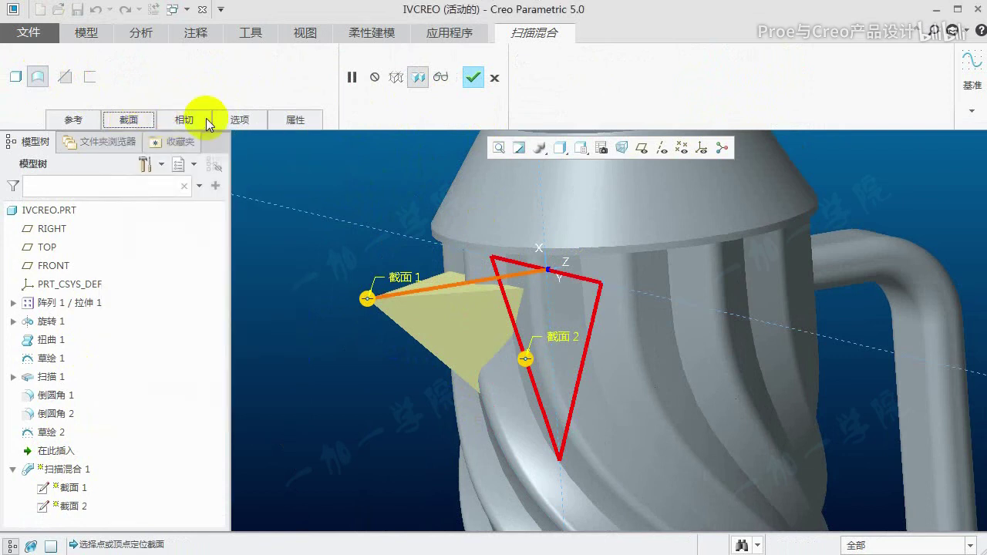
left_click(473, 77)
scroll(472, 298, "down", 2)
mouse_move(192, 386)
middle_mouse_down()
mouse_move(387, 349)
mouse_move(463, 280)
mouse_move(406, 334)
middle_mouse_up()
left_click(469, 294)
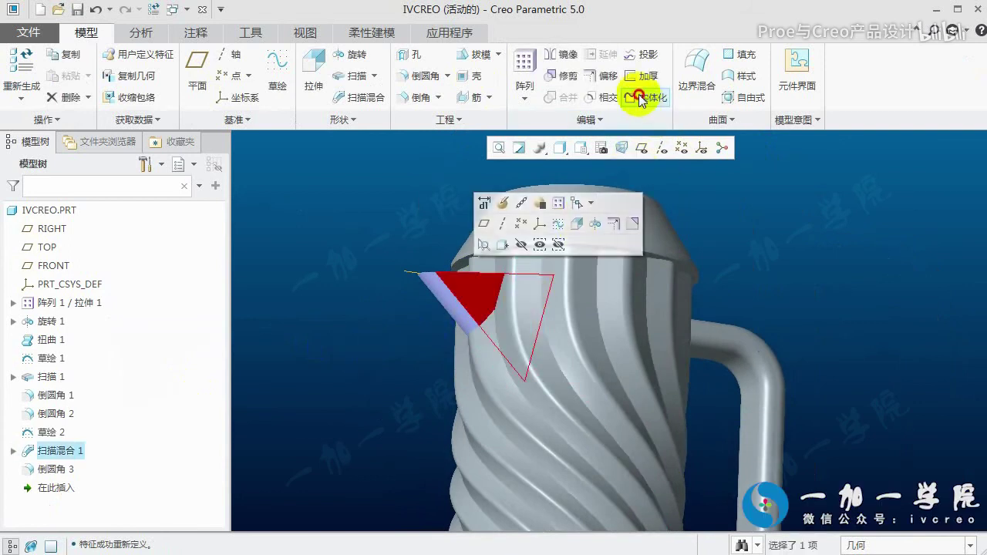
left_click(650, 97)
middle_click_drag(511, 283, 545, 330)
middle_click(545, 330)
mouse_move(701, 294)
middle_mouse_down()
mouse_move(458, 315)
mouse_move(507, 298)
mouse_move(474, 286)
mouse_move(452, 298)
middle_mouse_up()
scroll(460, 302, "down", 3)
scroll(462, 292, "up", 3)
scroll(398, 279, "down", 2)
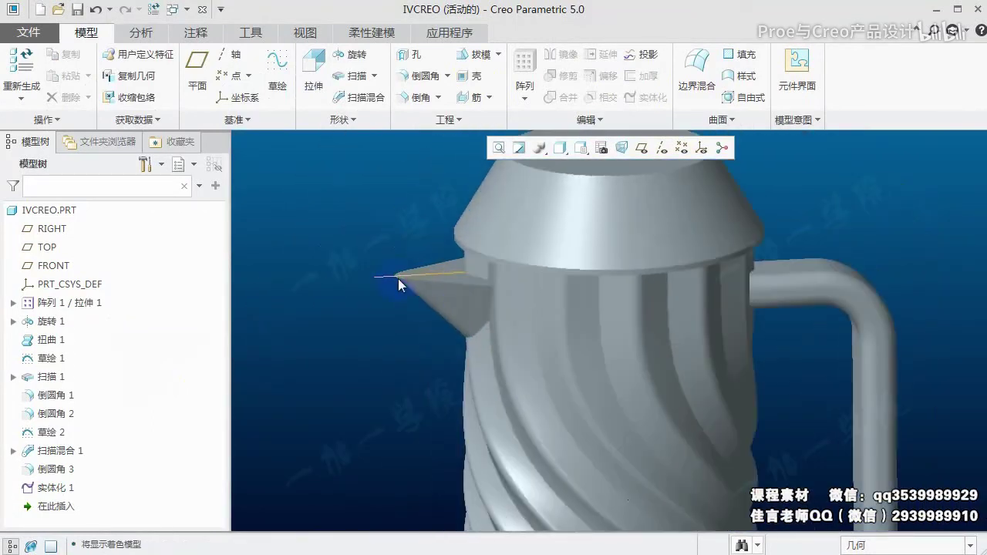
scroll(375, 280, "down", 1)
left_click(376, 278)
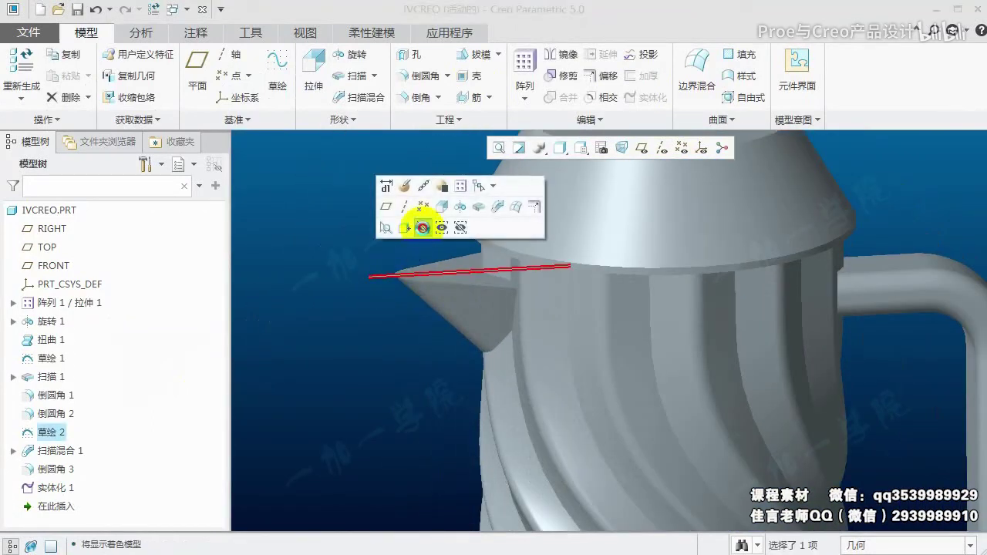
left_click(423, 227)
scroll(467, 304, "up", 2)
scroll(428, 293, "up", 2)
mouse_move(428, 293)
middle_mouse_down()
mouse_move(479, 290)
mouse_move(483, 276)
mouse_move(479, 303)
mouse_move(501, 296)
mouse_move(475, 290)
mouse_move(426, 313)
mouse_move(423, 296)
mouse_move(445, 314)
mouse_move(425, 308)
middle_mouse_up()
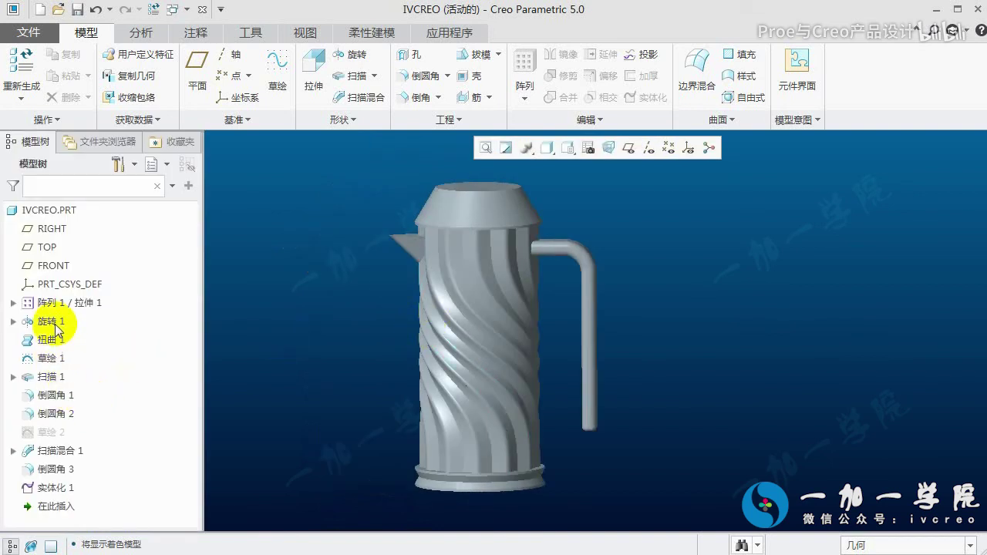
Redefine 拉伸 1 [1] inside 阵列 1 and accept it so the kettle rebuilds
middle_click_drag(496, 303, 461, 319, "shift")
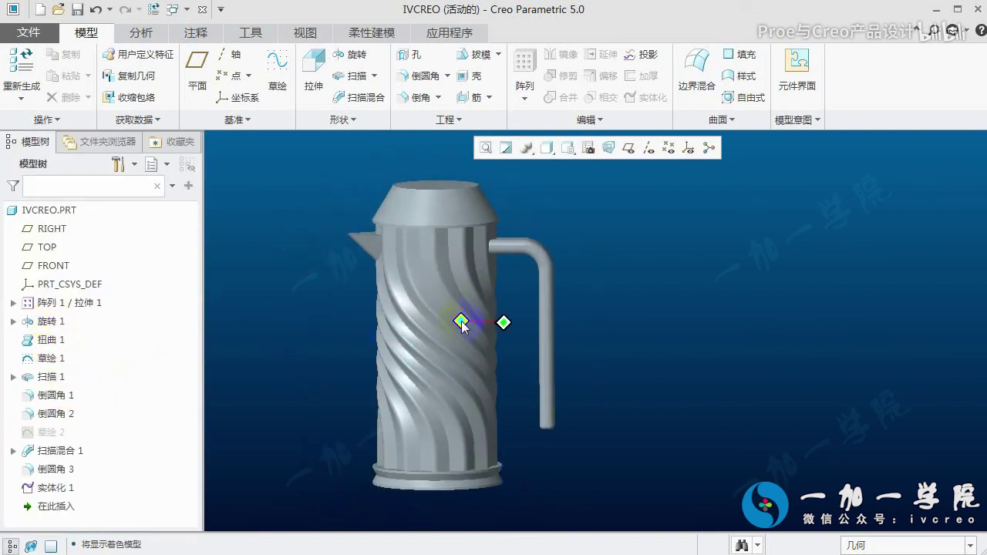
left_click(13, 303)
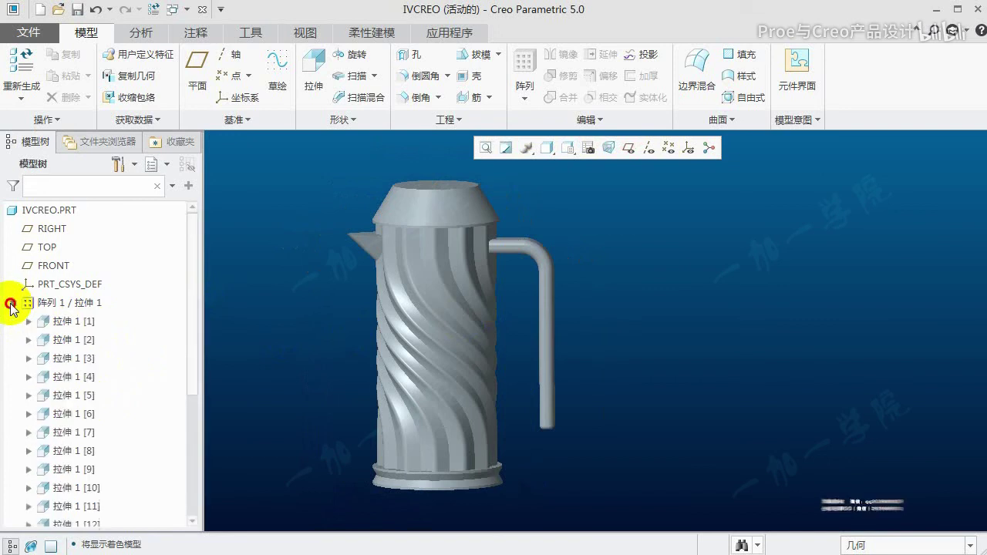
left_click(77, 321)
left_click(98, 249)
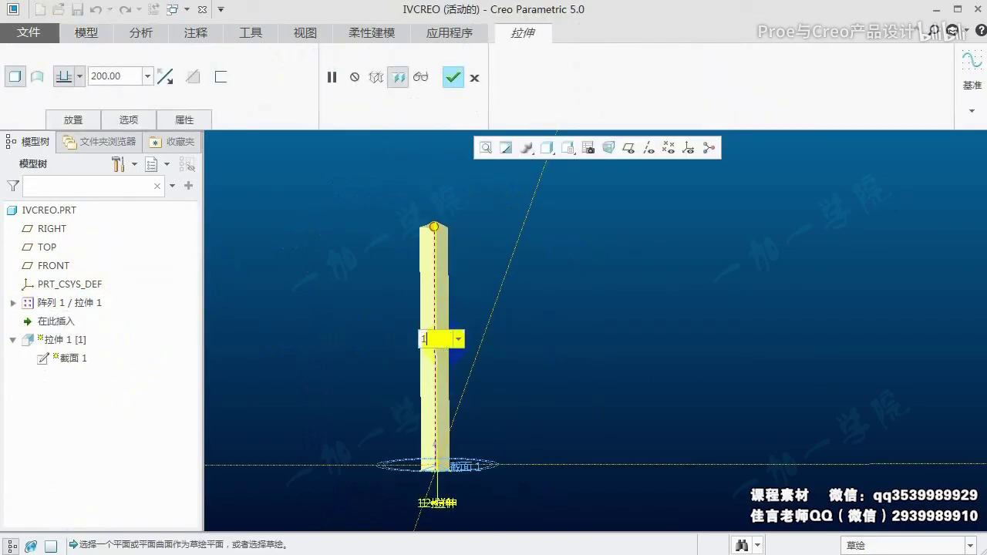
left_click(449, 78)
middle_click_drag(506, 248, 362, 244)
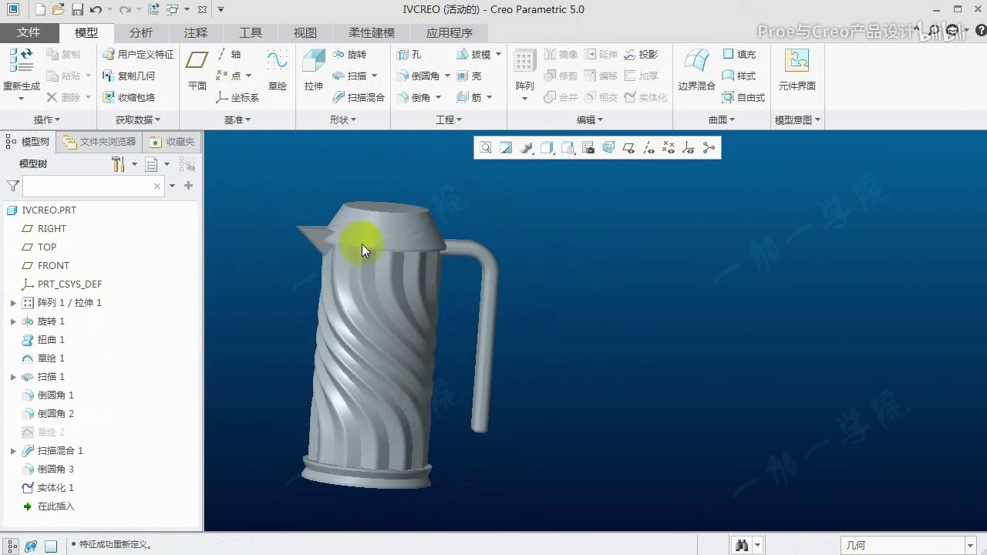
Change 草绘 2's spout height dimension from 190 to 175 and regenerate the kettle
scroll(358, 237, "down", 2)
scroll(351, 229, "down", 2)
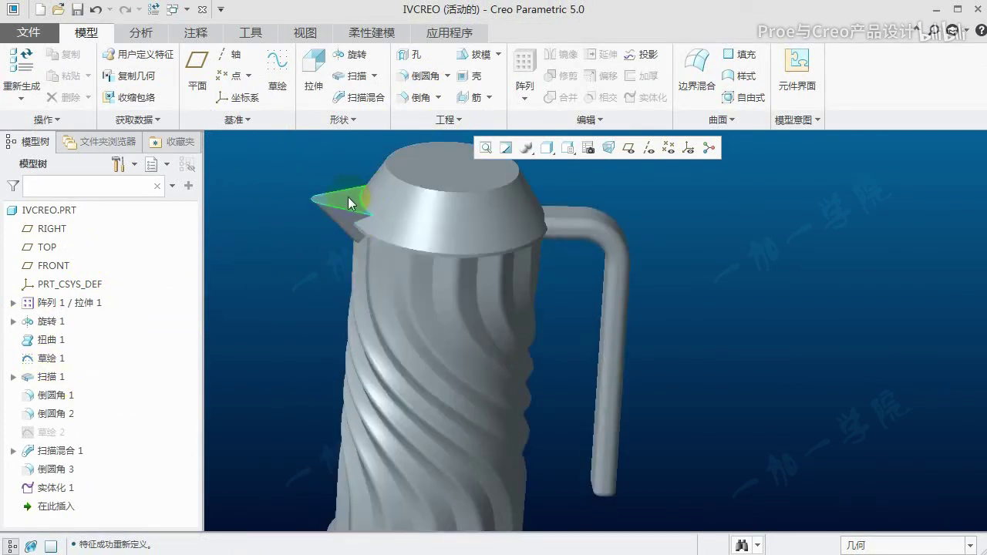
left_click(348, 197)
left_click(48, 432)
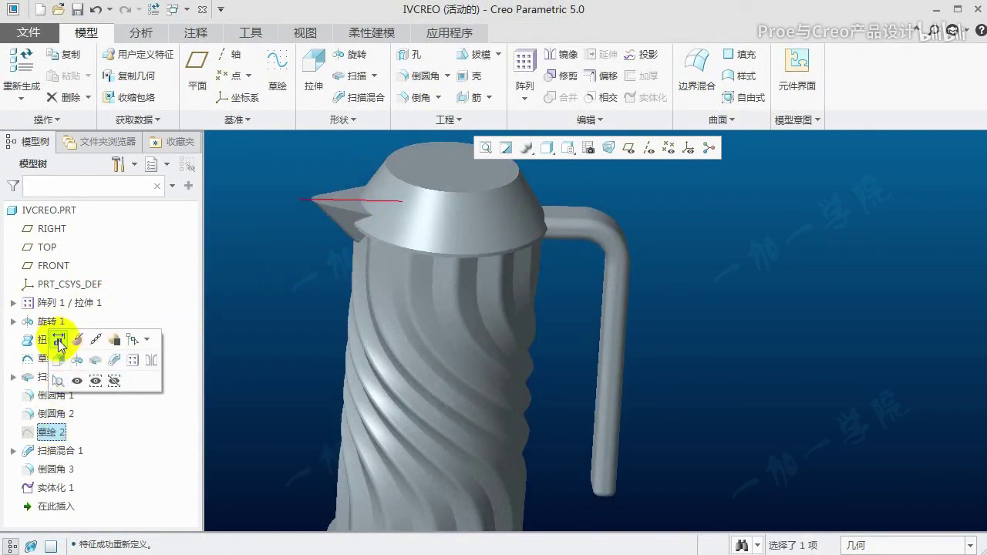
left_click(59, 340)
double_click(293, 365)
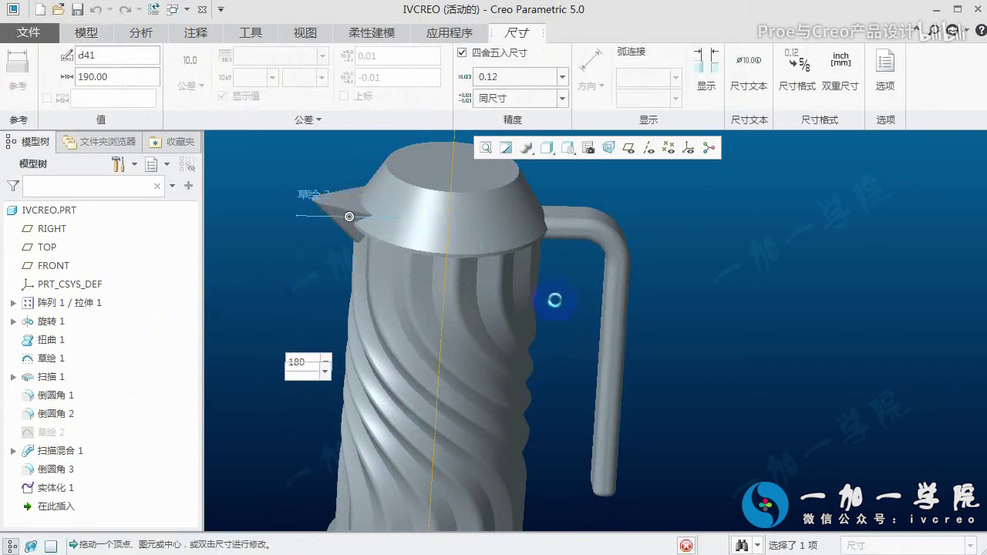
middle_click_drag(607, 340, 450, 218)
scroll(450, 218, "up", 2)
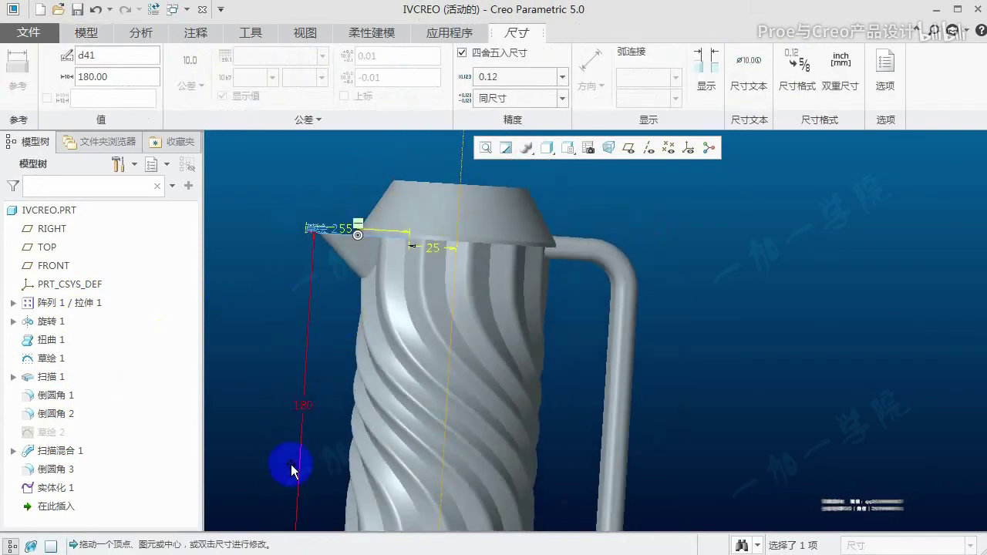
double_click(311, 400)
type("175")
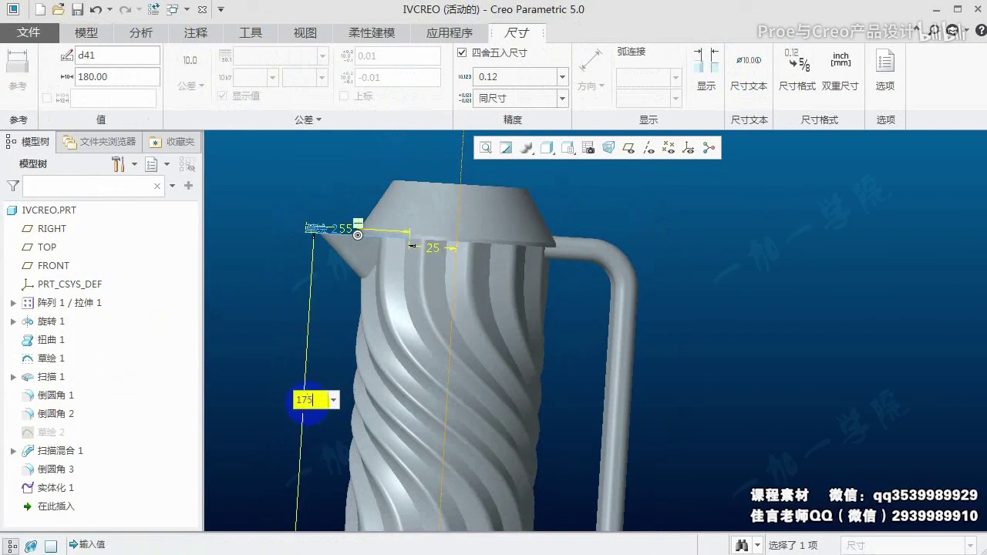
key("Return")
left_click(301, 231)
left_click(21, 66)
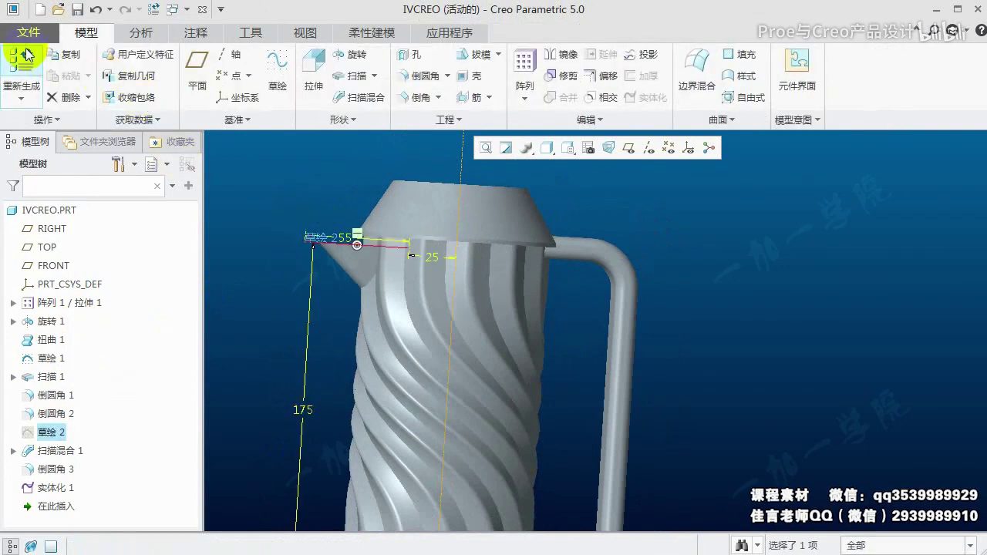
scroll(347, 289, "up", 2)
left_click(573, 264)
mouse_move(572, 264)
middle_mouse_down()
mouse_move(540, 262)
mouse_move(566, 307)
middle_mouse_up()
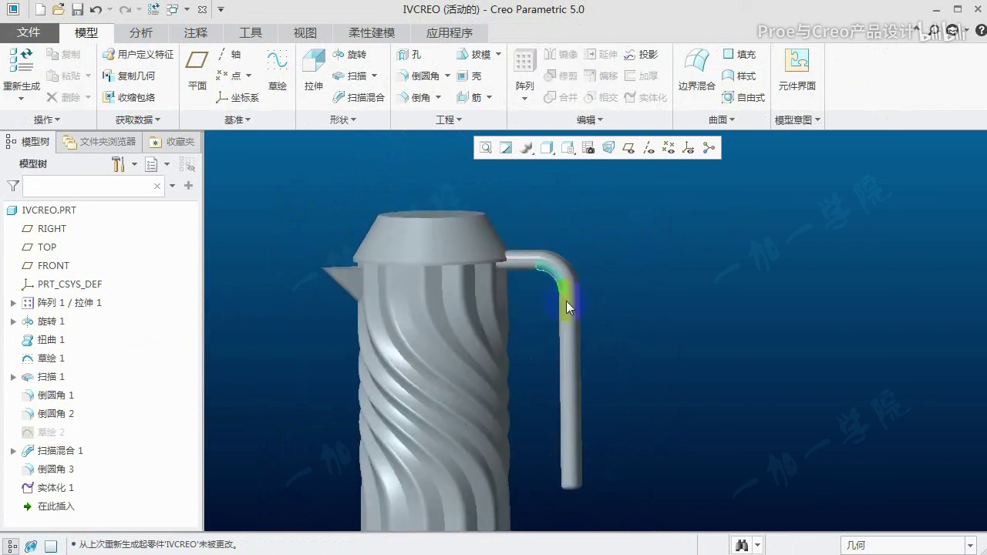
Reduce 草绘 1's 180 handle height dimension to 170 and regenerate
left_click(51, 358)
left_click(55, 266)
scroll(609, 297, "up", 2)
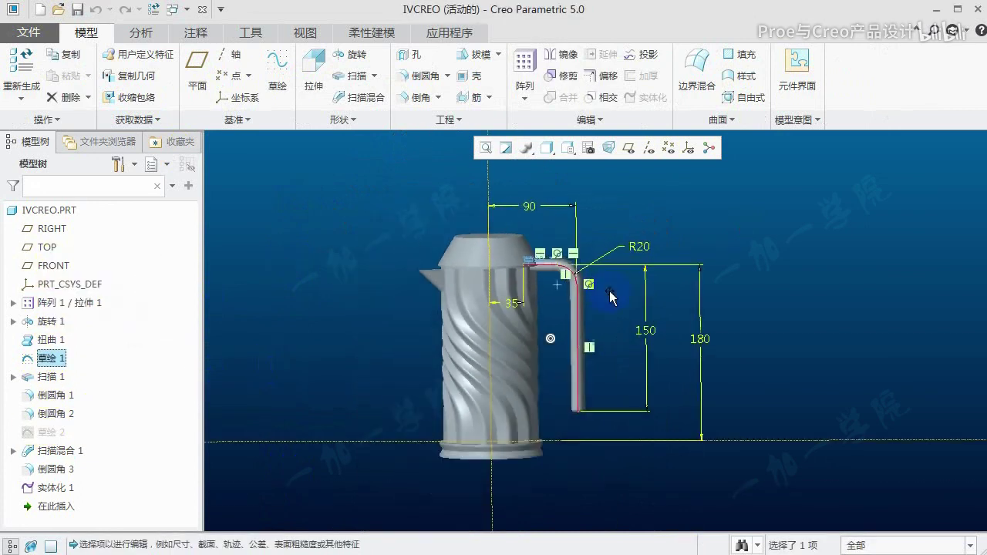
double_click(697, 338)
type("170")
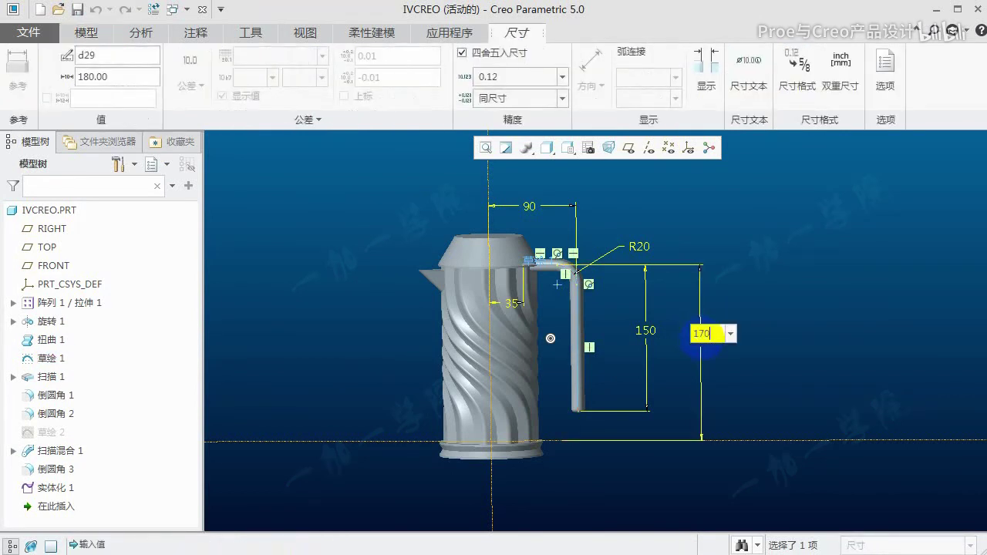
key("Return")
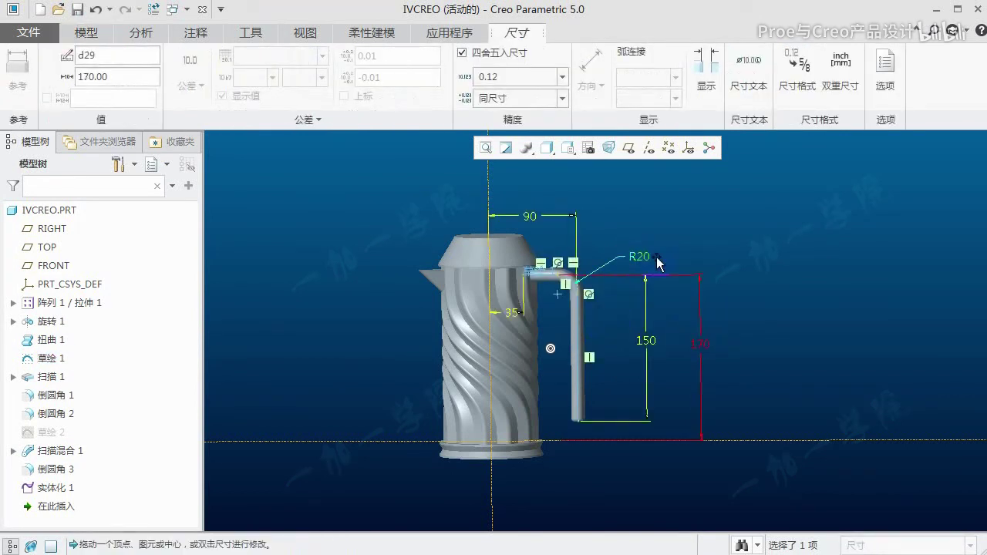
left_click(22, 66)
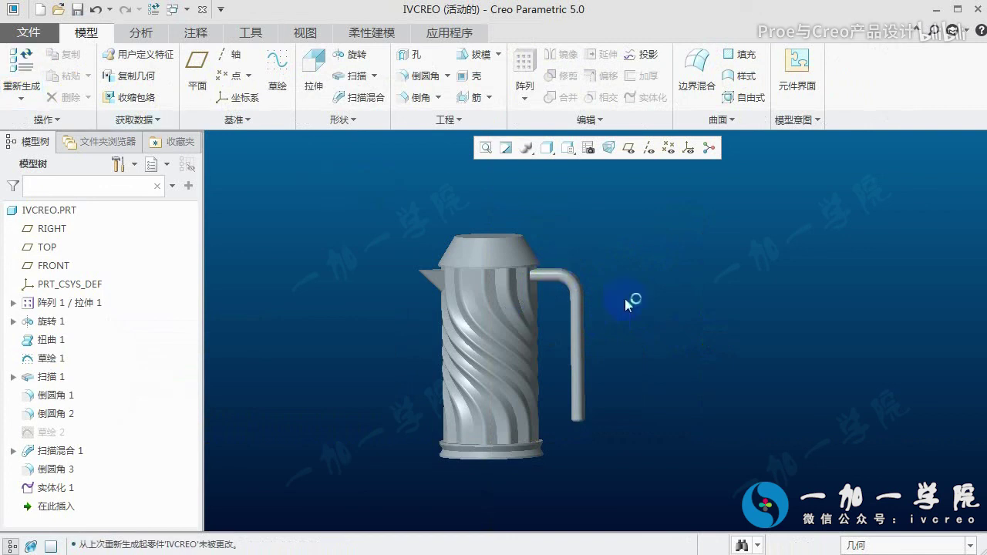
Edit the handle height again, changing 170 to 165
left_click(51, 358)
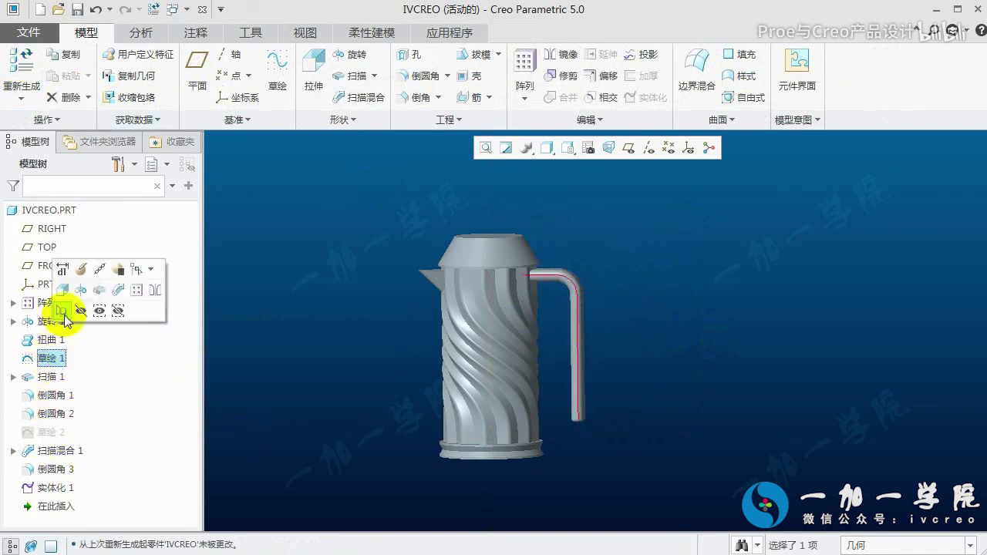
left_click(65, 270)
double_click(701, 344)
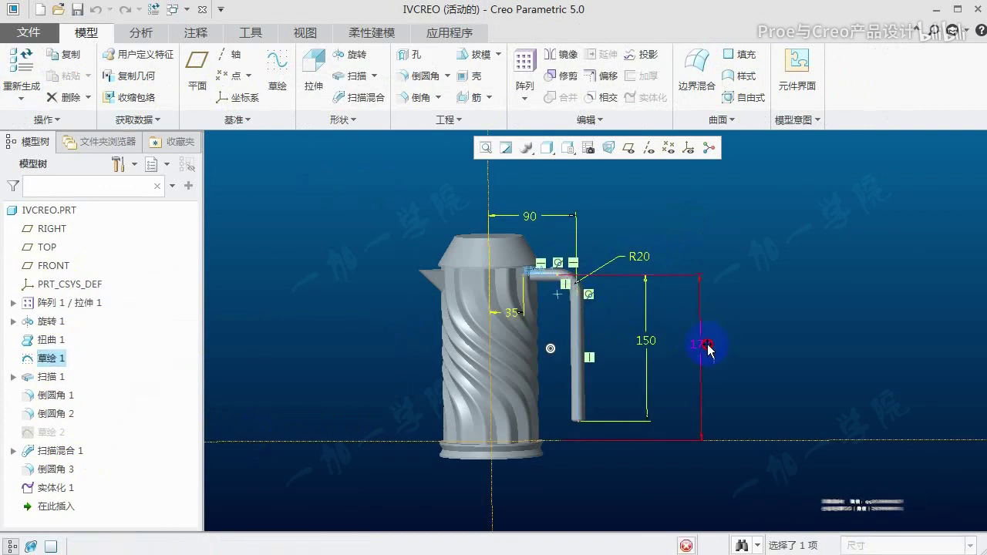
type("1")
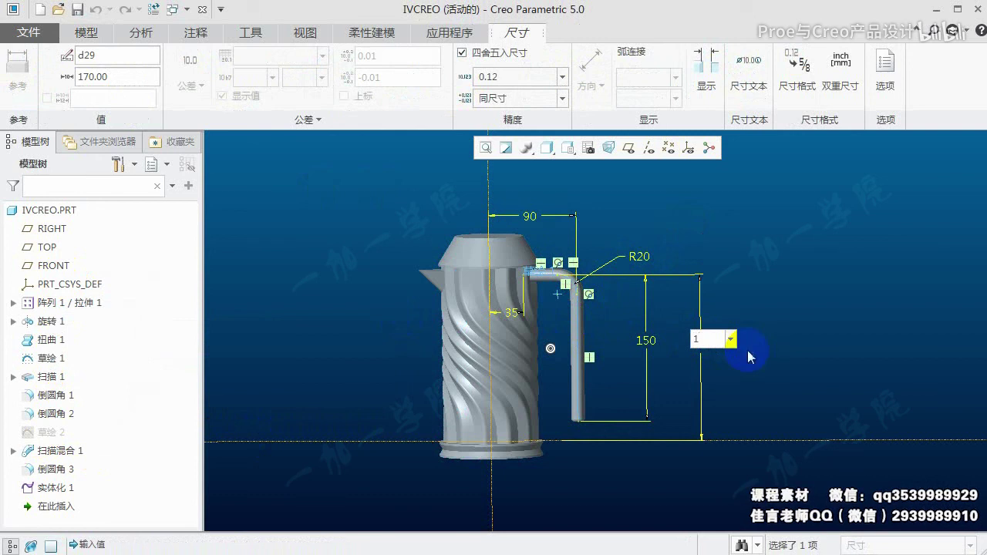
type("65")
key("Return")
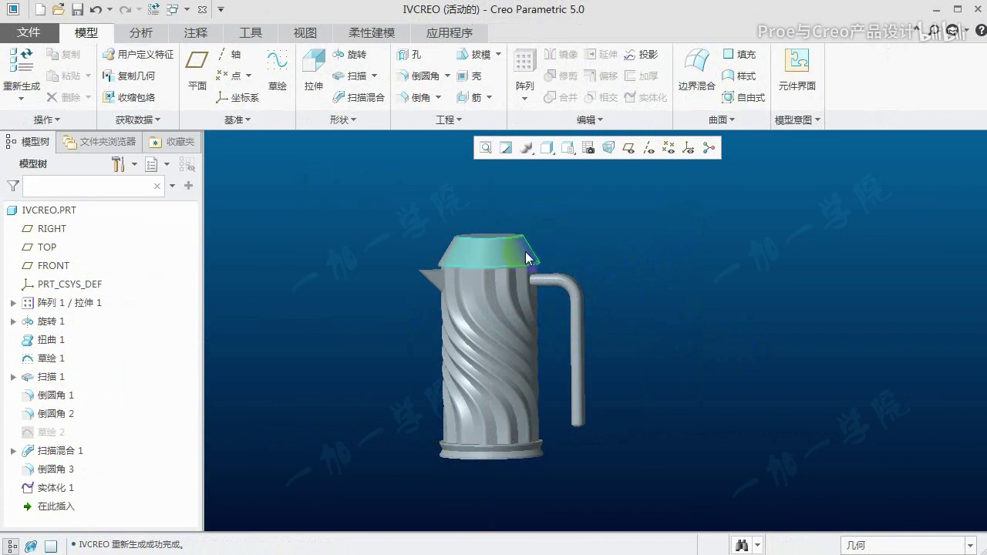
scroll(544, 289, "up", 5)
mouse_move(557, 274)
middle_mouse_down()
mouse_move(494, 275)
mouse_move(528, 267)
middle_mouse_up()
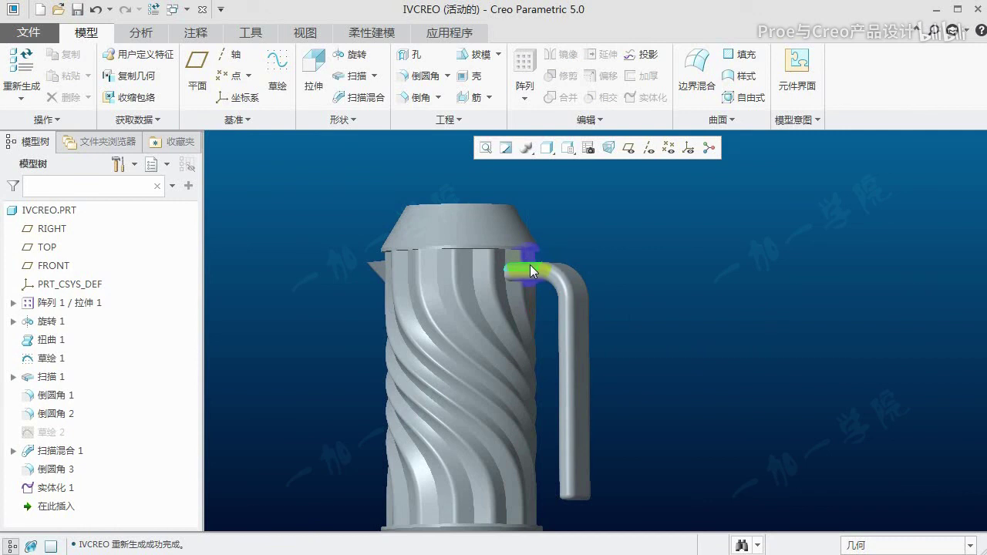
scroll(530, 265, "down", 2)
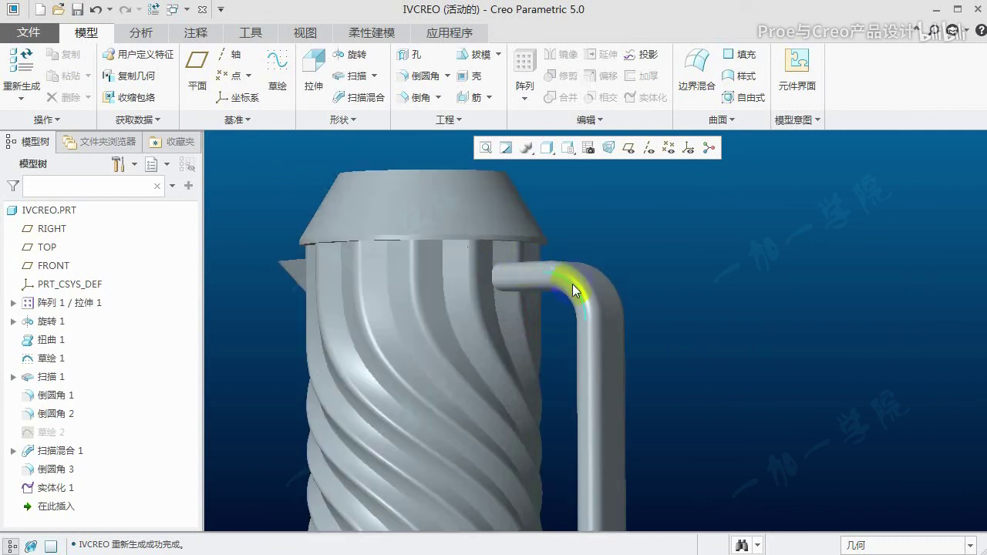
scroll(543, 270, "down", 2)
mouse_move(542, 270)
middle_mouse_down()
mouse_move(511, 272)
mouse_move(589, 325)
middle_mouse_up()
scroll(511, 271, "up", 2)
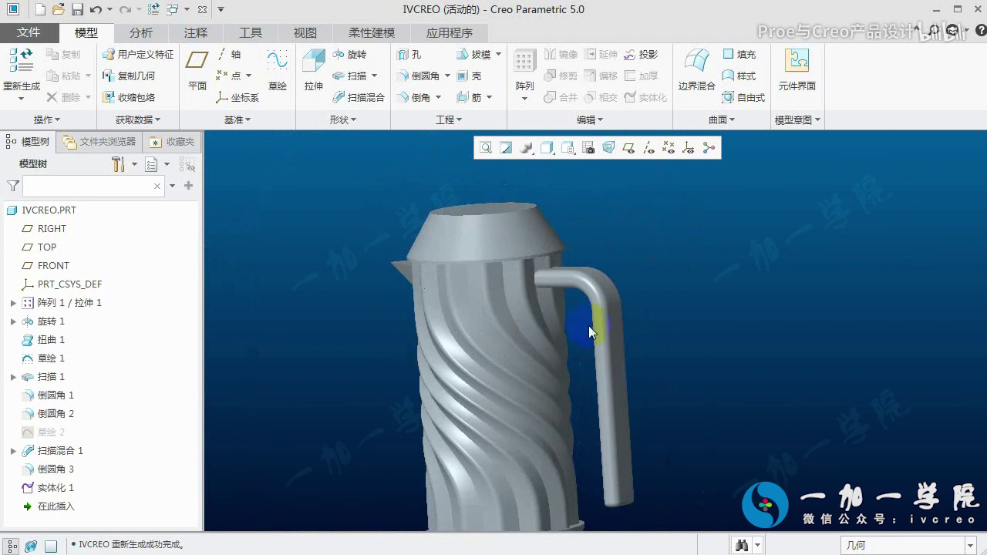
scroll(589, 326, "up", 2)
scroll(551, 293, "up", 2)
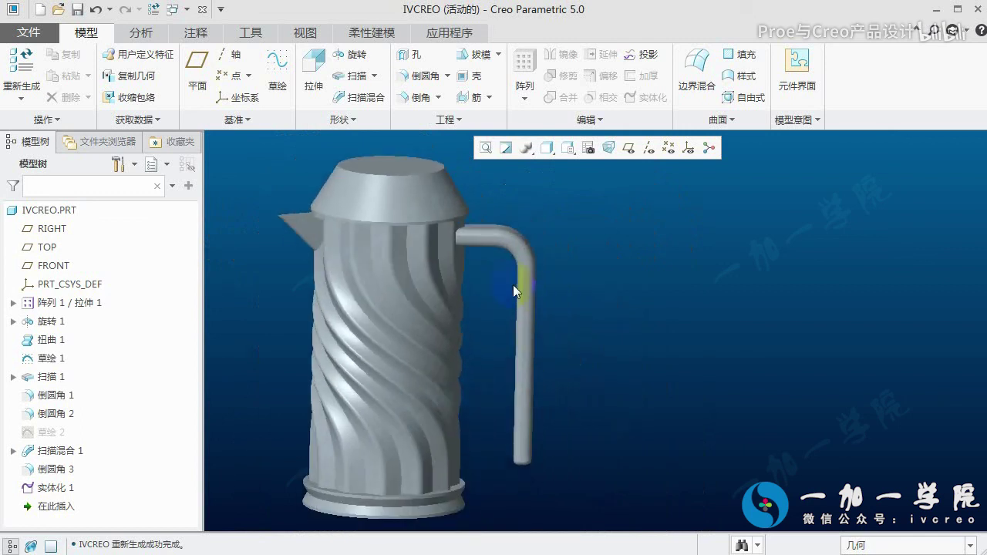
middle_click_drag(541, 294, 480, 239)
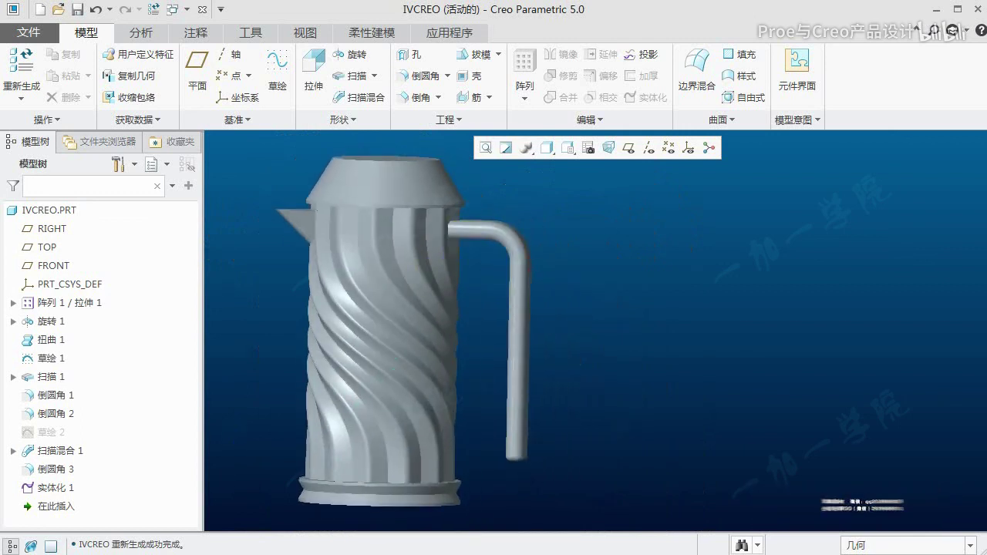
key("alt+Tab")
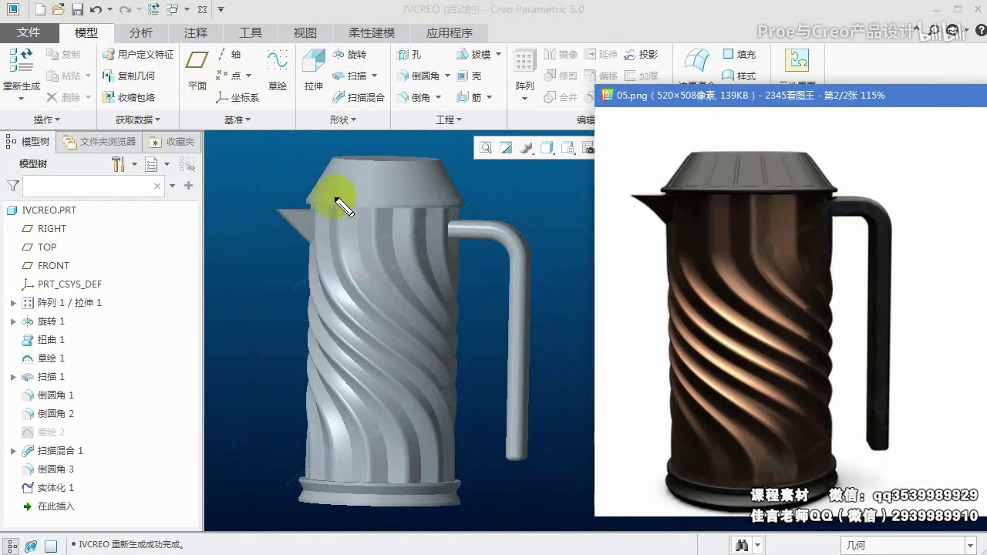
right_click(470, 319)
left_click_drag(848, 219, 705, 199)
right_click(573, 314)
mouse_move(565, 295)
middle_mouse_down()
mouse_move(458, 273)
mouse_move(583, 295)
middle_mouse_up()
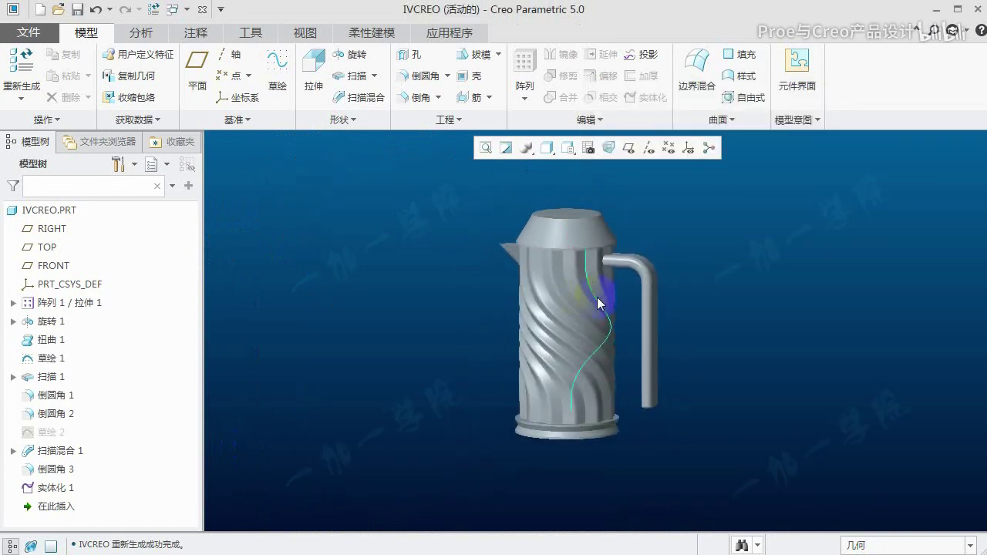